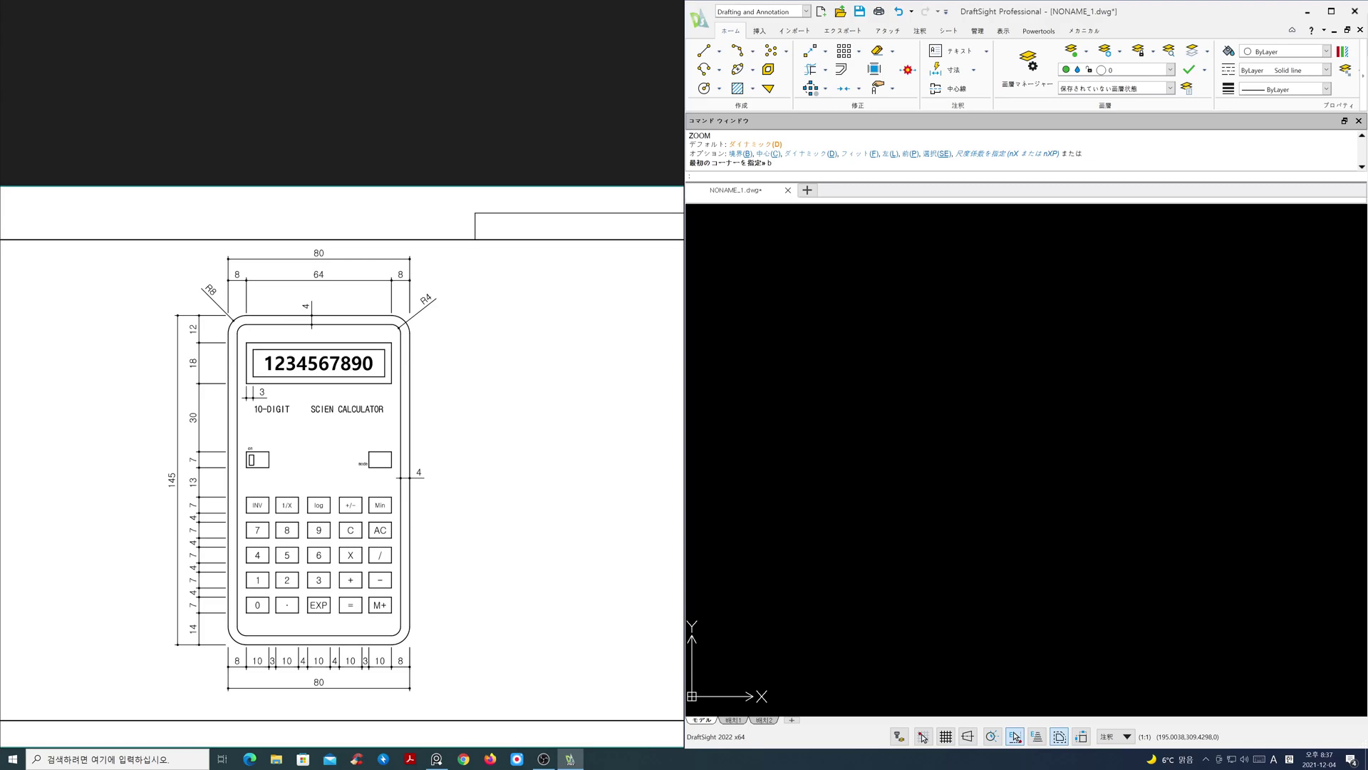
# Step: Make ele the current layer
pyautogui.scroll(2, 299, 540)
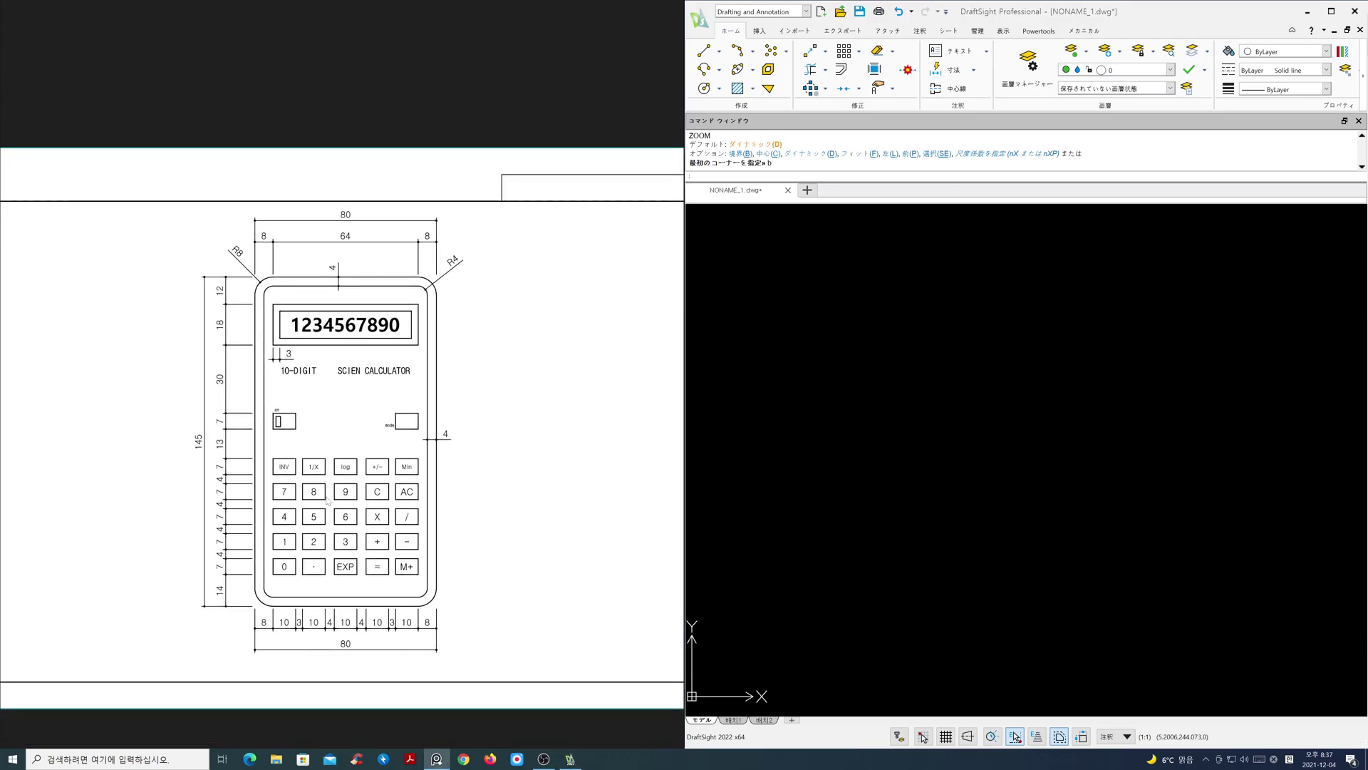
pyautogui.moveTo(325, 487); pyautogui.dragTo(322, 500)
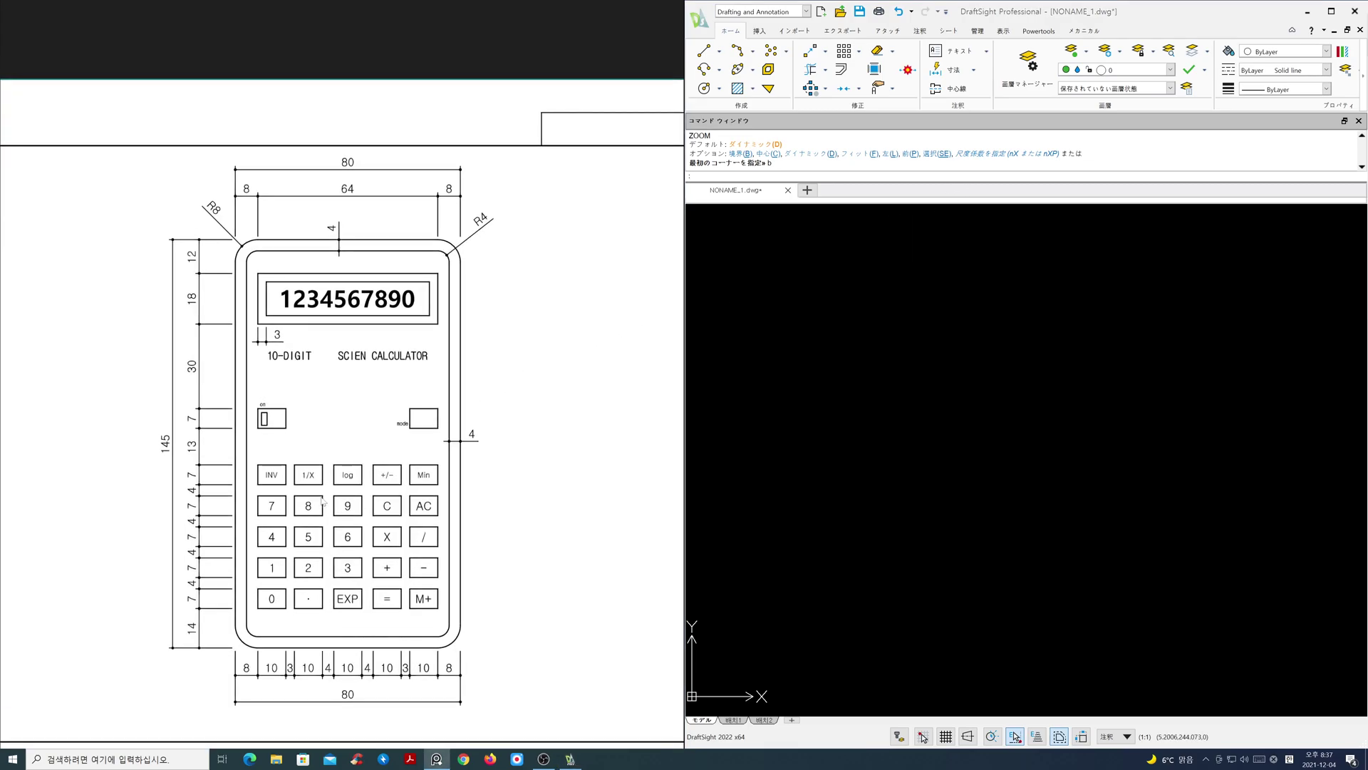
pyautogui.click(1169, 69)
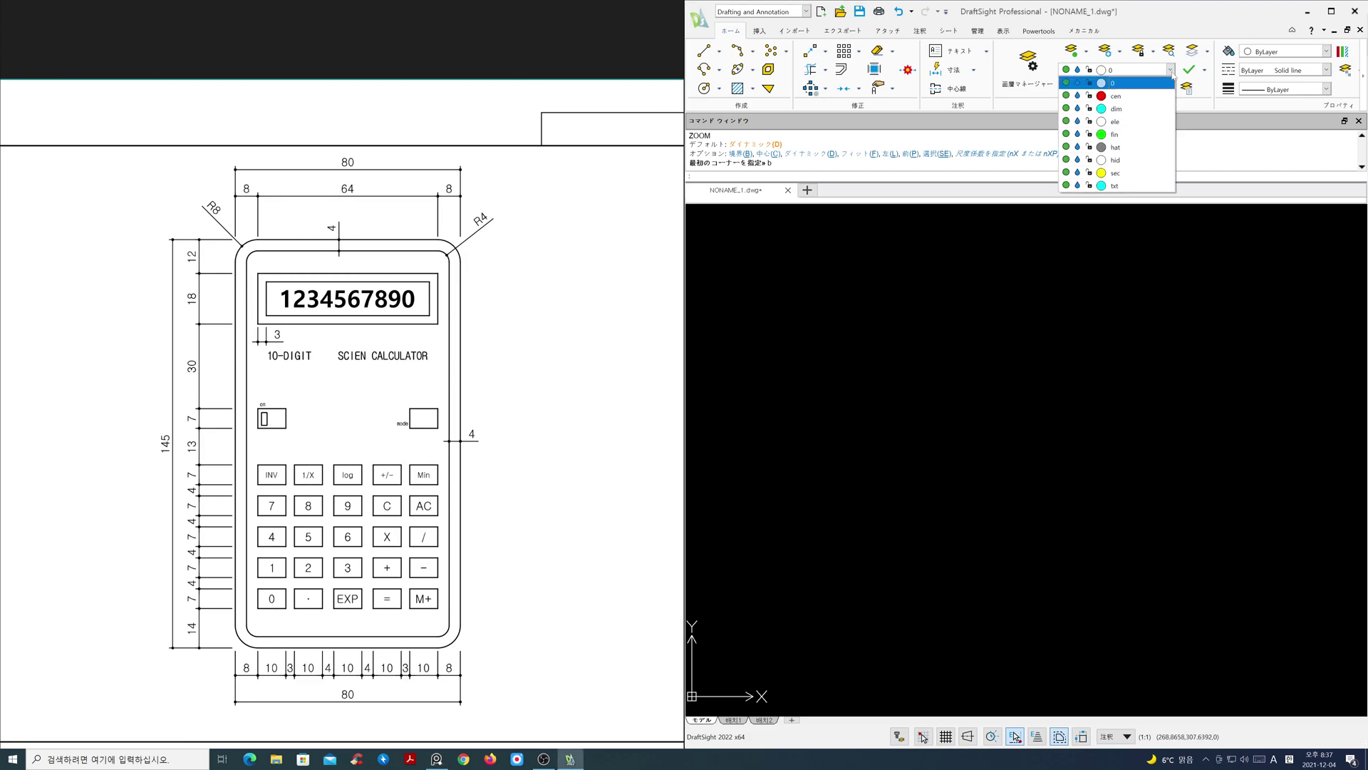
pyautogui.click(1155, 122)
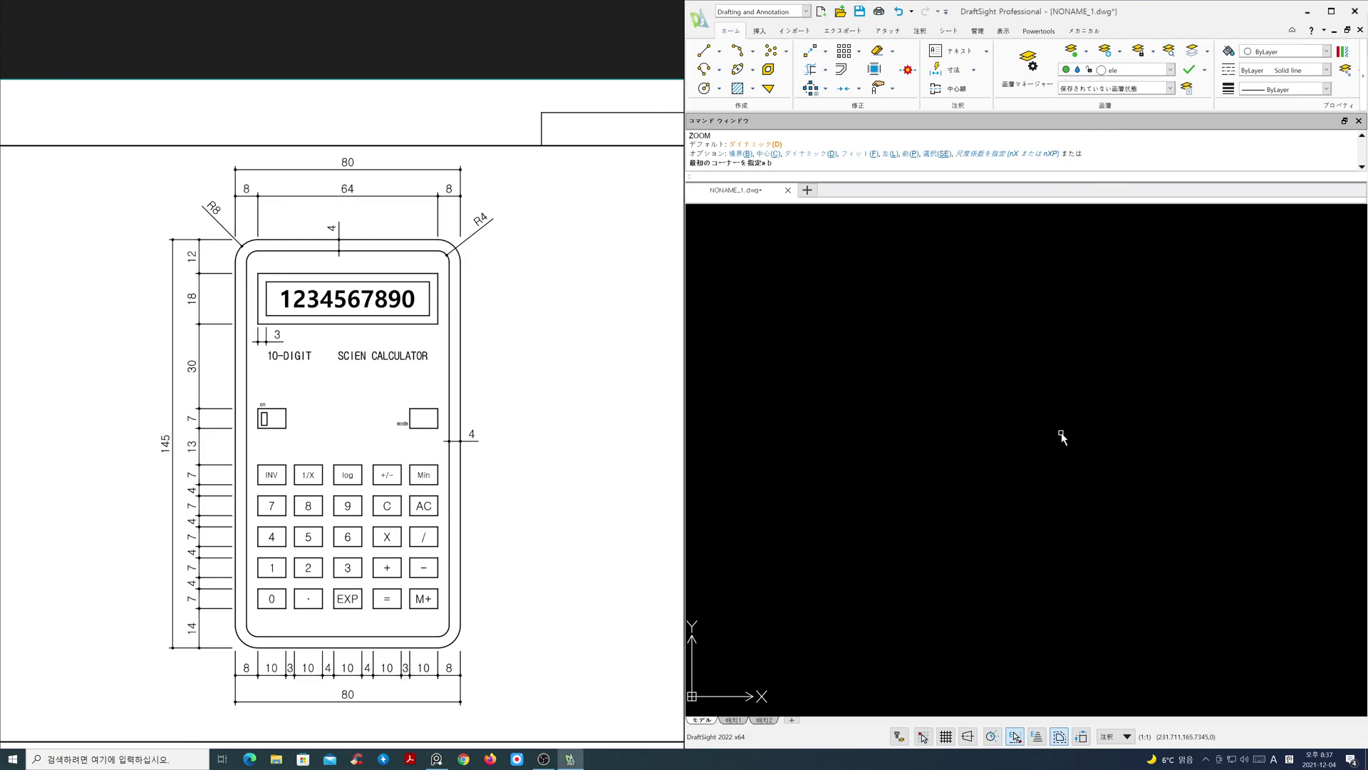
# Step: Draw the calculator's outer outline as an 80 by 145 rectangle with corner fillet radius 8
pyautogui.write('rec')
pyautogui.press('Return')
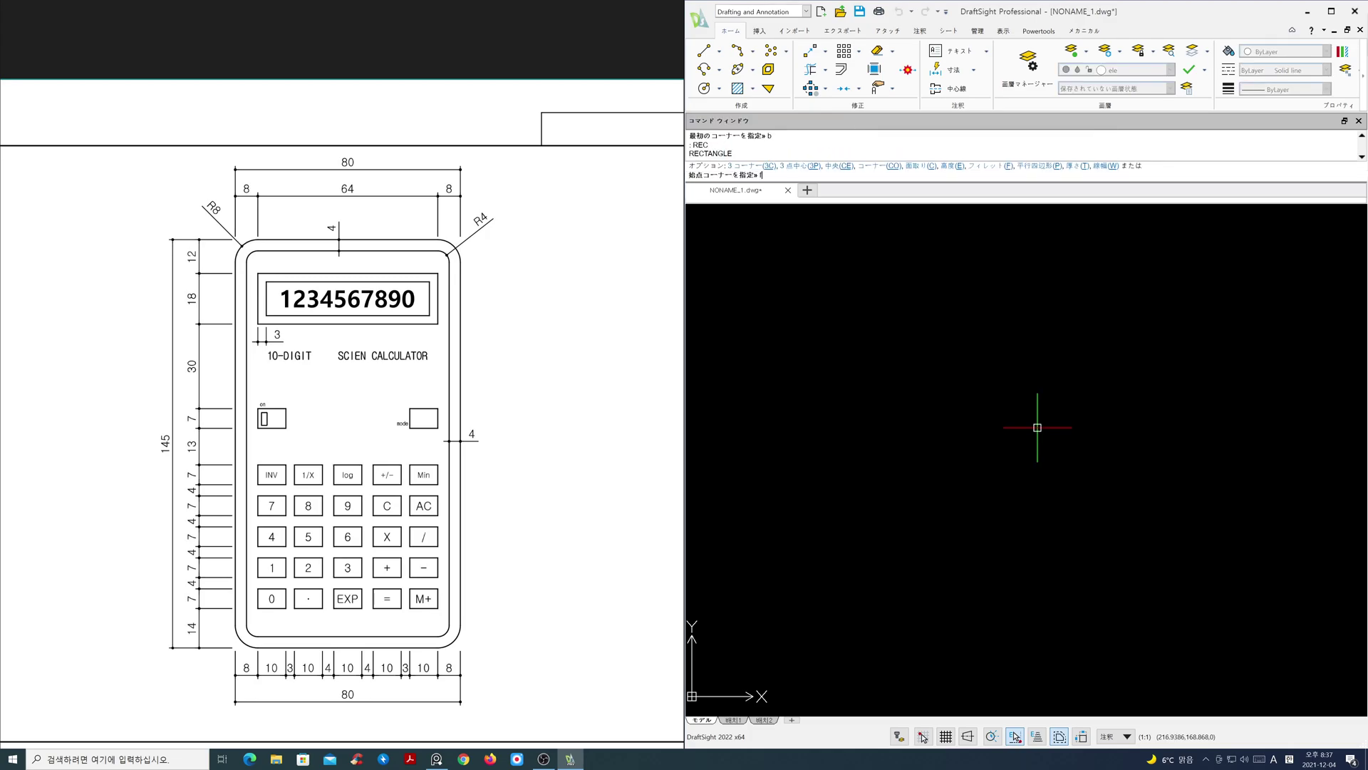
pyautogui.write('f')
pyautogui.press('Return')
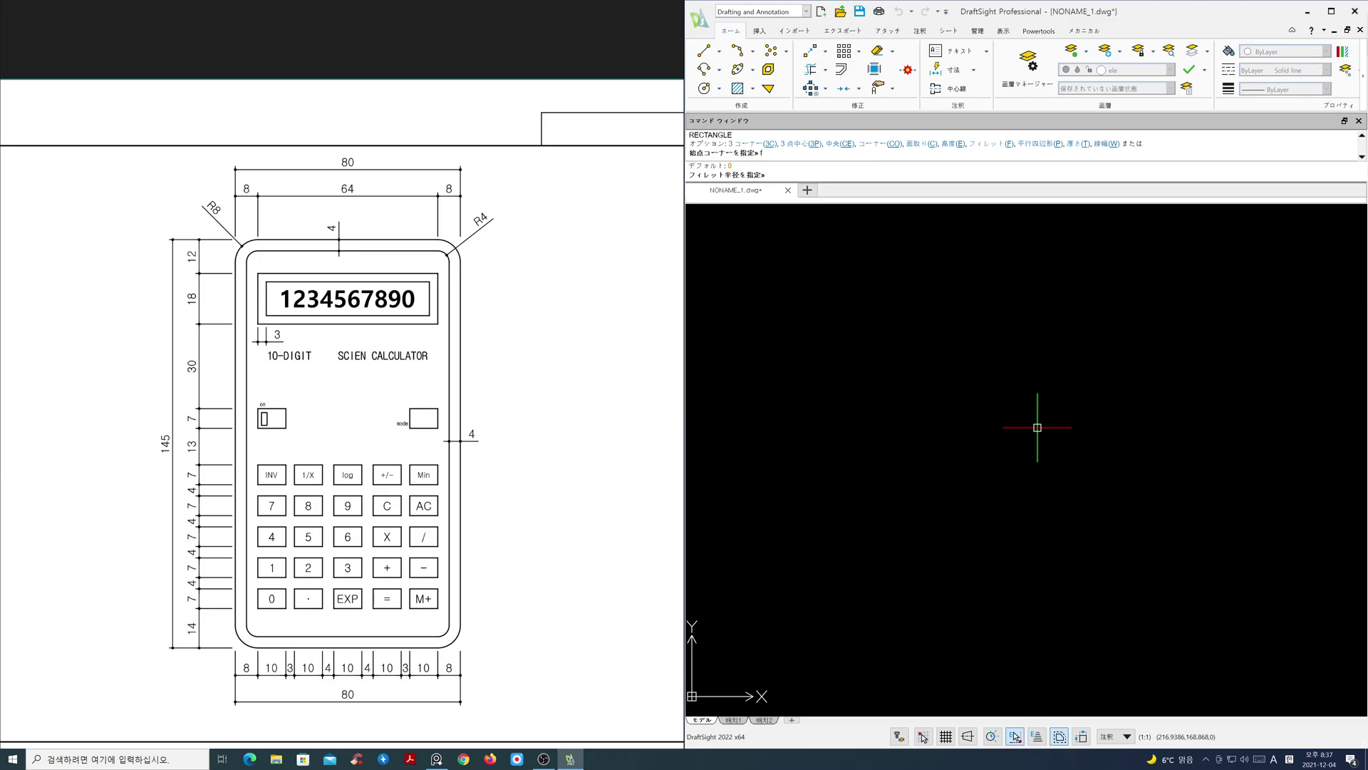
pyautogui.press('Return')
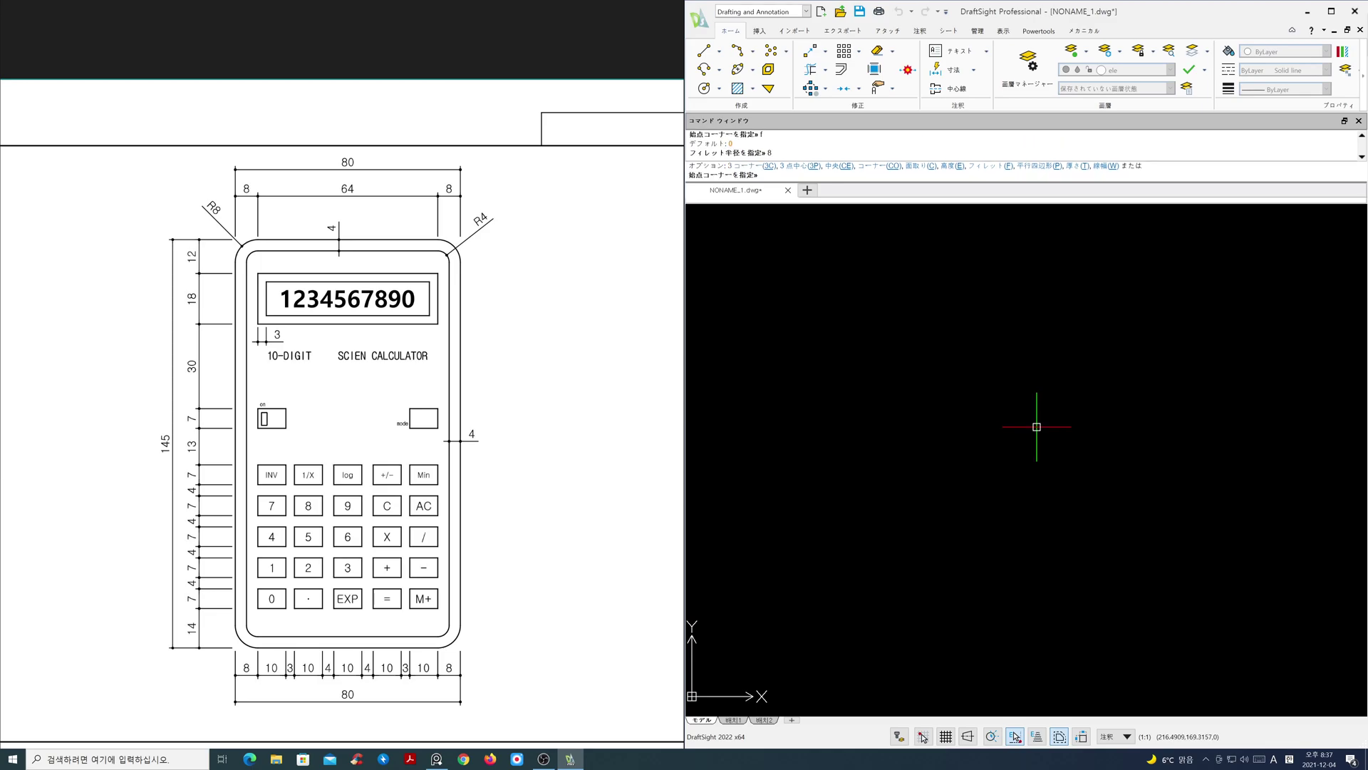
pyautogui.click(896, 593)
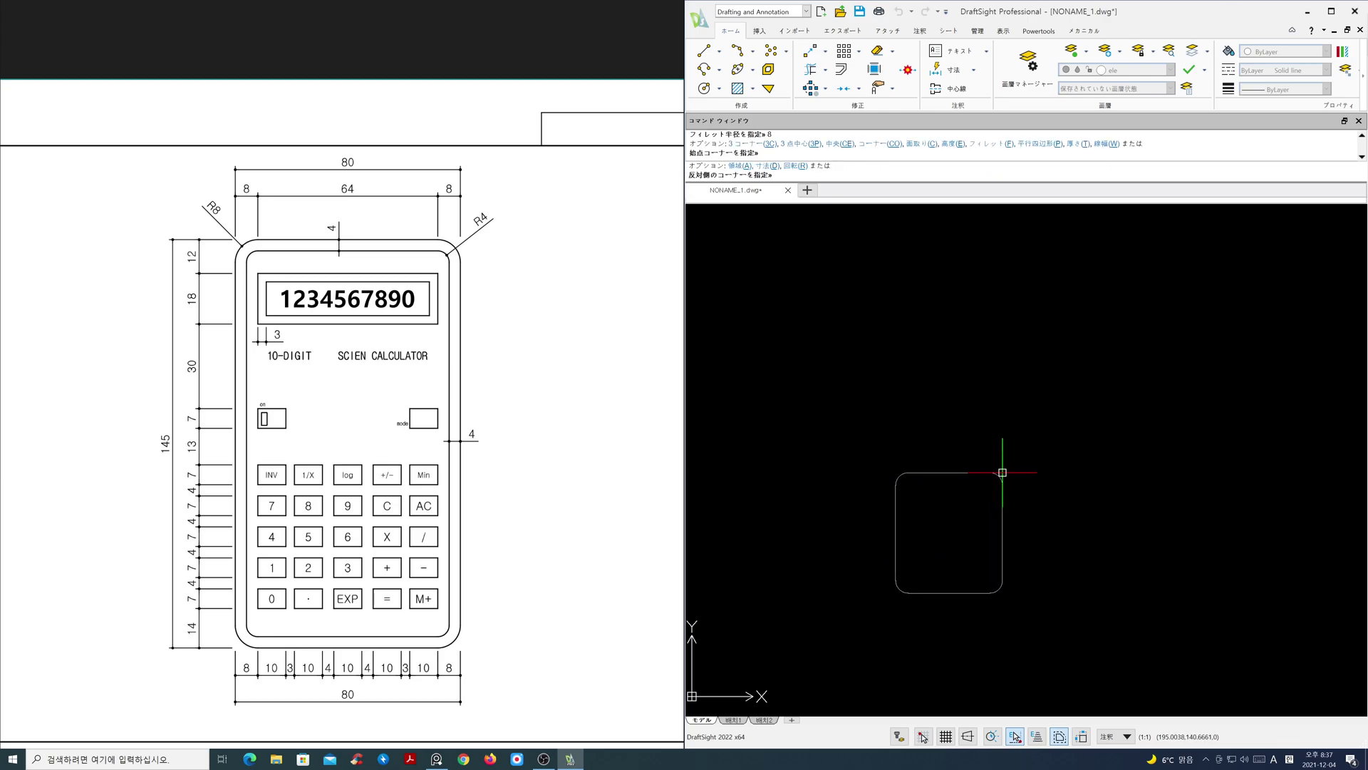
pyautogui.write('d')
pyautogui.press('Return')
pyautogui.write('80')
pyautogui.press('Return')
pyautogui.write('145')
pyautogui.press('Return')
# Step: Offset the rounded outline inward by 4 to form the calculator's inner border
pyautogui.scroll(2, 942, 480)
pyautogui.moveTo(950, 499); pyautogui.dragTo(1010, 481, button='middle')
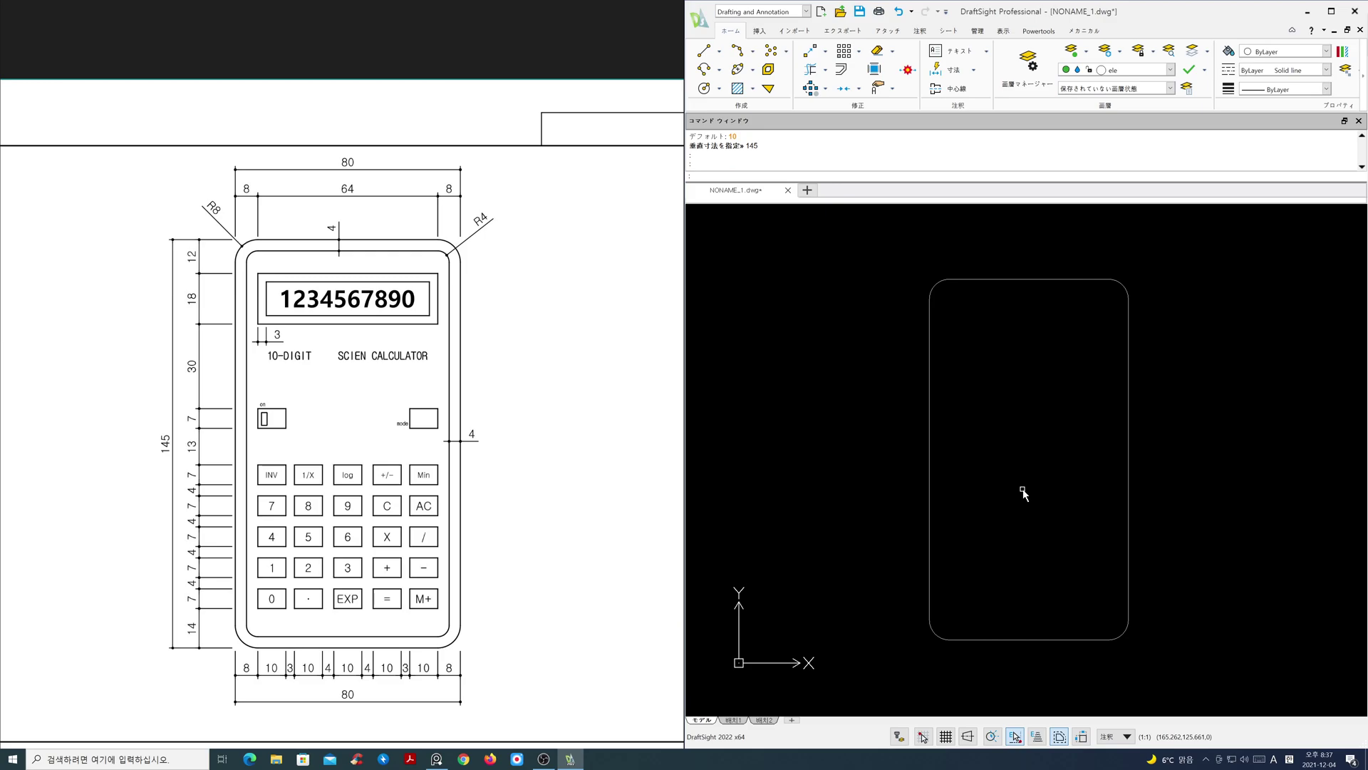
pyautogui.write('z')
pyautogui.press('Return')
pyautogui.press('Return')
pyautogui.moveTo(1038, 520); pyautogui.dragTo(1057, 472)
pyautogui.moveTo(1055, 499)
pyautogui.mouseDown(button='middle')
pyautogui.moveTo(1058, 479)
pyautogui.moveTo(1057, 525)
pyautogui.mouseUp(button='middle')
pyautogui.rightClick(1057, 525)
pyautogui.click(1062, 541)
pyautogui.moveTo(399, 443); pyautogui.dragTo(400, 457)
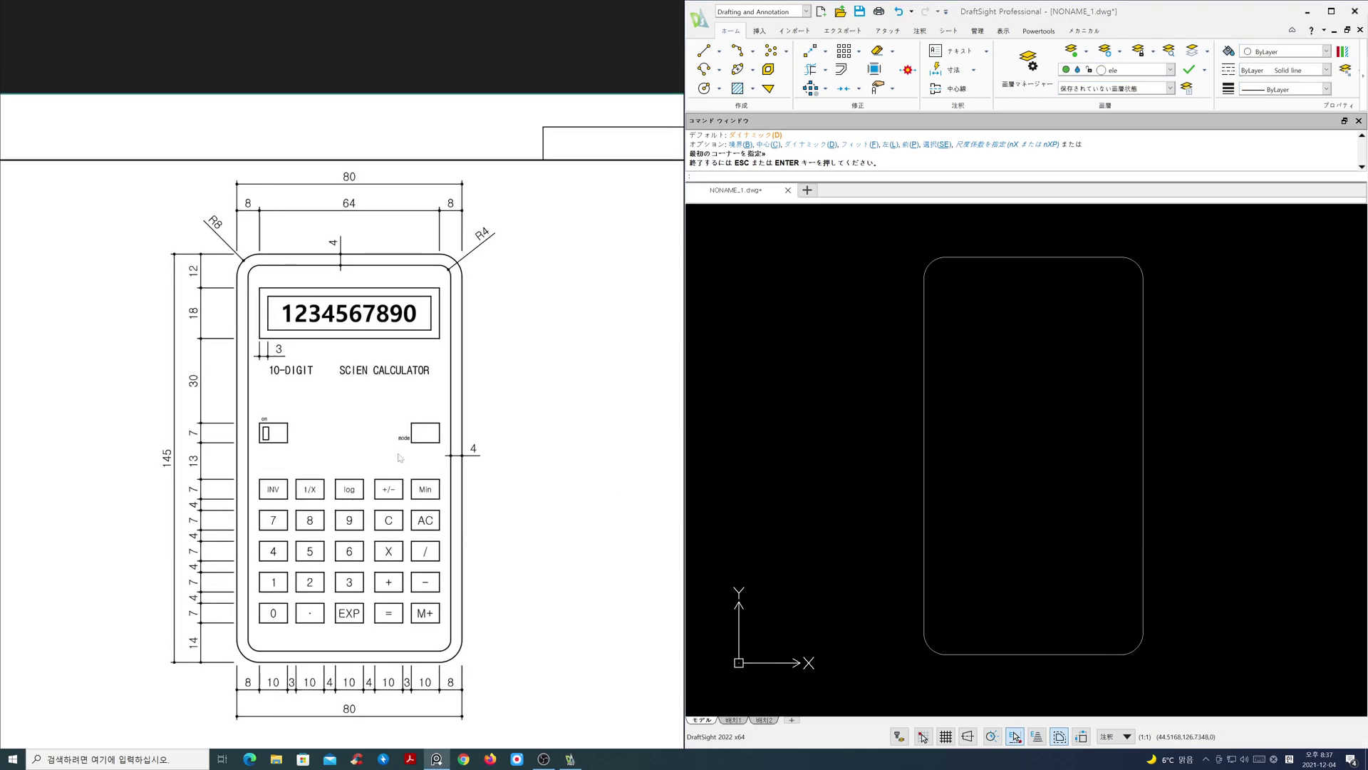
pyautogui.click(944, 212)
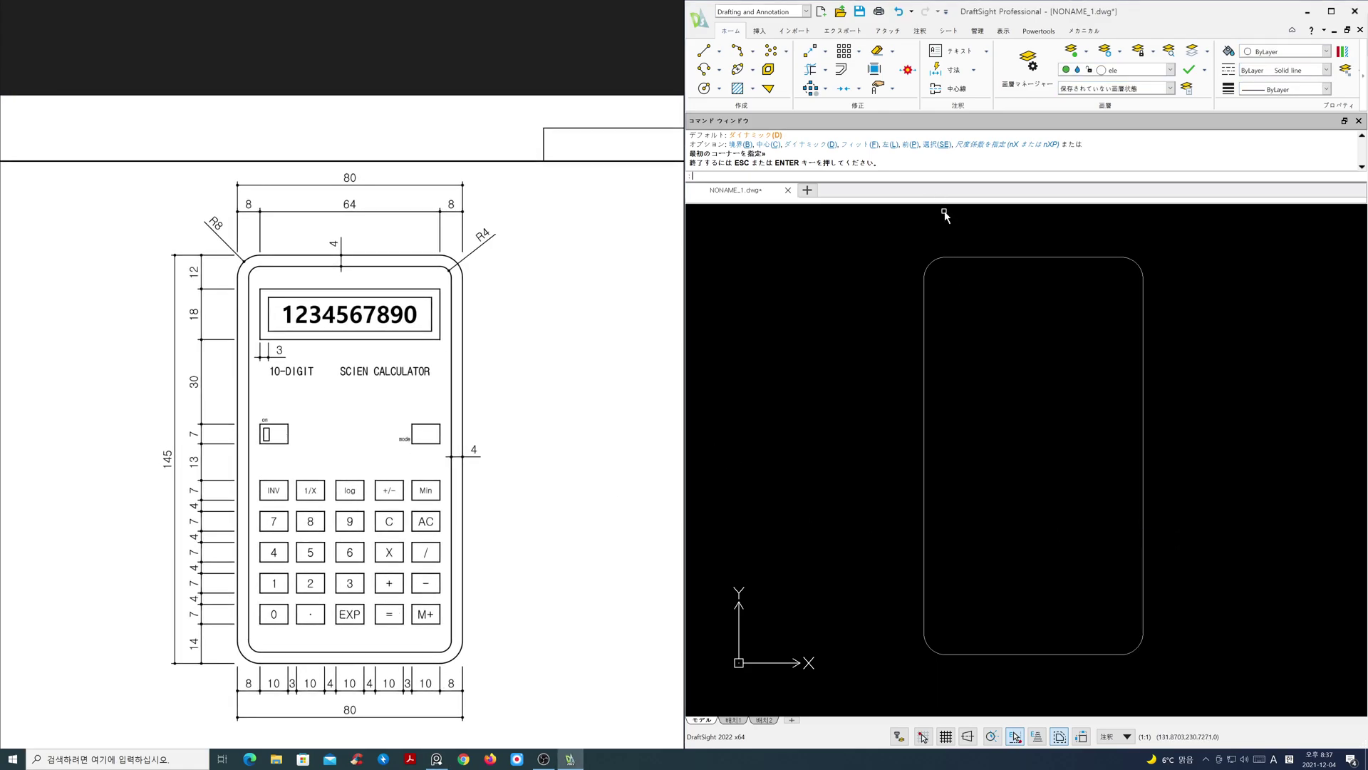
pyautogui.press('Escape')
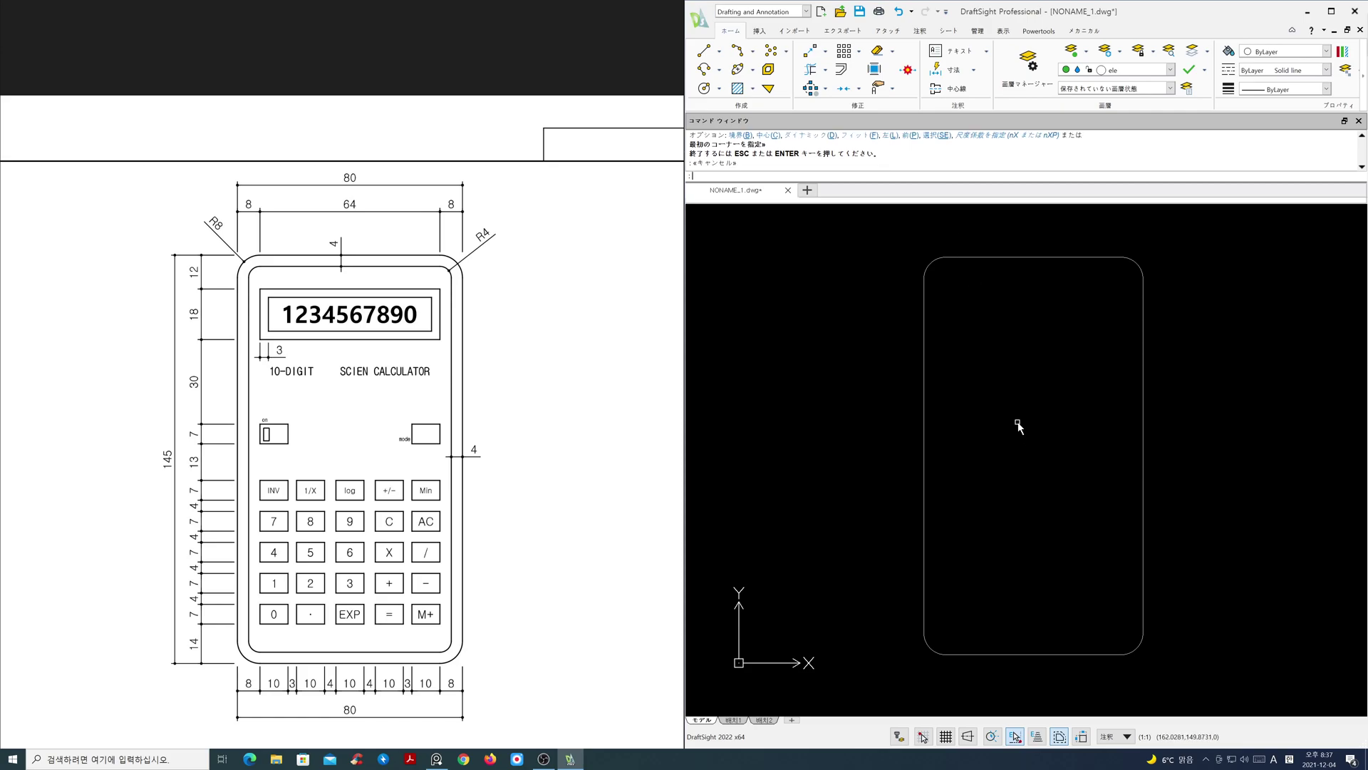
pyautogui.write('o')
pyautogui.press('Return')
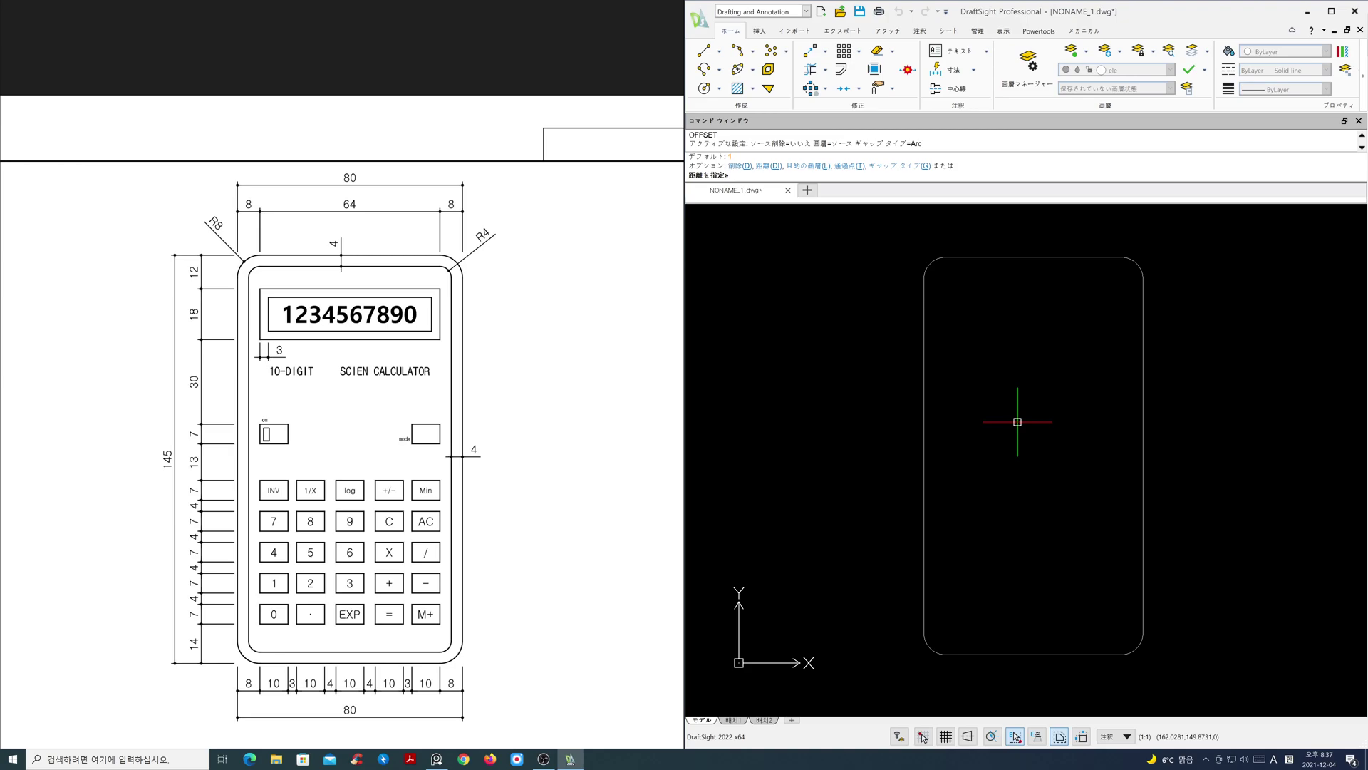
pyautogui.press('Return')
pyautogui.click(923, 393)
pyautogui.click(980, 399)
pyautogui.press('Return')
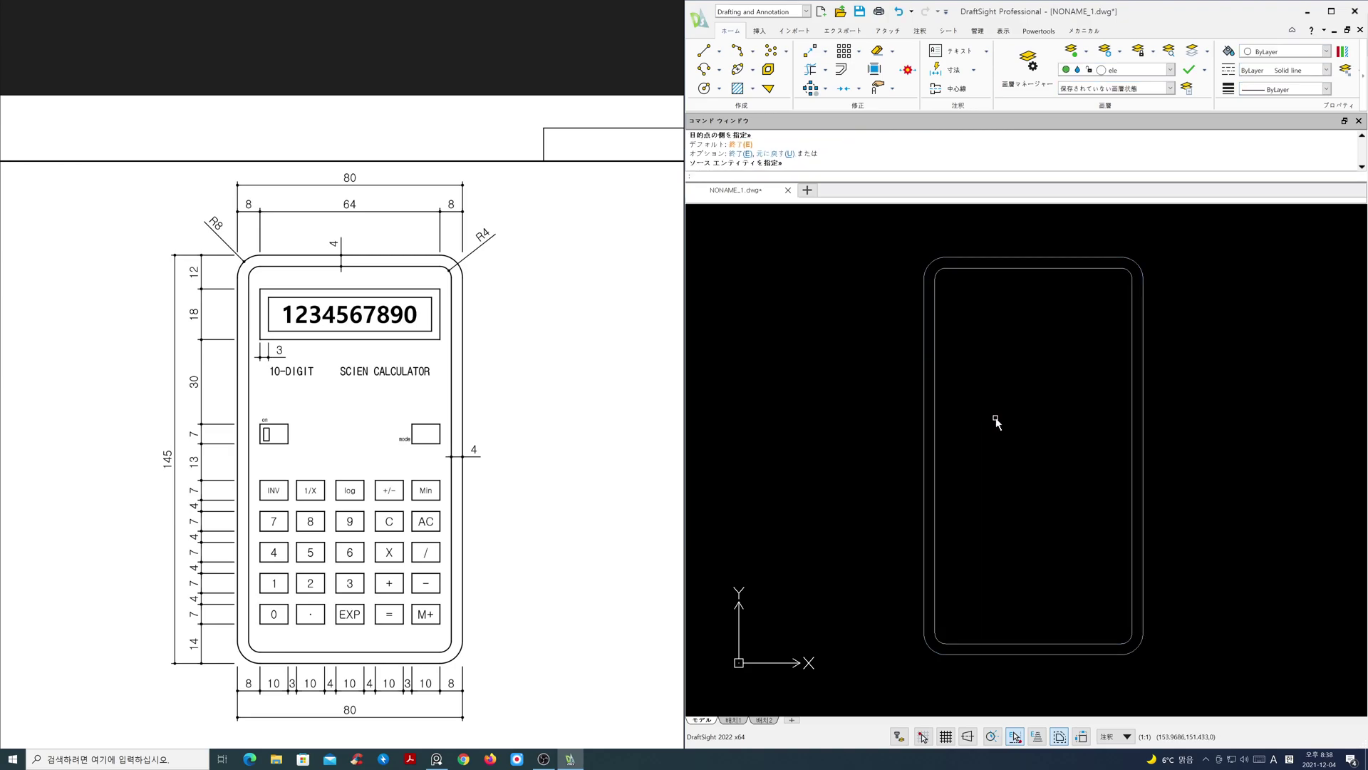
# Step: Explode both rounded outlines into separate entities
pyautogui.write('x')
pyautogui.press('Return')
pyautogui.click(971, 518)
pyautogui.click(892, 488)
pyautogui.press('Return')
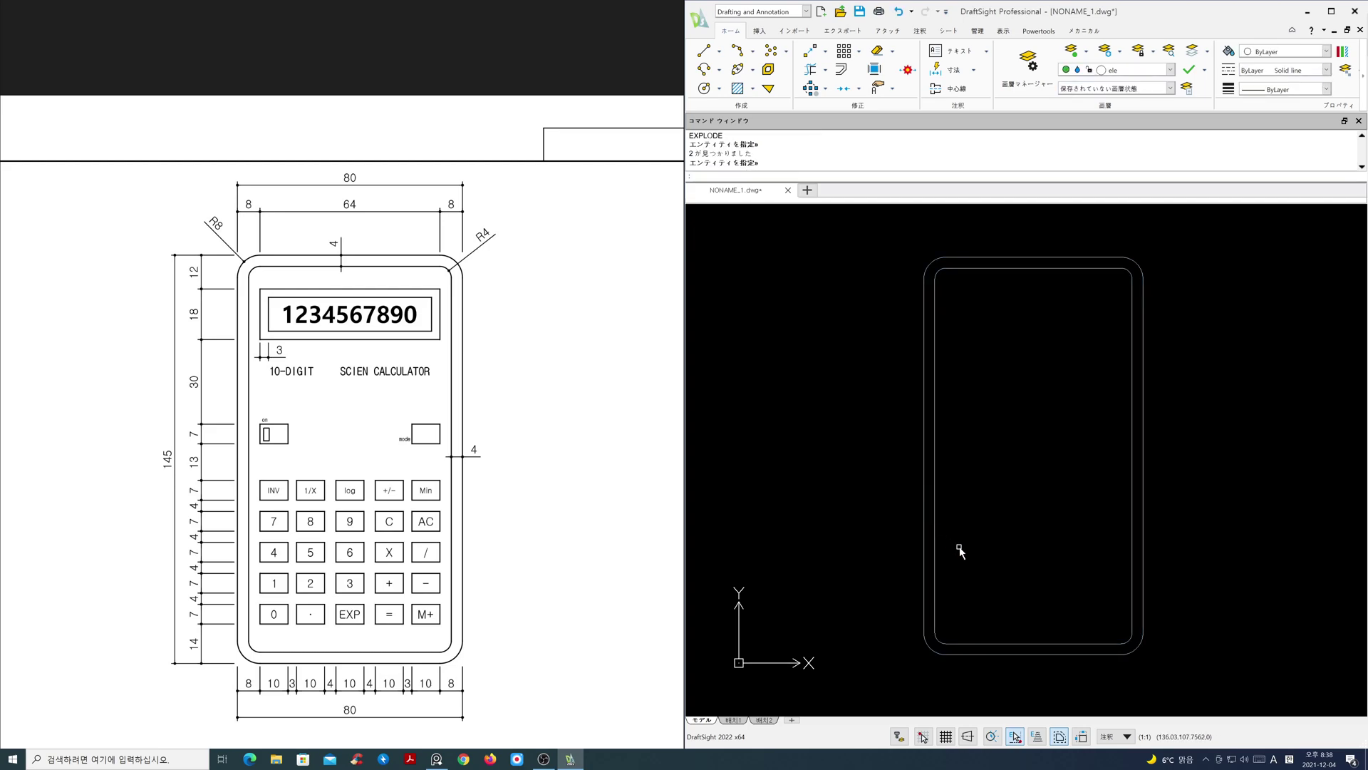
# Step: Offset the outer outline's left edge inward by 8 as a guide line for the keys
pyautogui.moveTo(996, 622); pyautogui.dragTo(984, 509, button='middle')
pyautogui.scroll(2, 984, 489)
pyautogui.scroll(-1, 511, 540)
pyautogui.scroll(4, 511, 539)
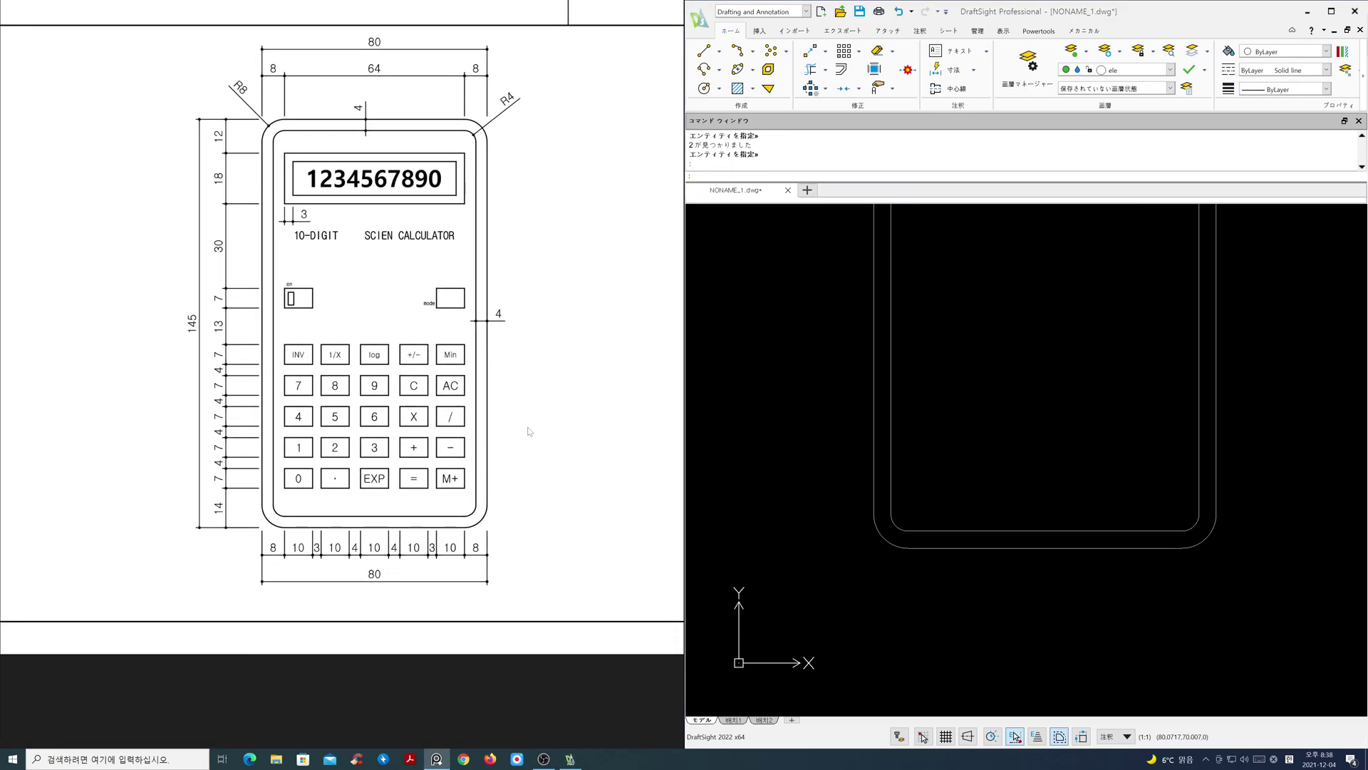
pyautogui.scroll(4, 453, 437)
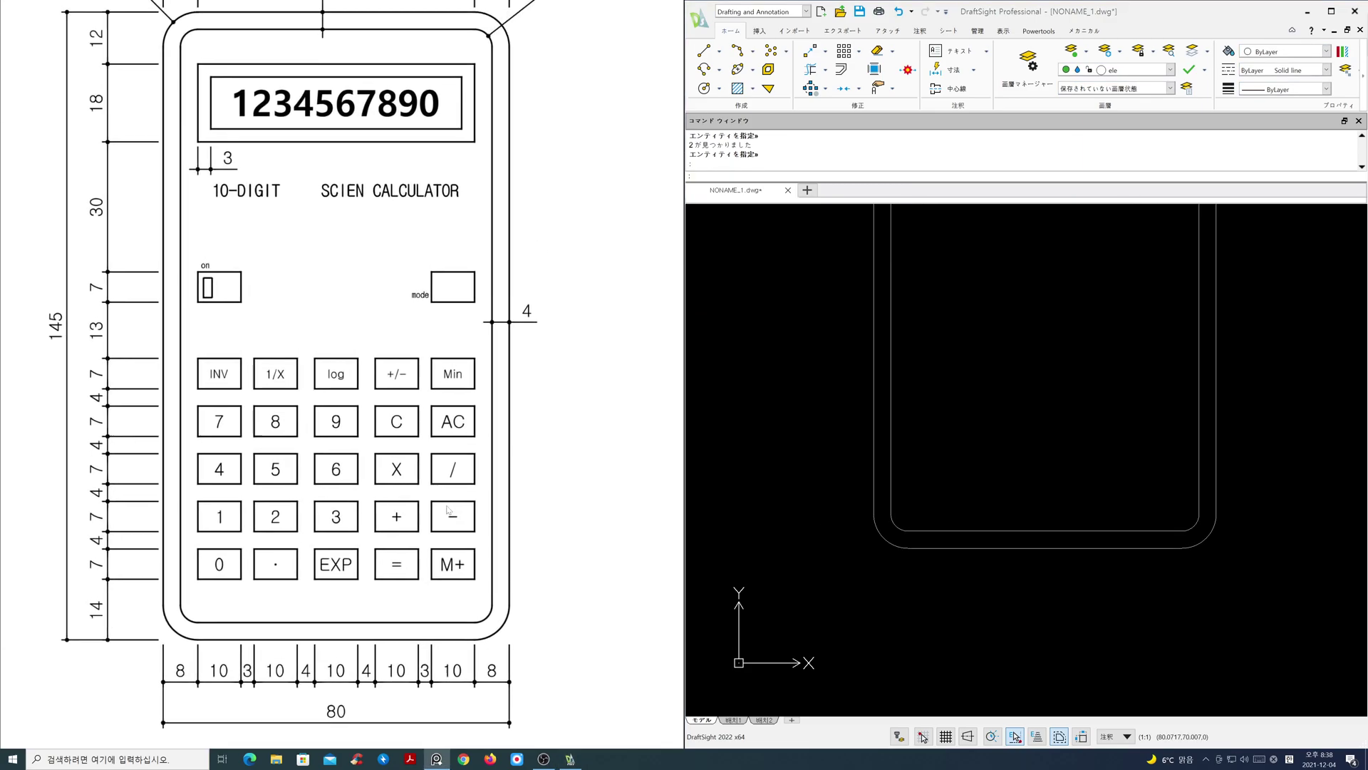
pyautogui.moveTo(1033, 463); pyautogui.dragTo(1019, 555, button='middle')
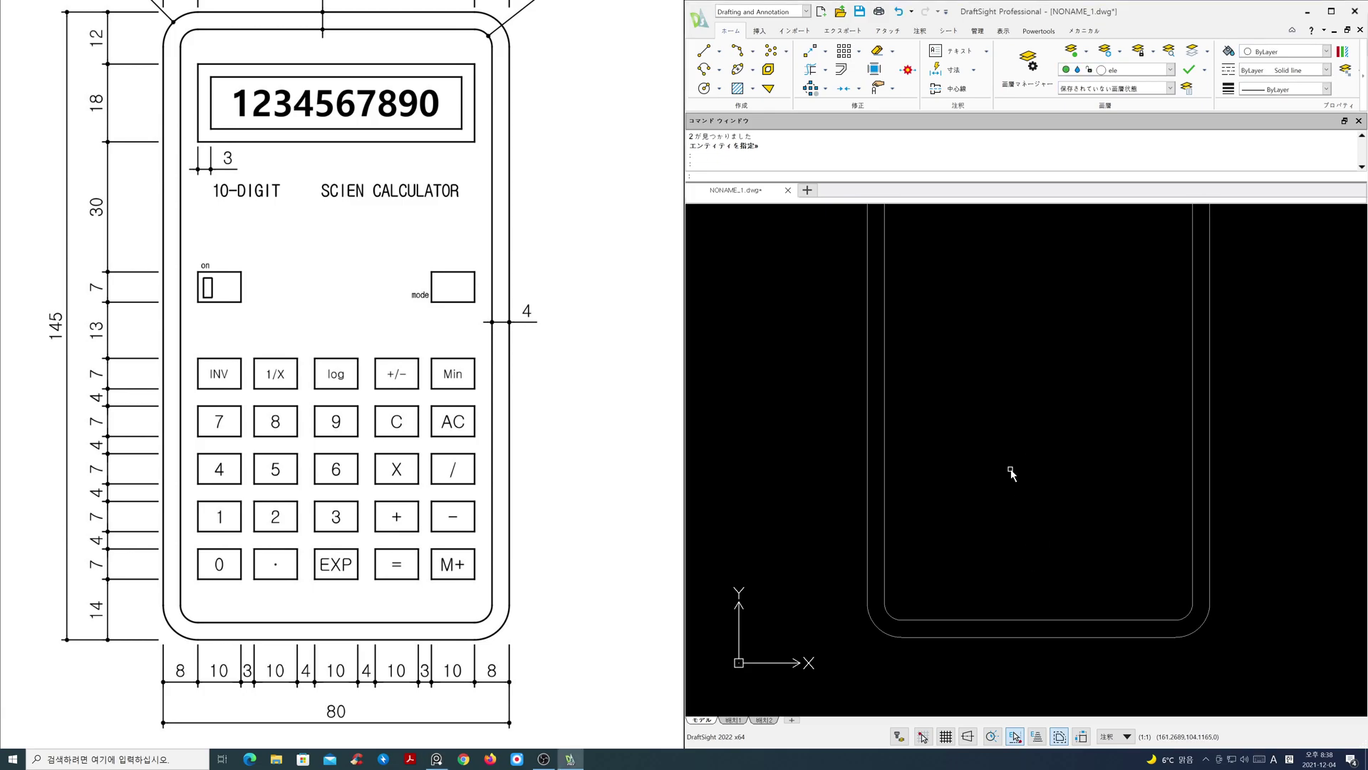
pyautogui.press('Return')
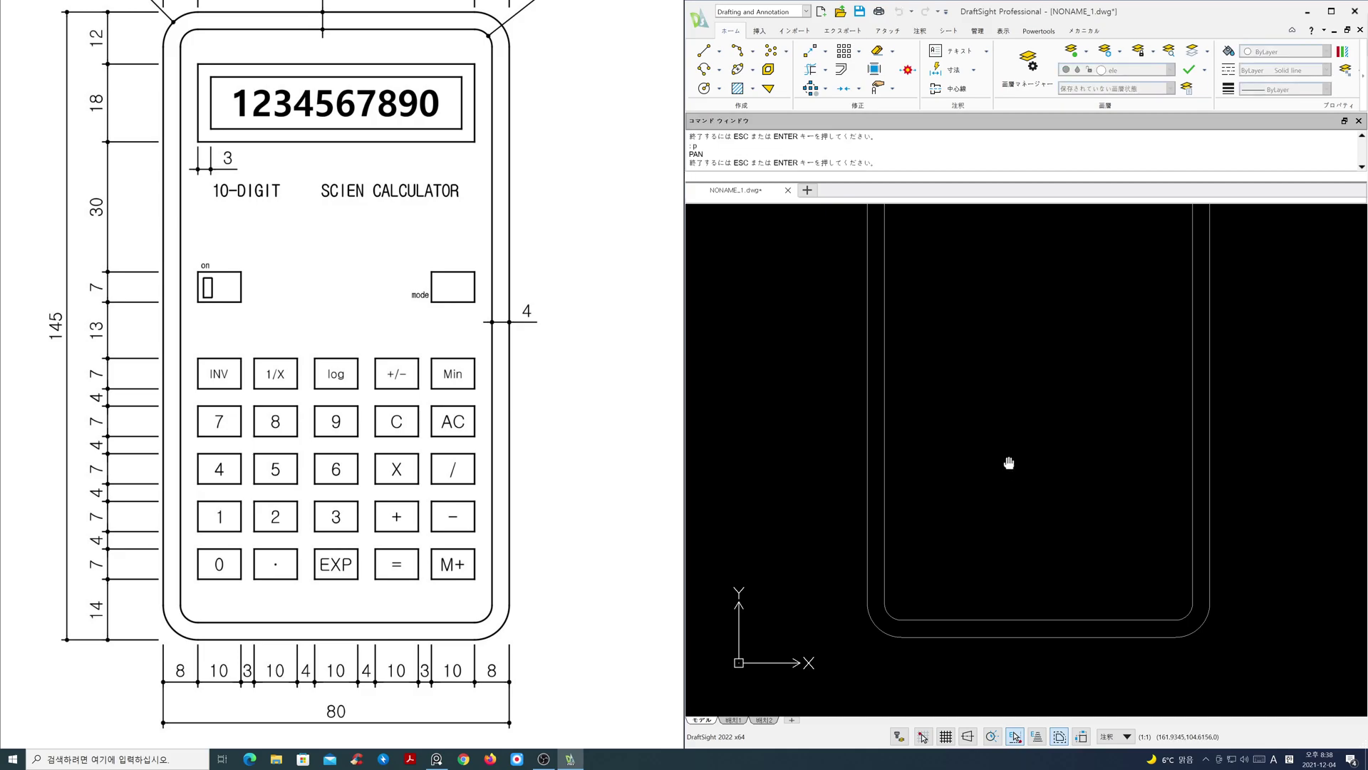
pyautogui.press('Escape')
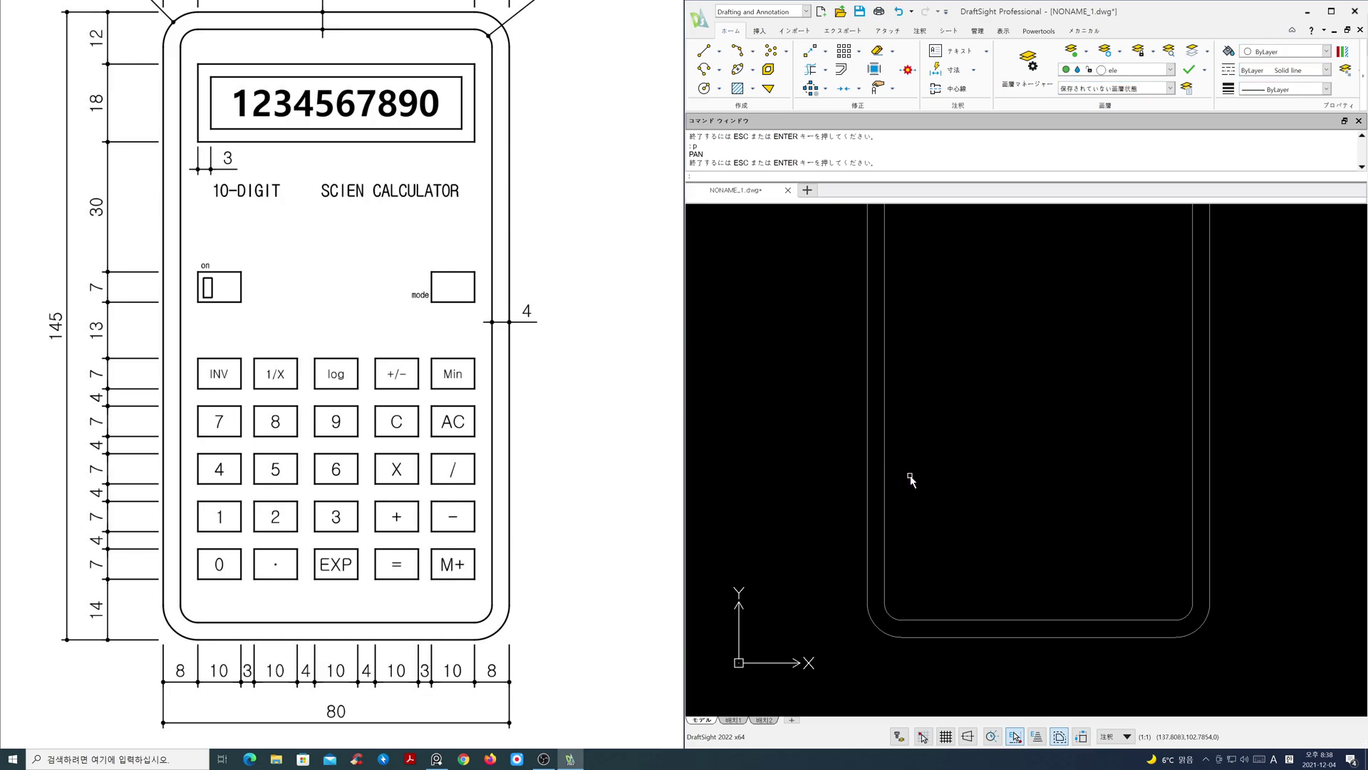
pyautogui.write('o')
pyautogui.press('Return')
pyautogui.write('8')
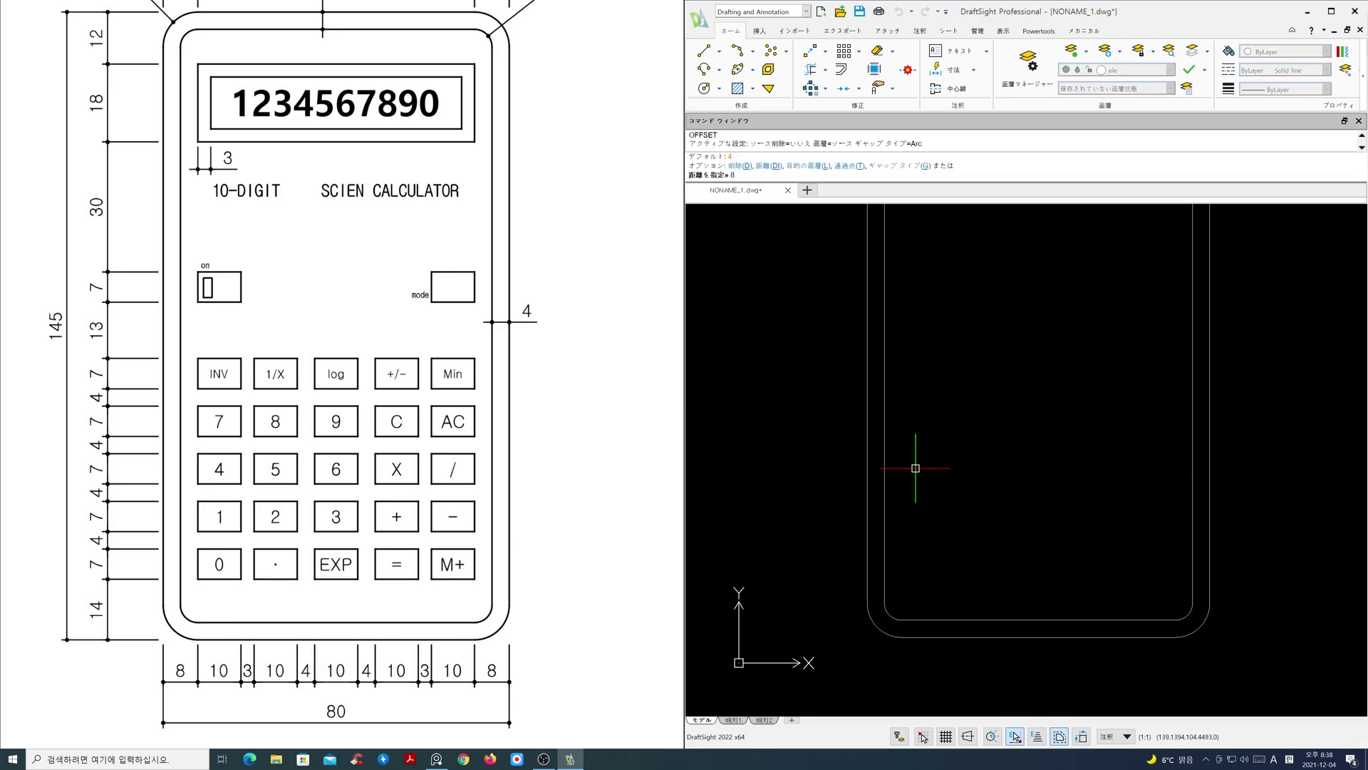
pyautogui.press('Return')
pyautogui.click(868, 462)
pyautogui.click(933, 464)
pyautogui.press('Return')
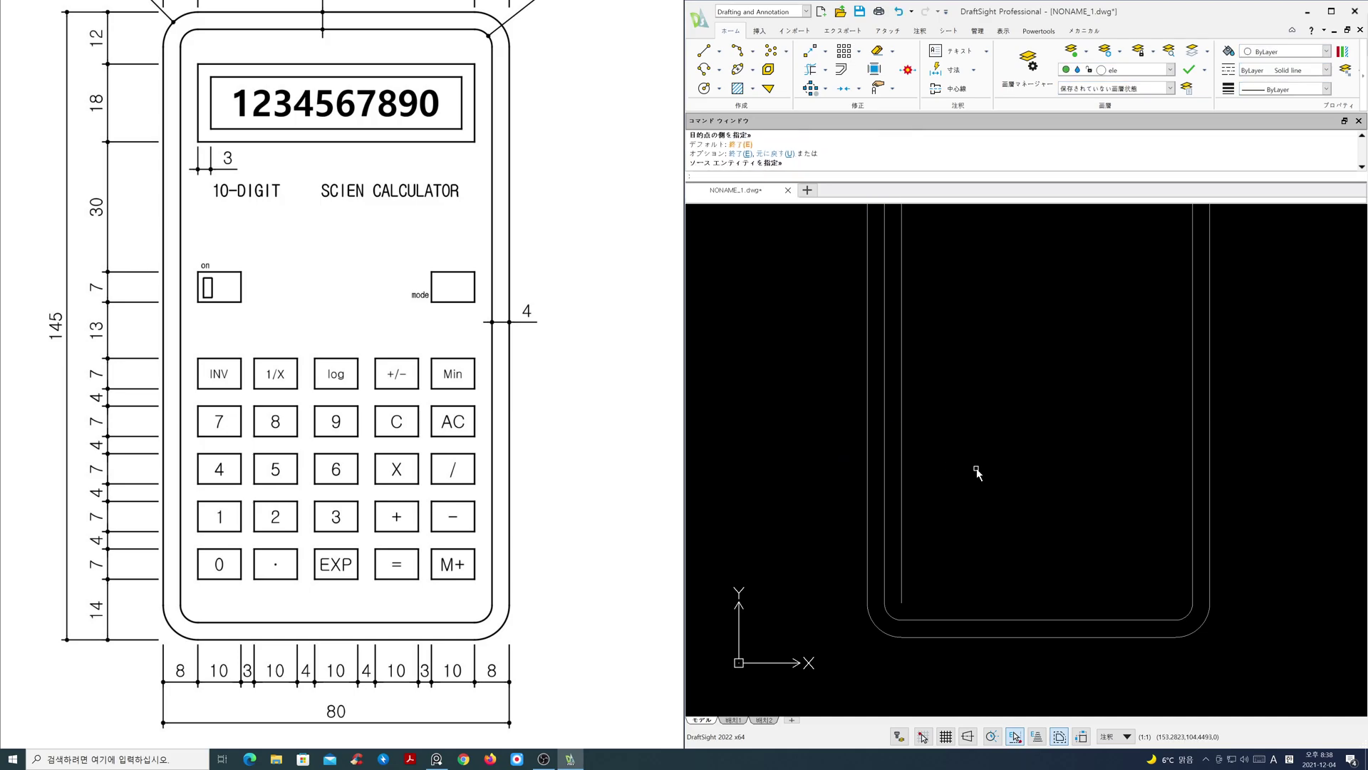
# Step: Offset the outer outline's bottom edge upward by 14 as a guide line for the lowest key row
pyautogui.press('Return')
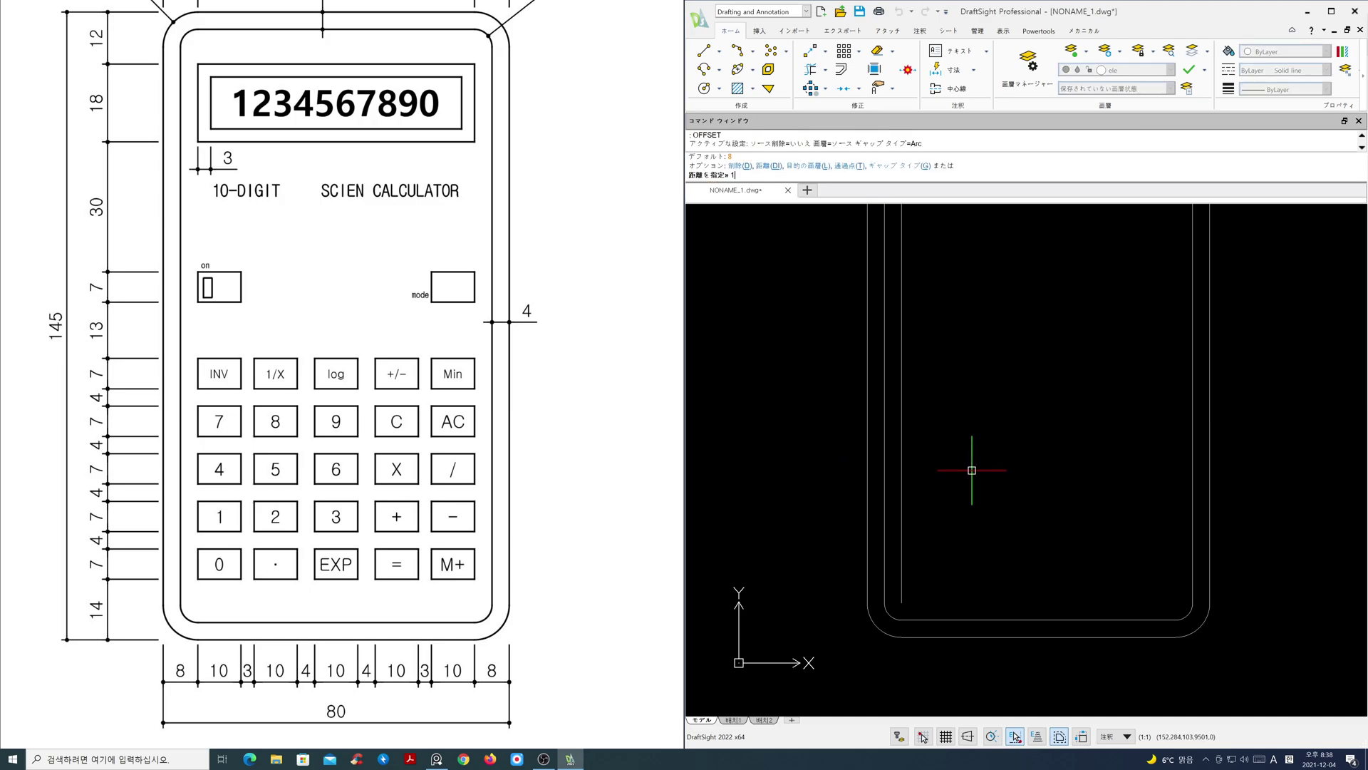
pyautogui.write('14')
pyautogui.press('Return')
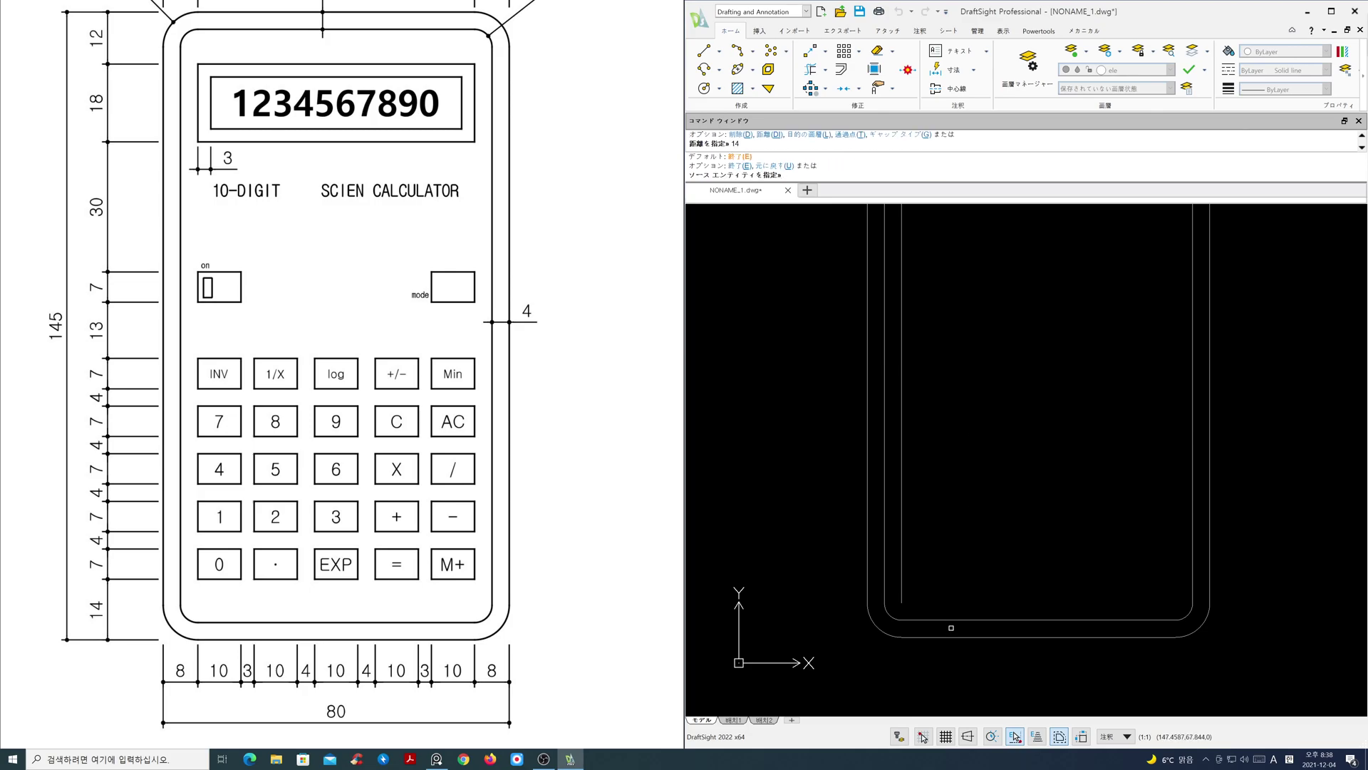
pyautogui.click(952, 640)
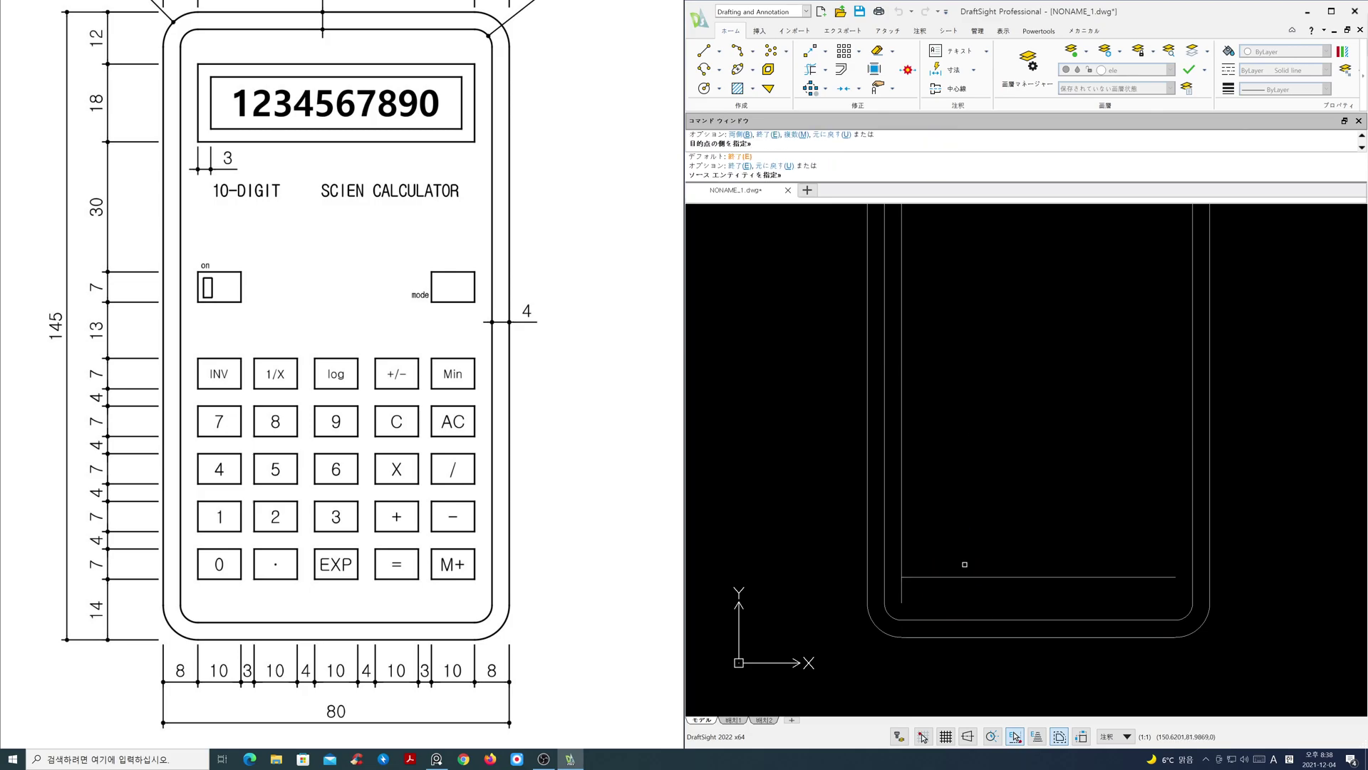
pyautogui.press('Return')
# Step: Turn on ortho mode and stretch the horizontal guide line's left end past the calculator's outer outline
pyautogui.click(962, 577)
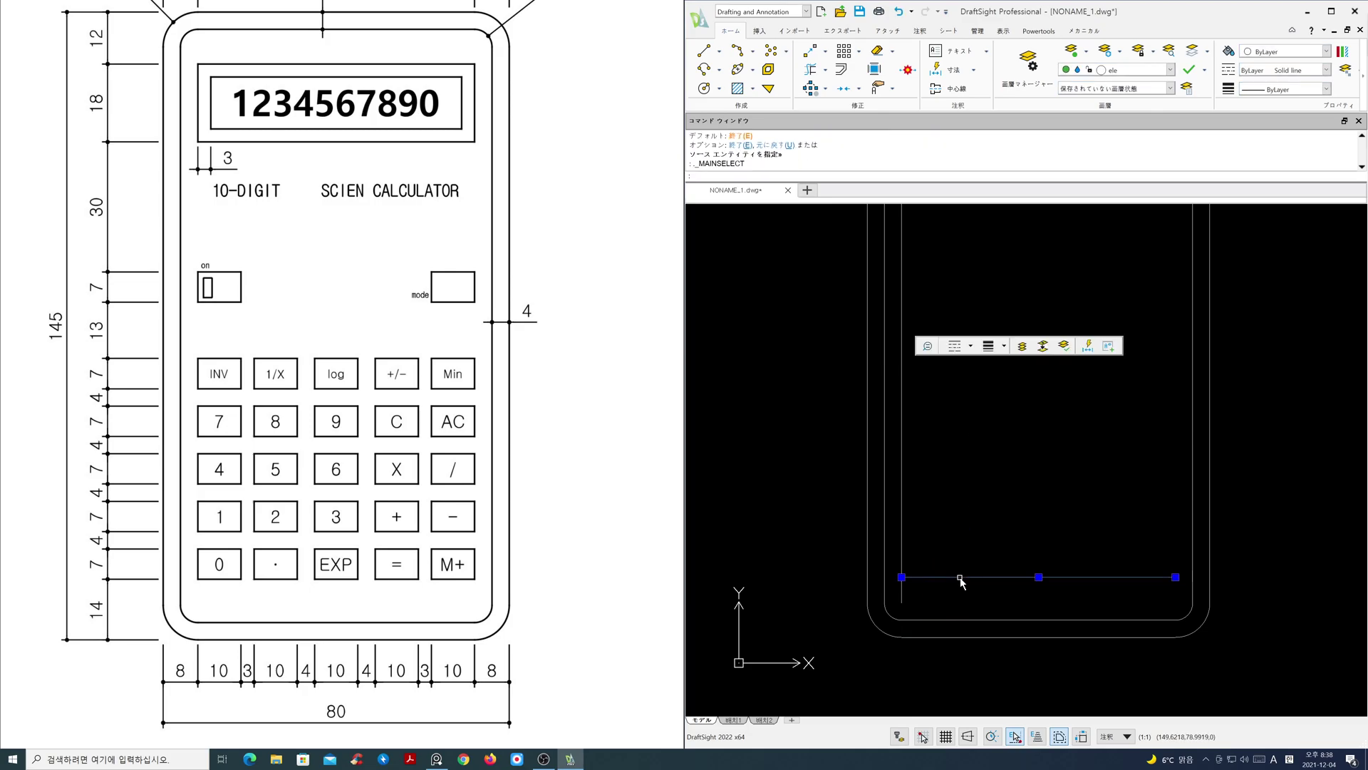
pyautogui.click(901, 577)
pyautogui.press('F8')
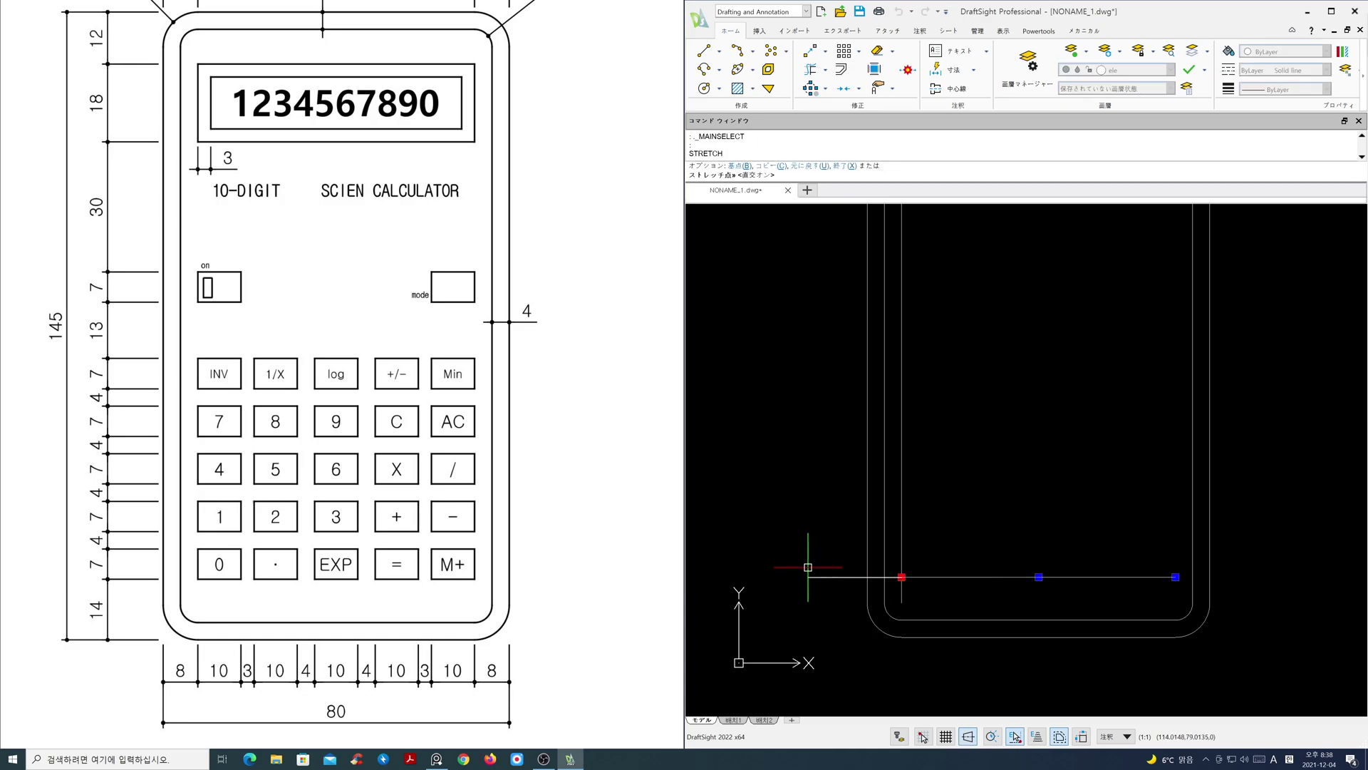
pyautogui.click(809, 575)
pyautogui.press('Escape')
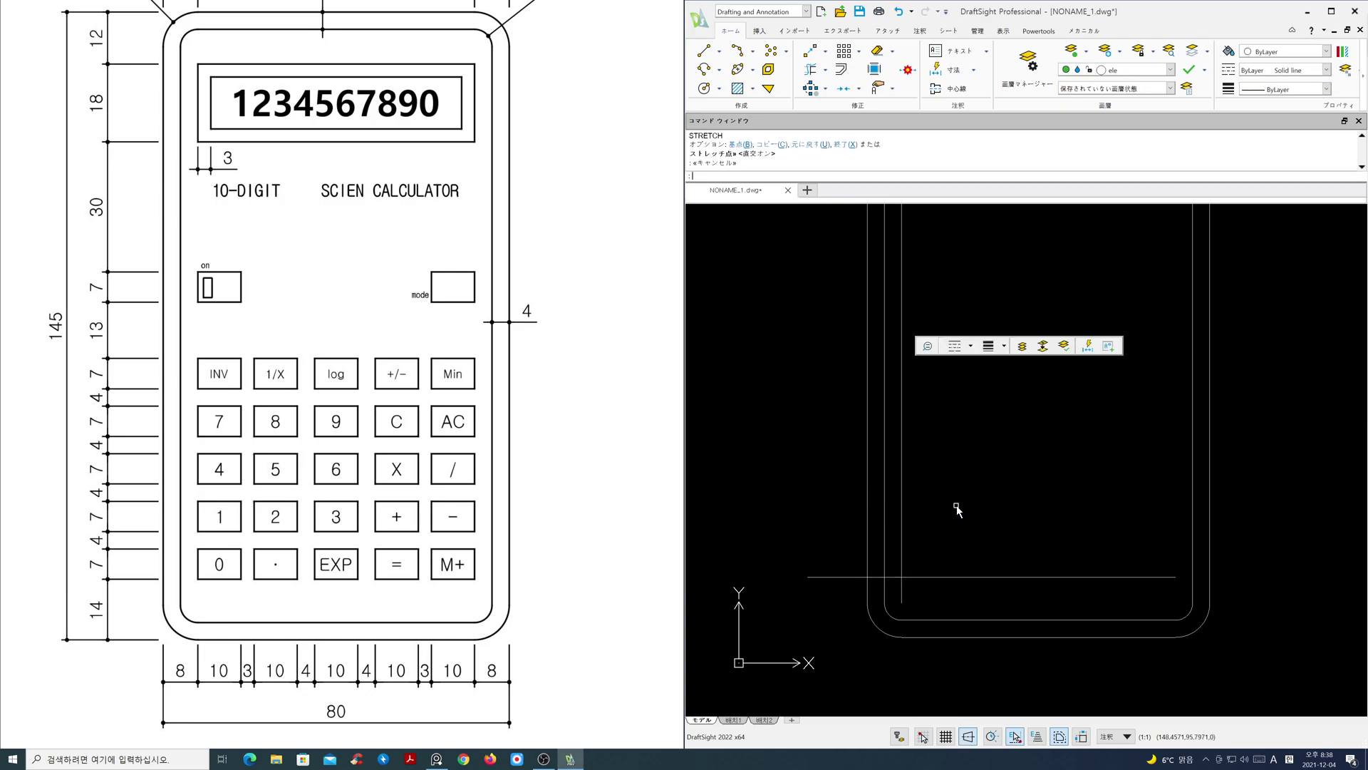
pyautogui.write('r')
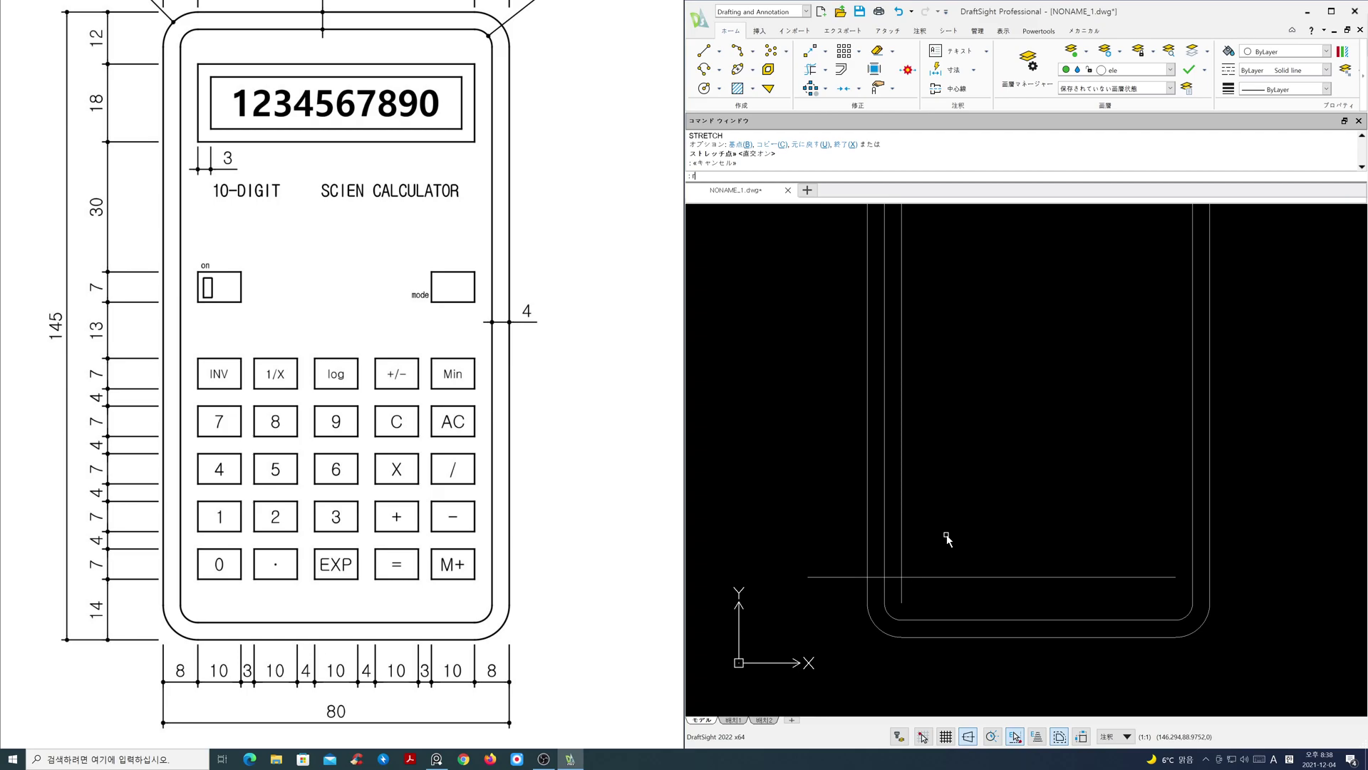
pyautogui.write('ec')
pyautogui.press('Return')
pyautogui.click(901, 576)
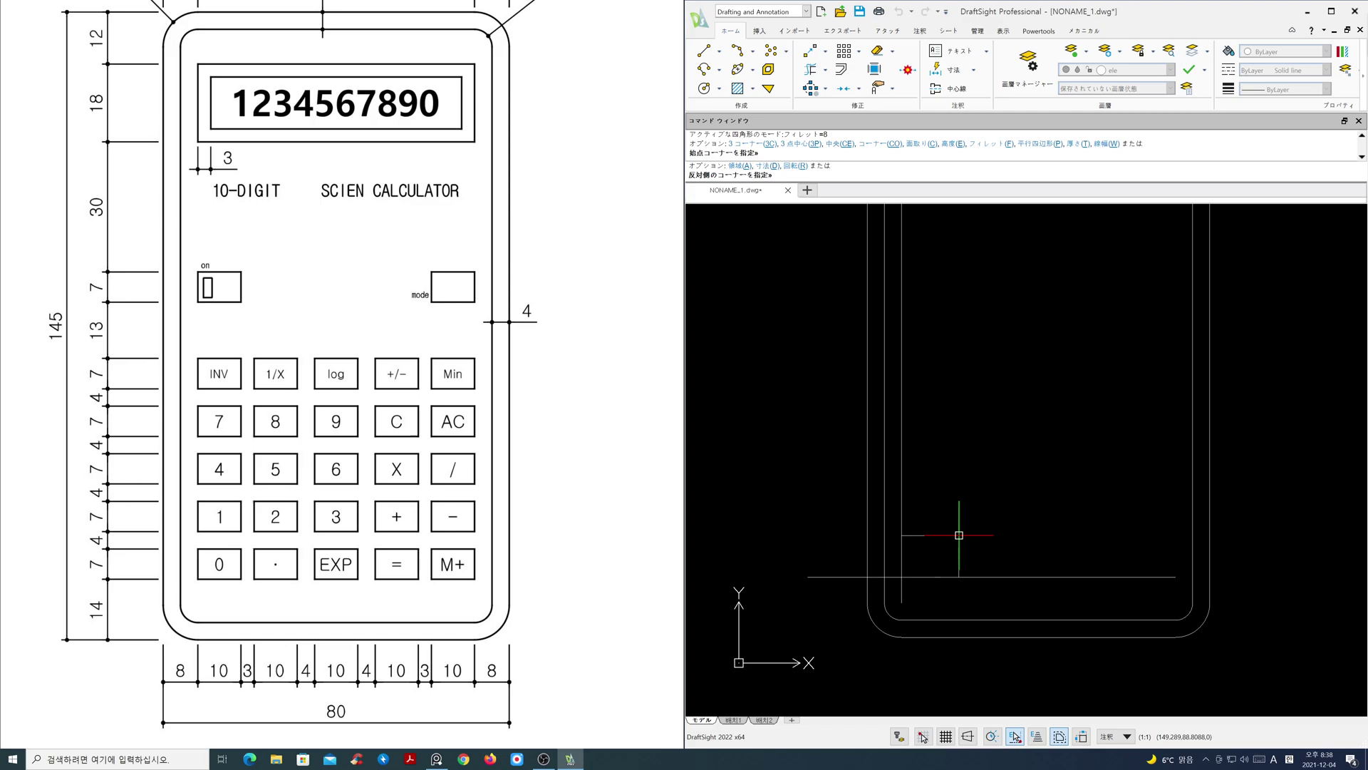
pyautogui.press('Escape')
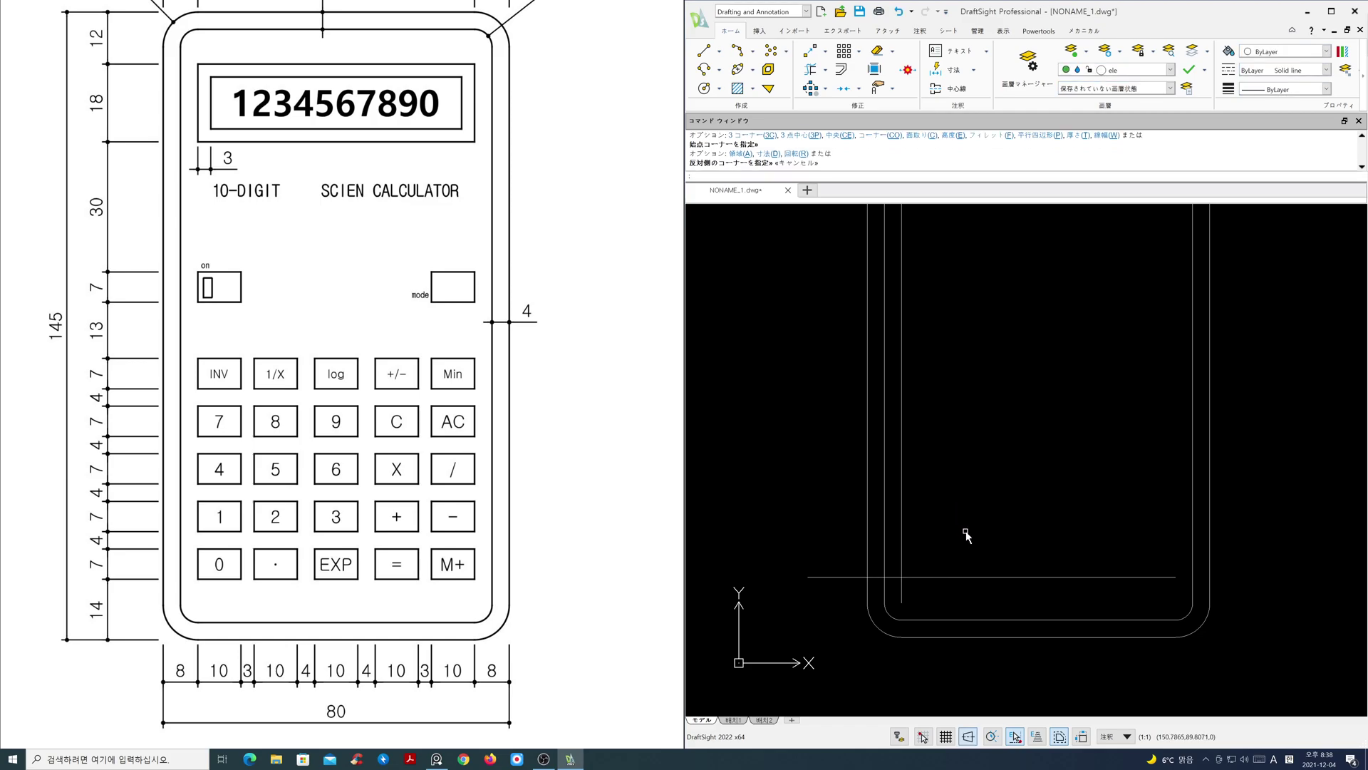
# Step: Draw a 10 by 7 rectangle from the intersection of the two guide lines, with the corner fillet radius set to 0
pyautogui.write('rec')
pyautogui.press('Return')
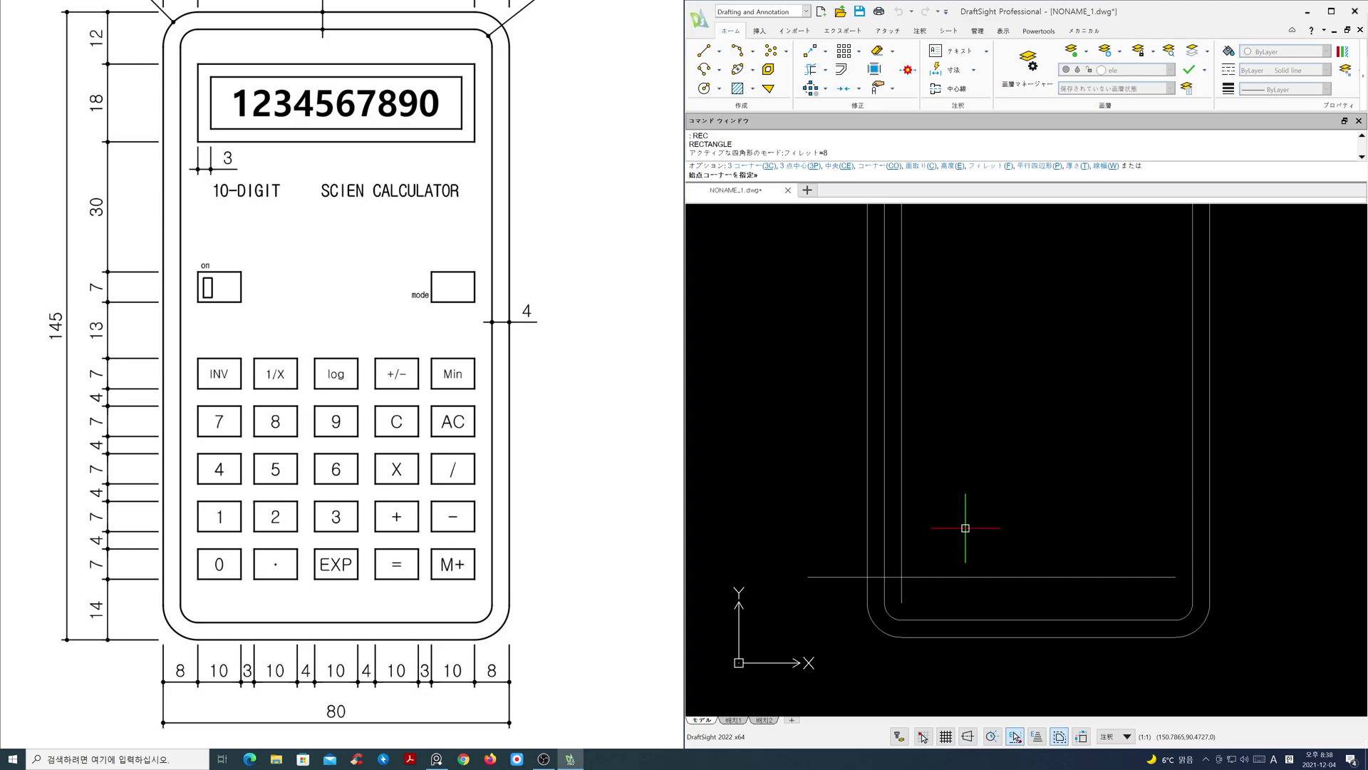
pyautogui.write('f')
pyautogui.press('Return')
pyautogui.write('0')
pyautogui.press('Return')
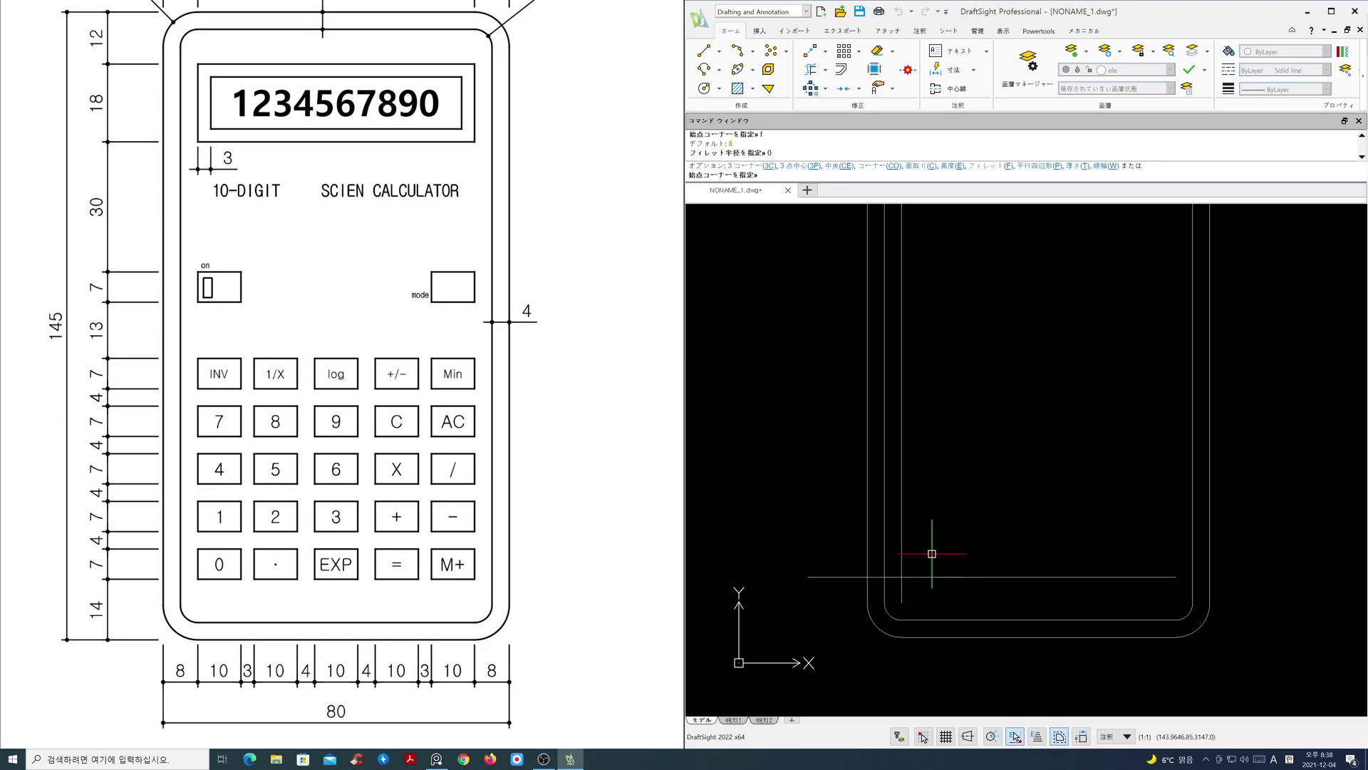
pyautogui.click(902, 577)
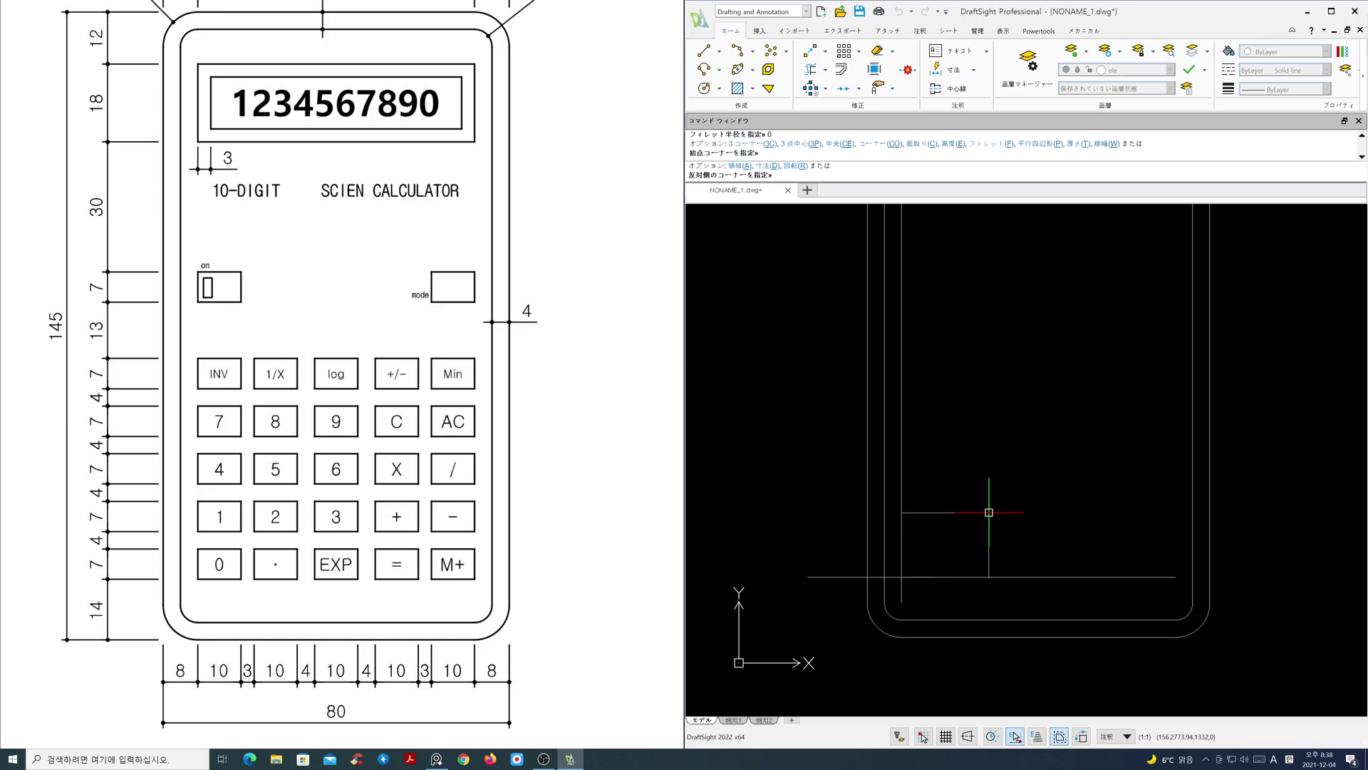
pyautogui.write('d')
pyautogui.press('Return')
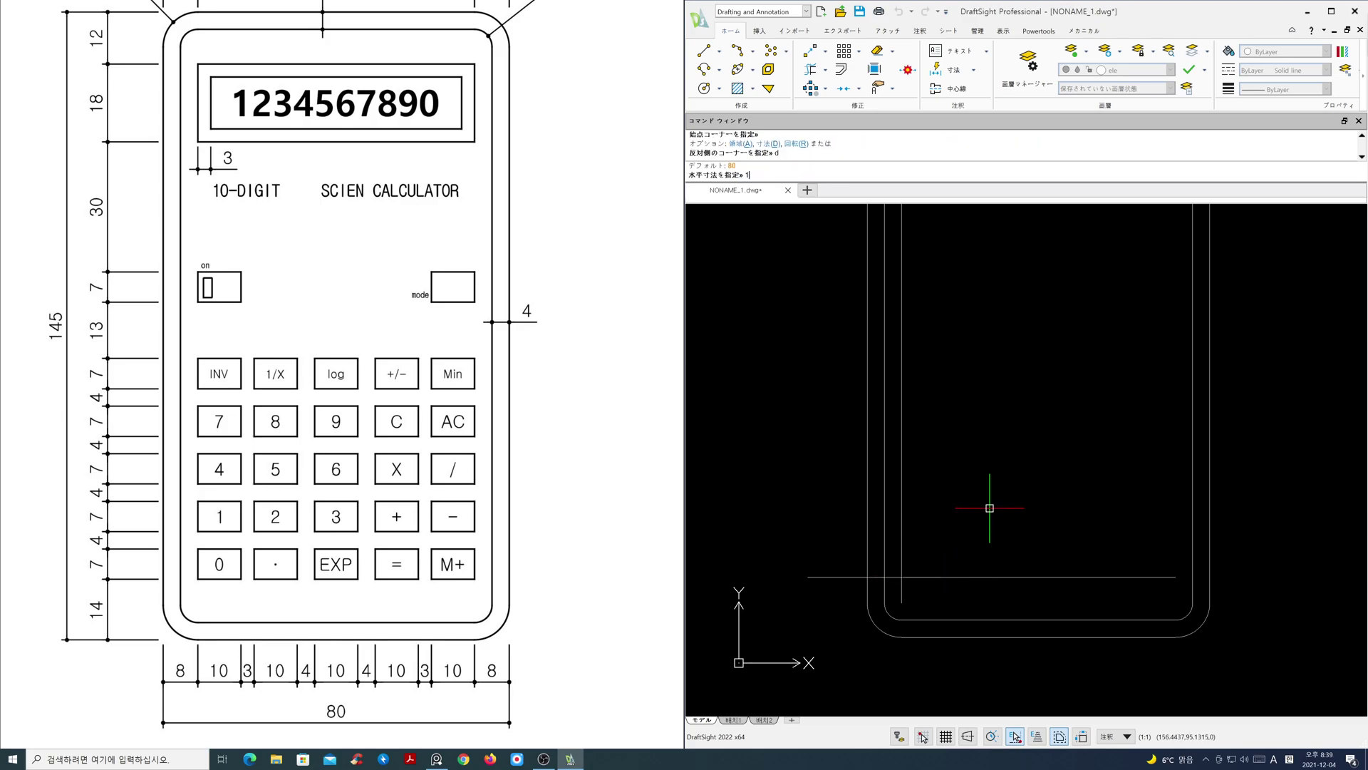
pyautogui.write('10')
pyautogui.press('Return')
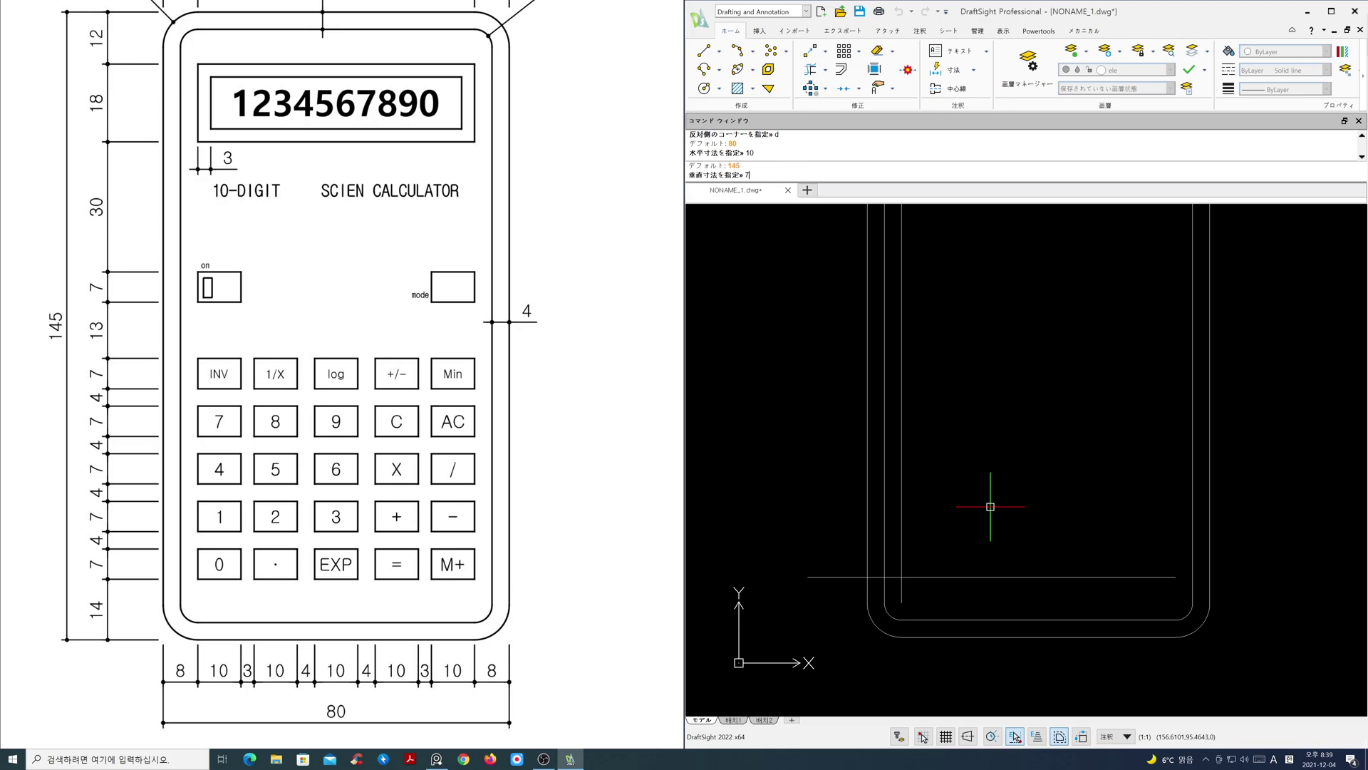
pyautogui.write('7')
pyautogui.press('Return')
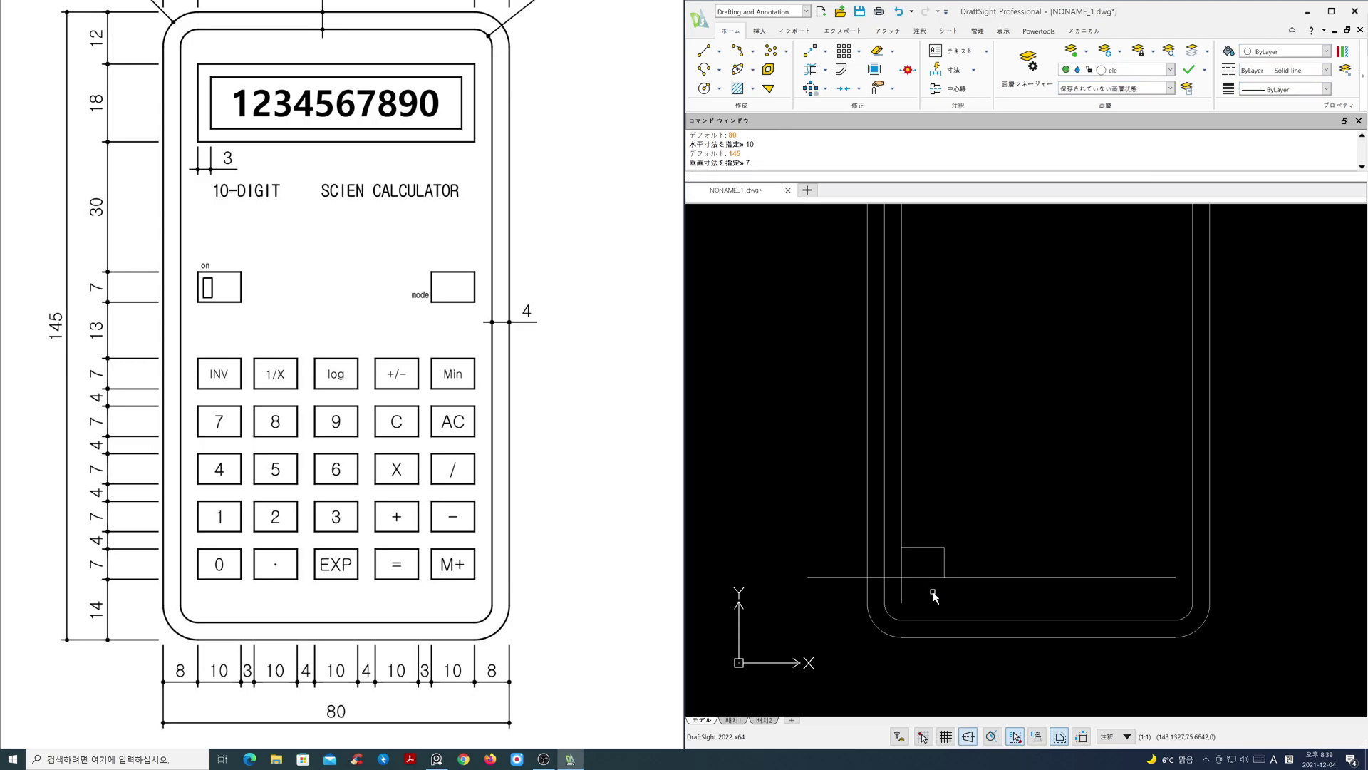
# Step: Delete the horizontal and vertical guide lines used to locate the first key
pyautogui.write('e')
pyautogui.press('Return')
pyautogui.click(960, 576)
pyautogui.click(902, 533)
pyautogui.press('Return')
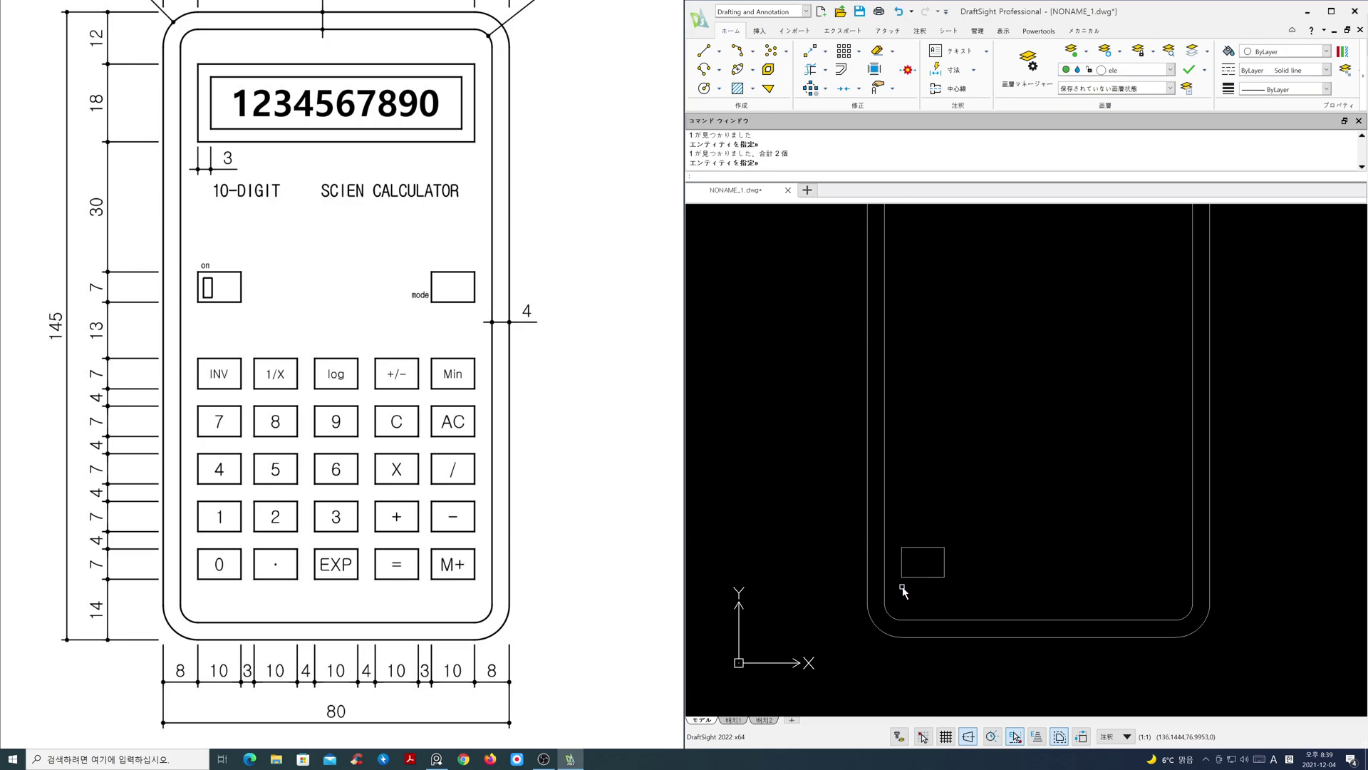
# Step: Make the txt layer current for the key labels
pyautogui.scroll(5, 917, 584)
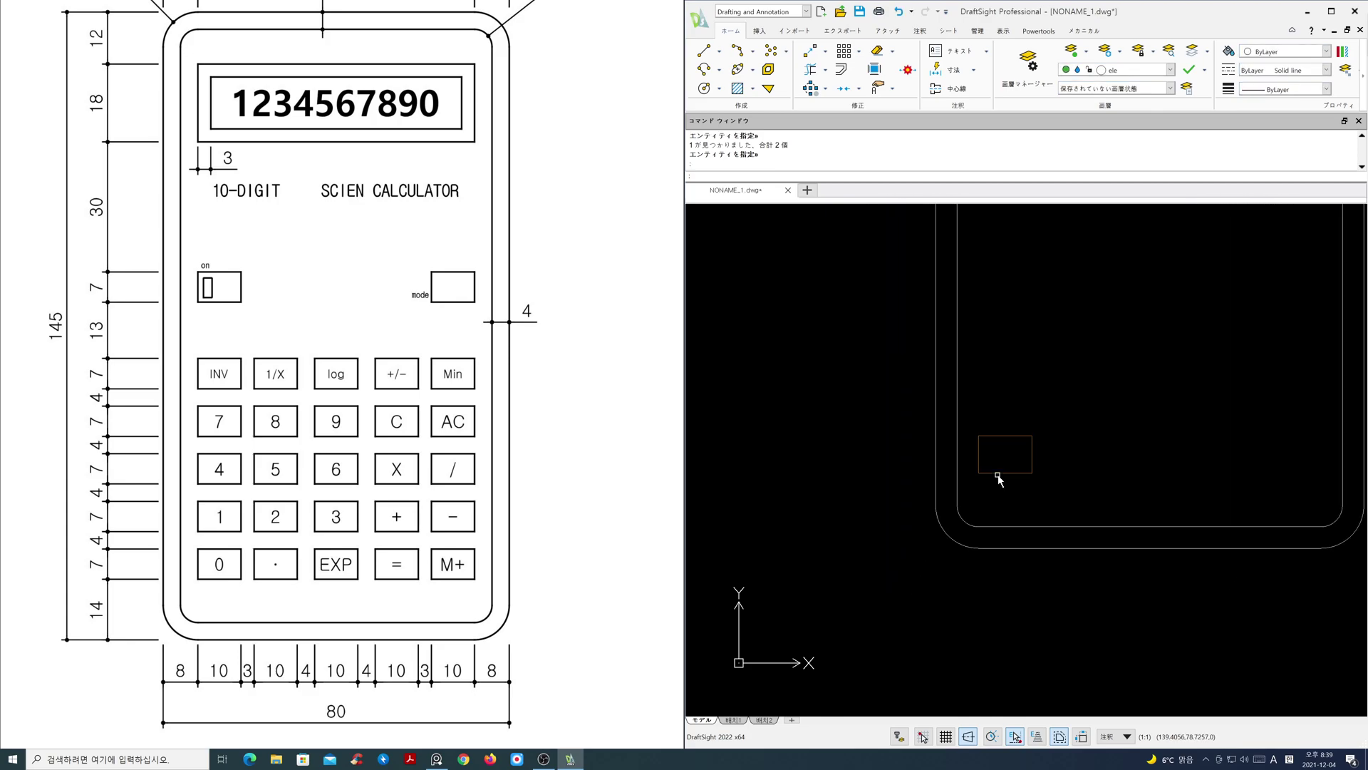
pyautogui.moveTo(997, 472); pyautogui.dragTo(996, 476, button='middle')
pyautogui.moveTo(247, 575); pyautogui.dragTo(290, 510, button='middle')
pyautogui.scroll(3, 314, 436)
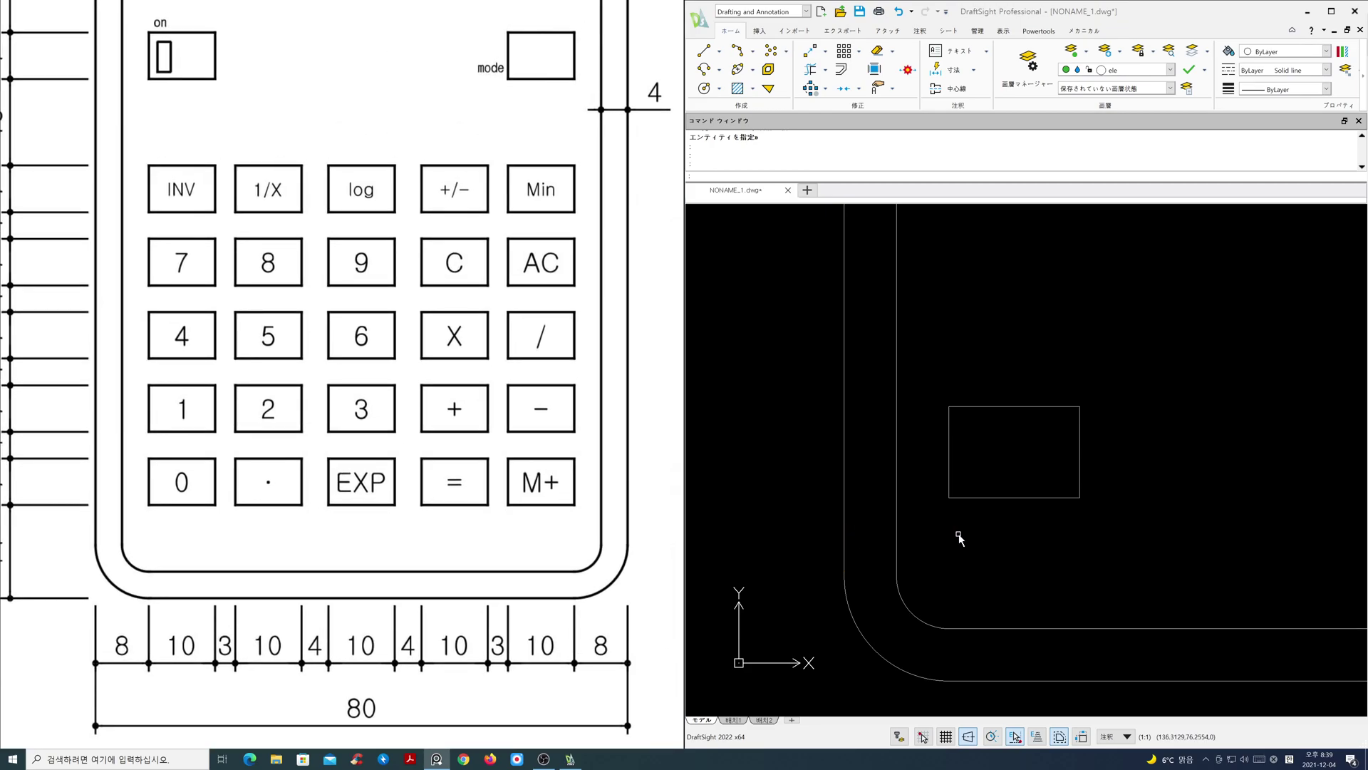
pyautogui.click(1170, 71)
pyautogui.click(1115, 185)
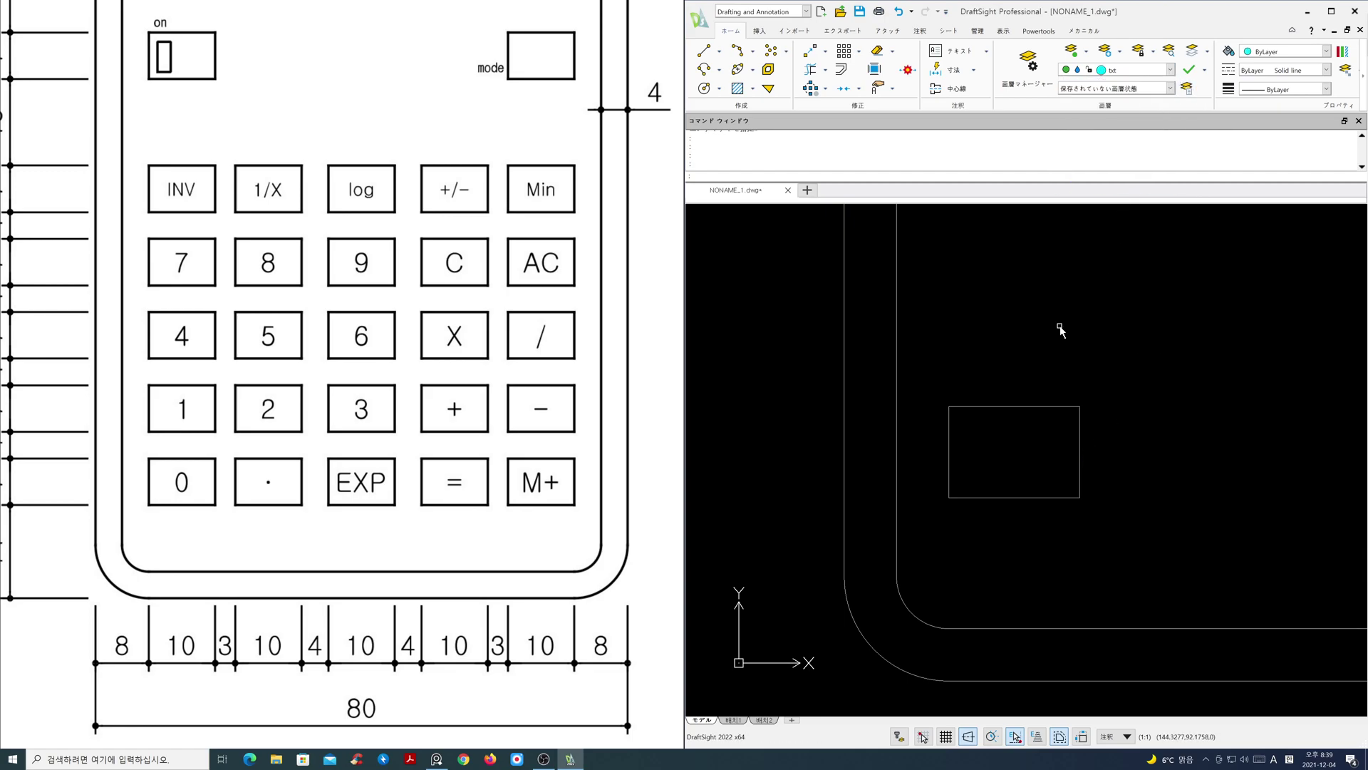
# Step: Add the note "0" across the key rectangle from corner to corner, with text height 3 and middle-centre justification
pyautogui.press('Return')
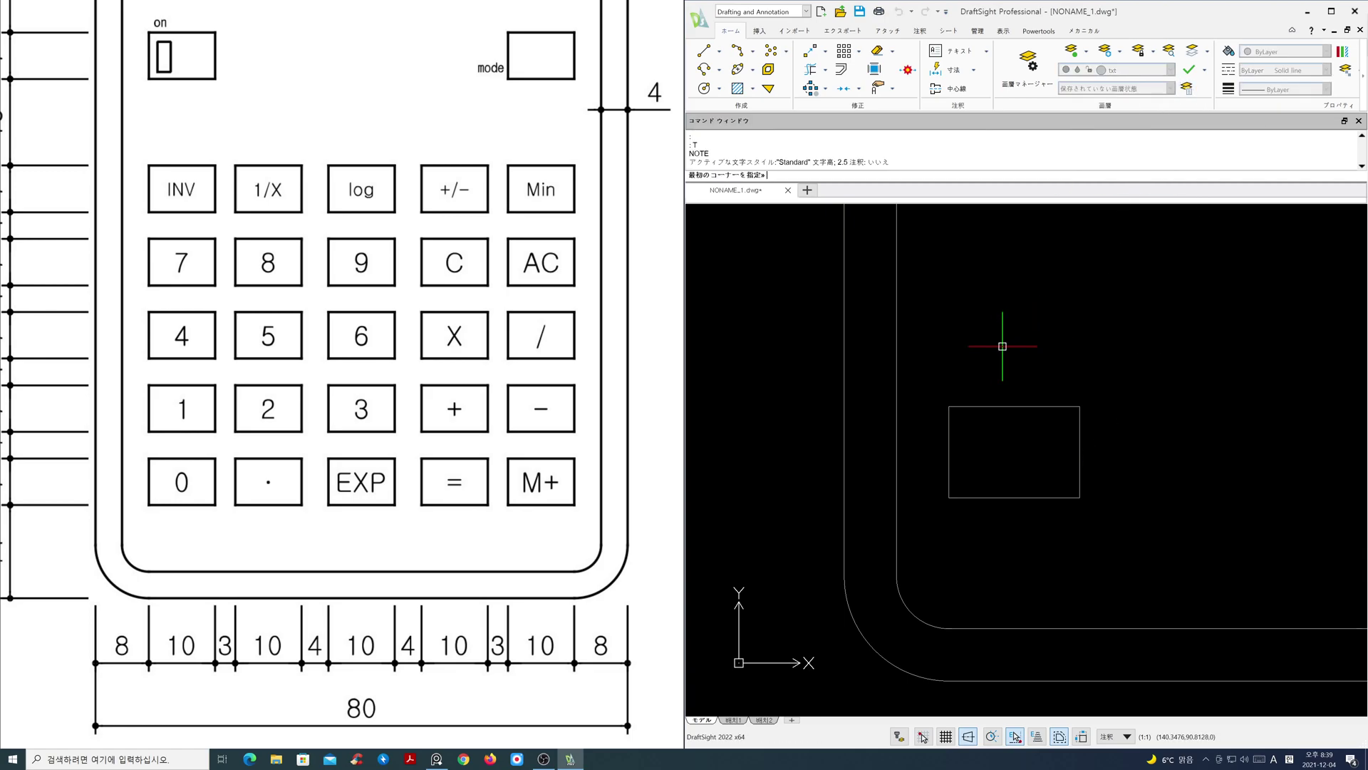
pyautogui.click(949, 406)
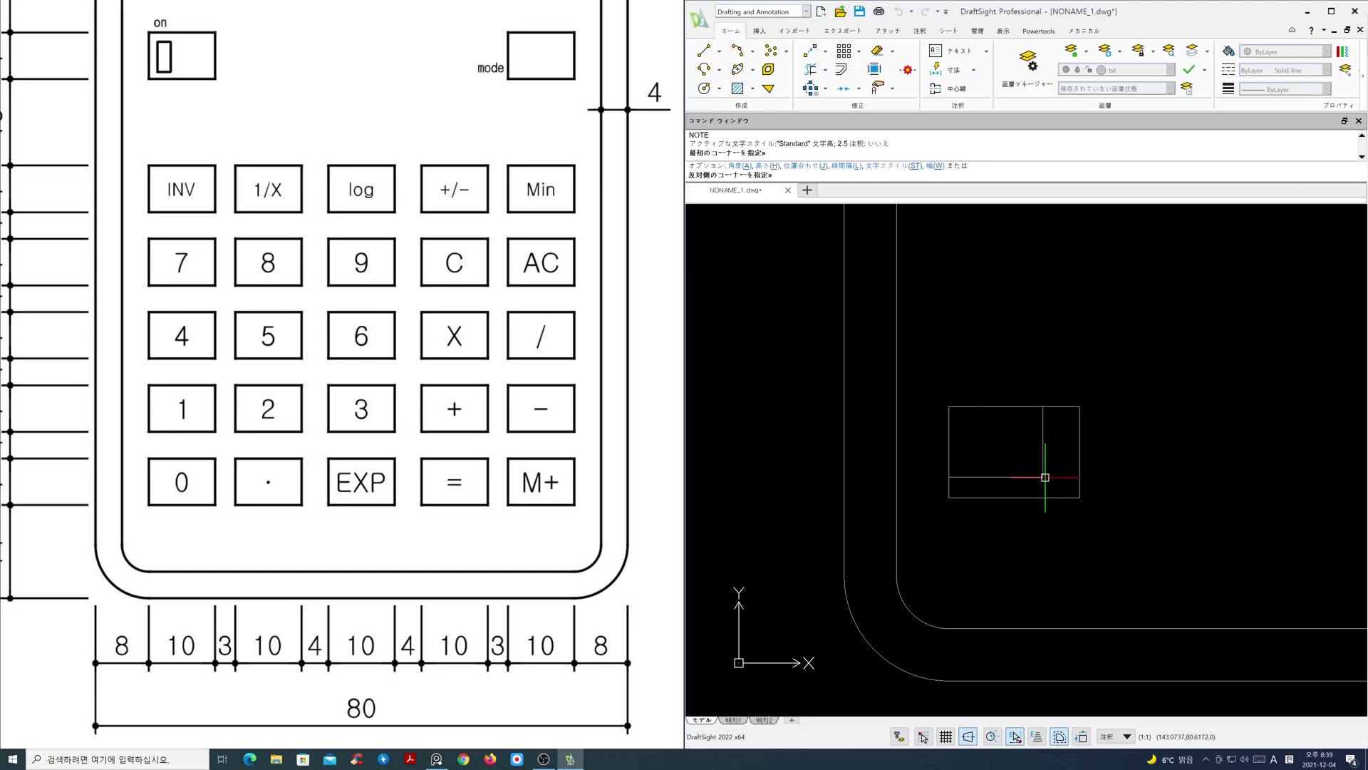
pyautogui.click(1080, 497)
pyautogui.click(967, 185)
pyautogui.press('Return')
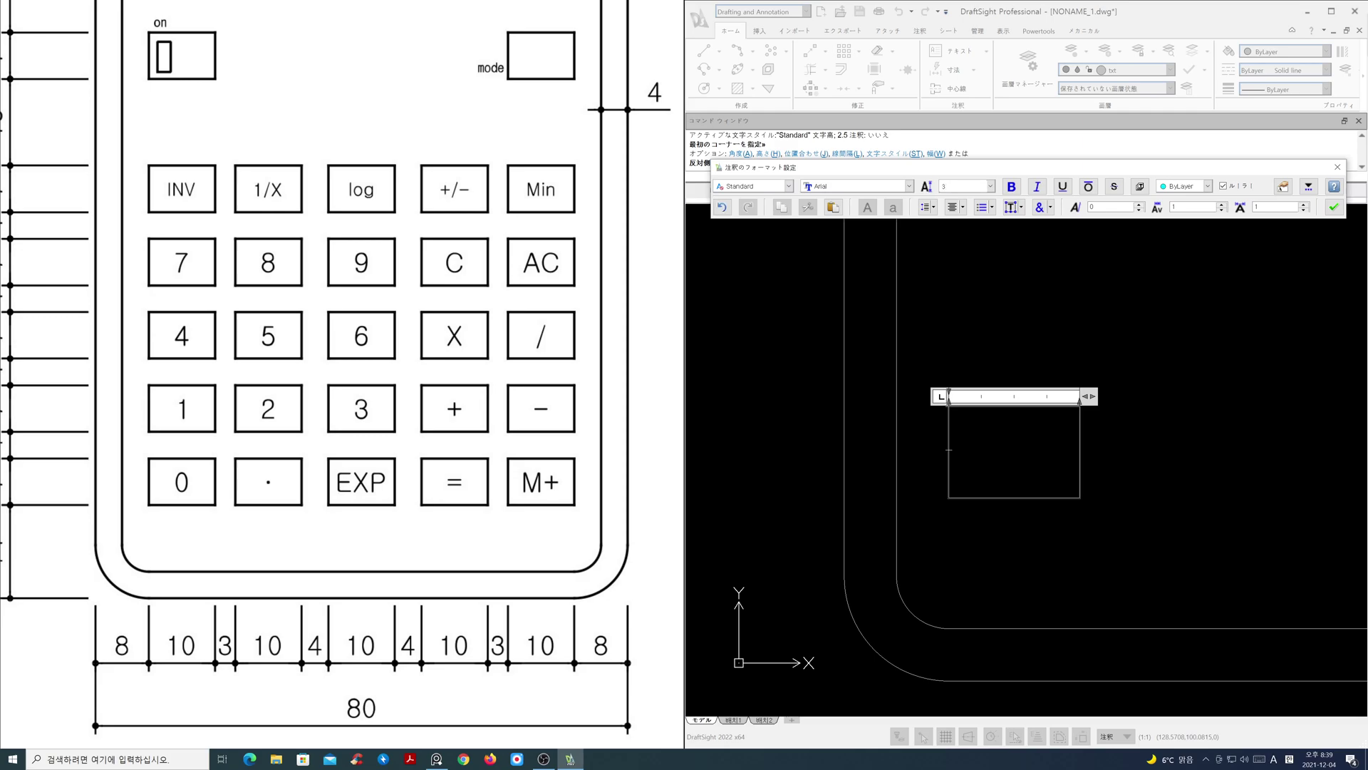
pyautogui.click(1021, 208)
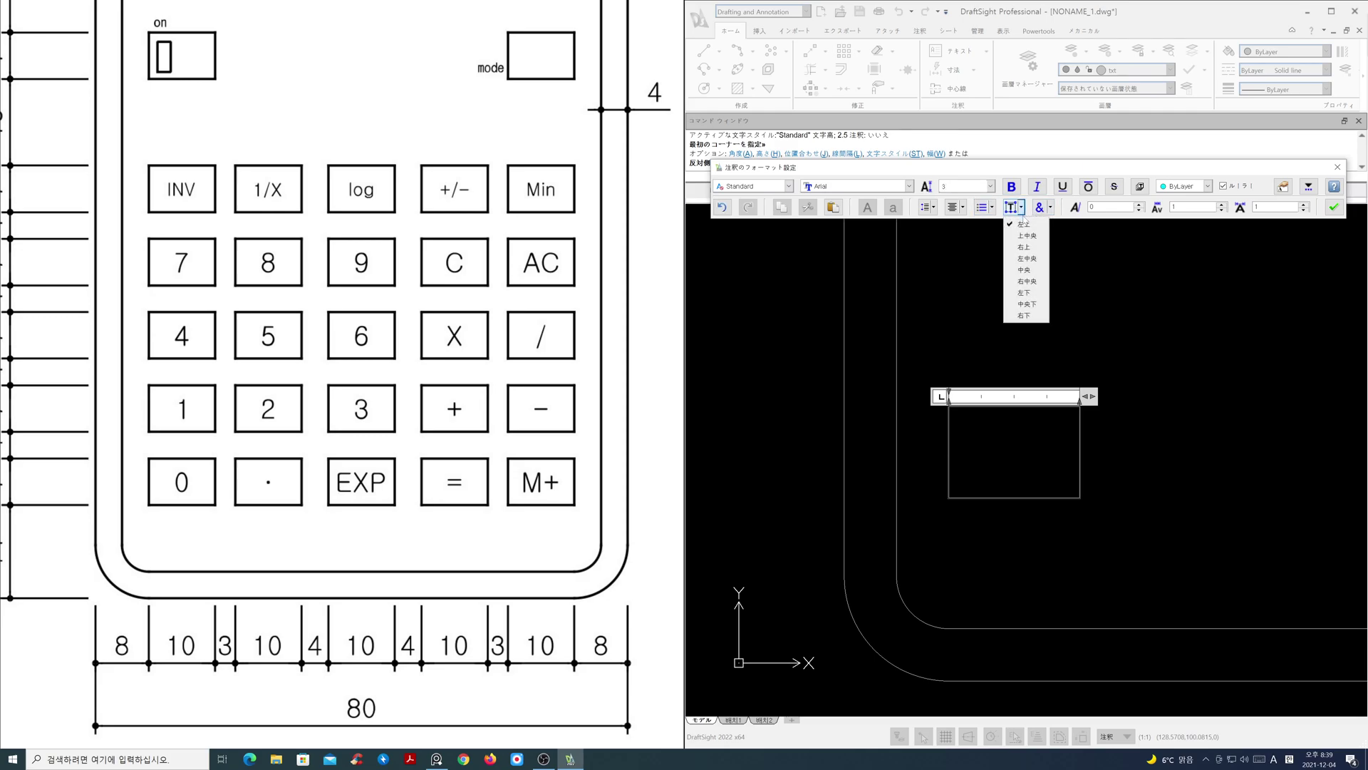
pyautogui.click(1033, 270)
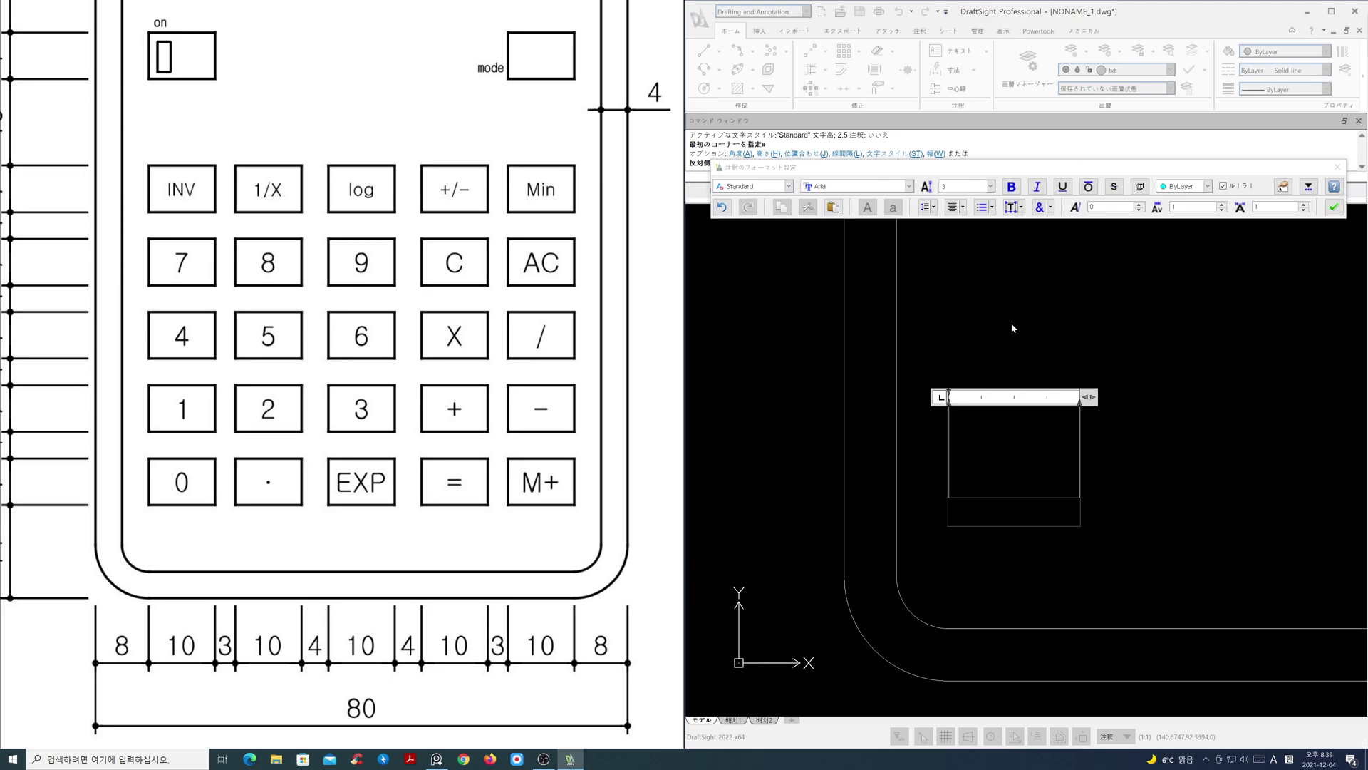
pyautogui.write('0')
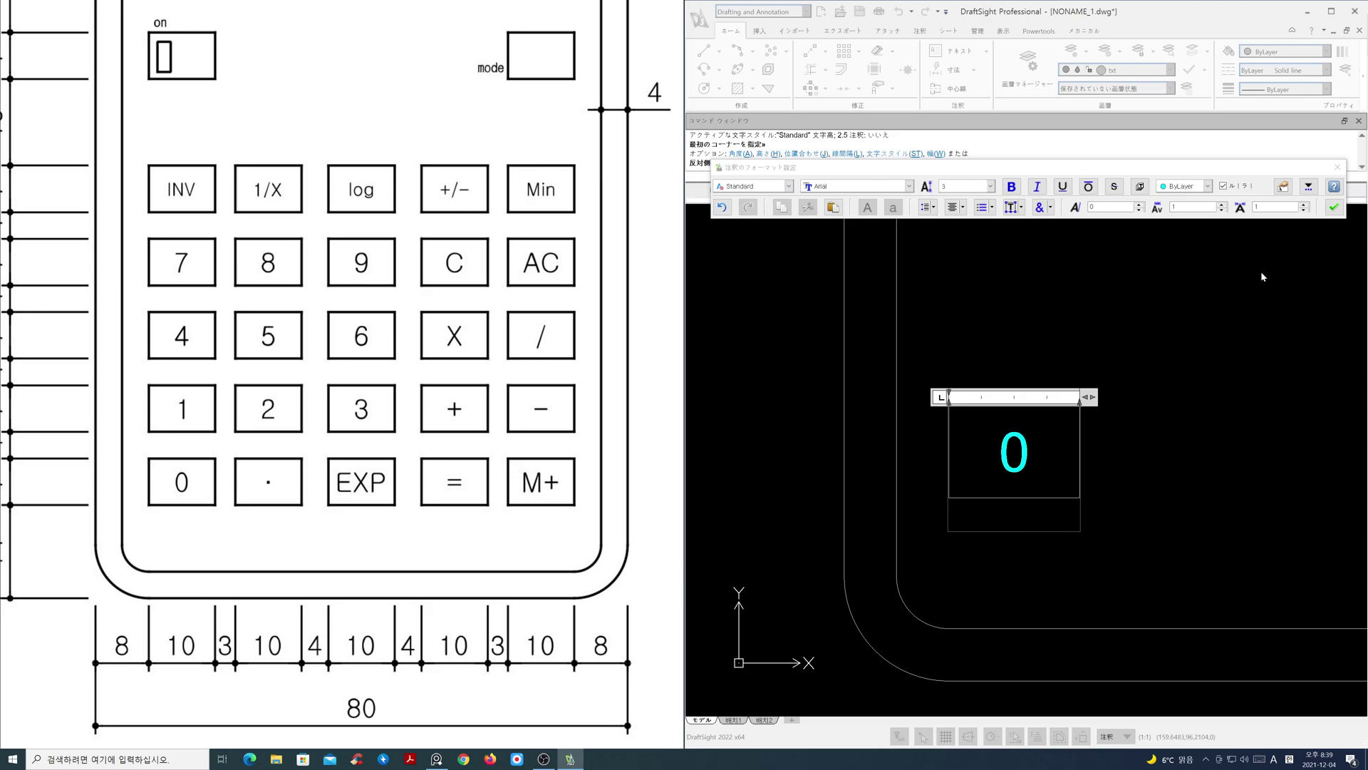
pyautogui.click(1333, 207)
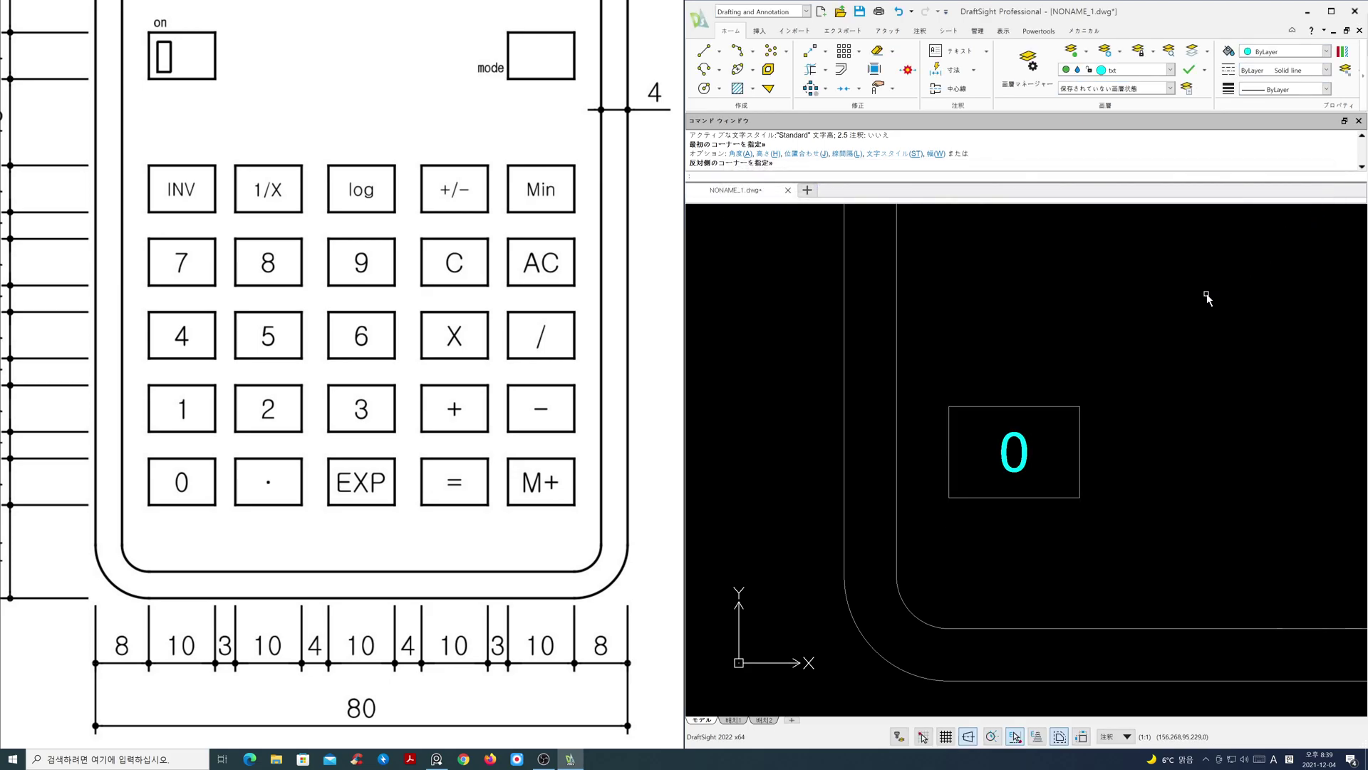
pyautogui.scroll(-3, 994, 443)
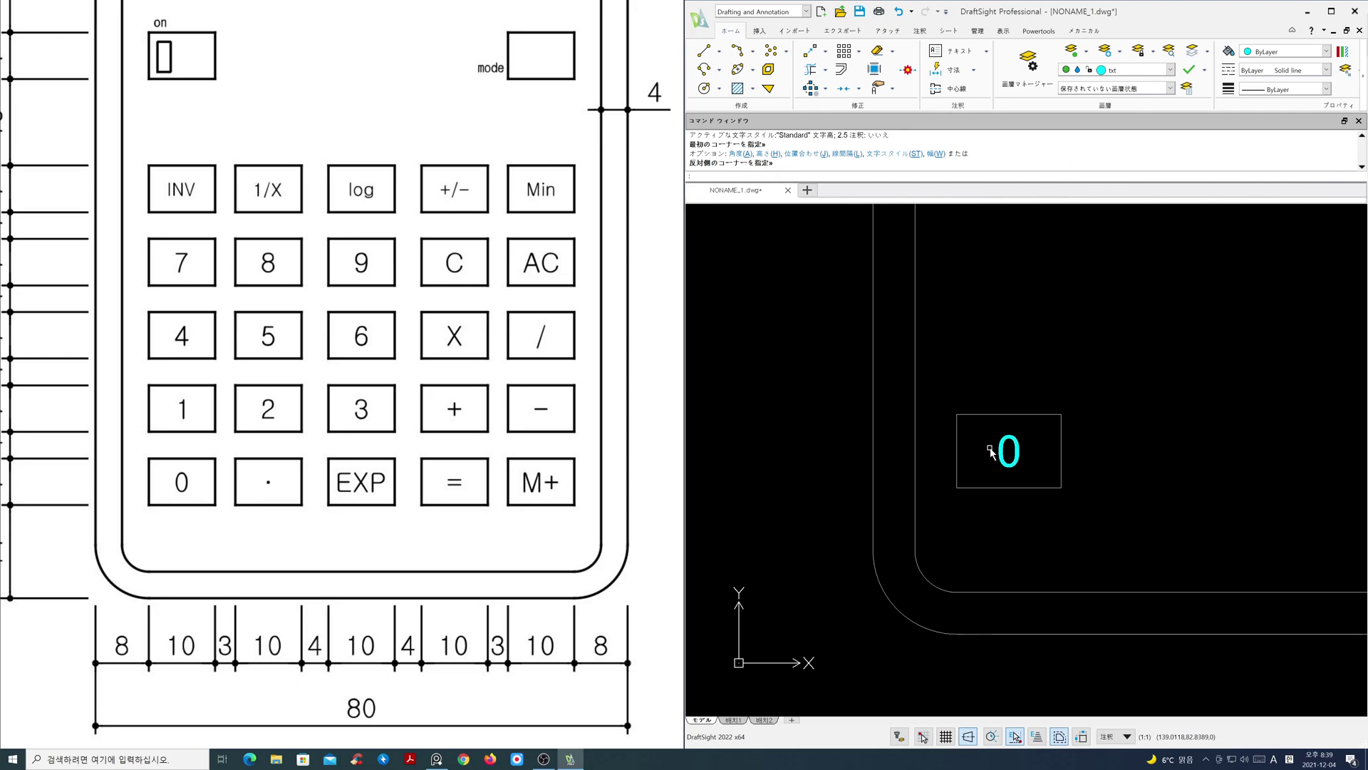
pyautogui.scroll(1, 995, 441)
pyautogui.scroll(-1, 993, 439)
pyautogui.moveTo(1046, 436); pyautogui.dragTo(963, 545, button='middle')
pyautogui.moveTo(522, 427); pyautogui.dragTo(497, 533, button='middle')
pyautogui.moveTo(991, 474)
pyautogui.mouseDown(button='middle')
pyautogui.moveTo(1023, 468)
pyautogui.moveTo(1005, 513)
pyautogui.moveTo(969, 468)
pyautogui.moveTo(971, 443)
pyautogui.mouseUp(button='middle')
pyautogui.scroll(1, 987, 502)
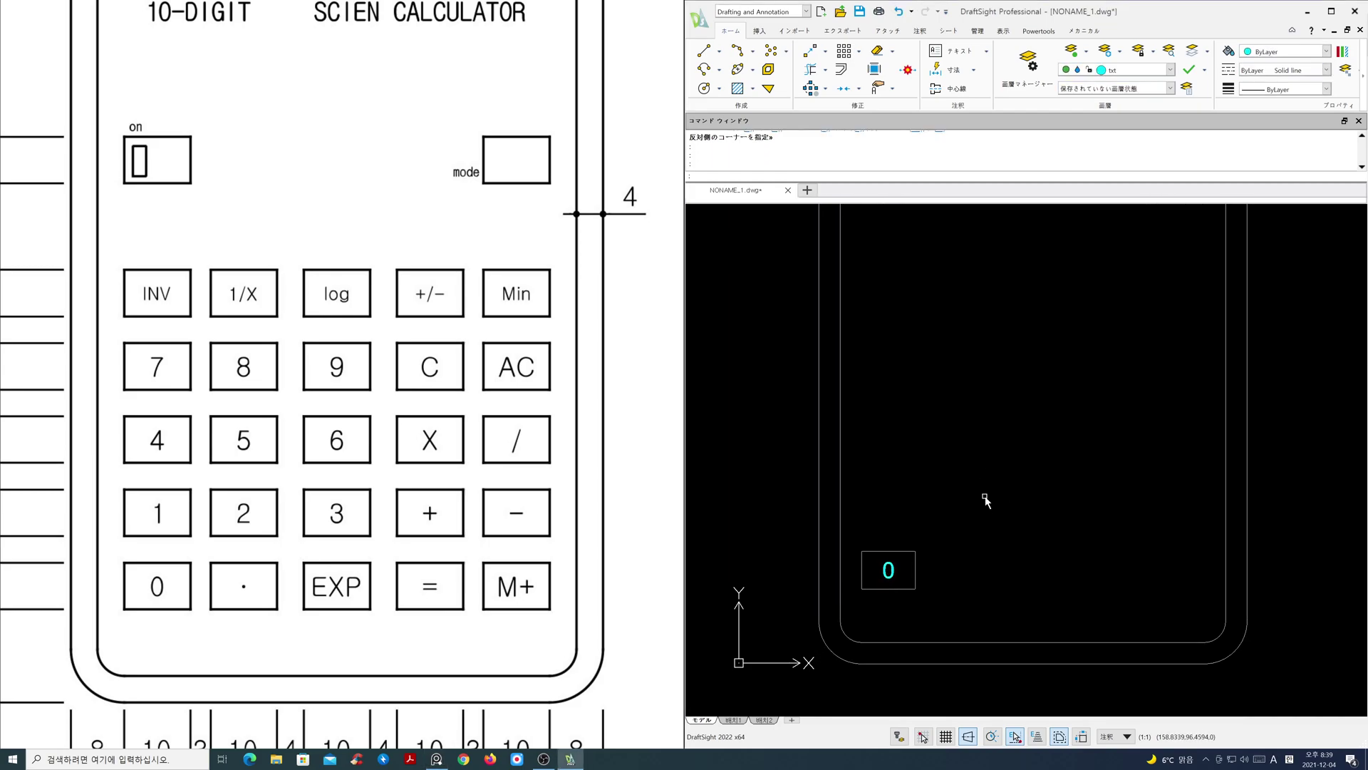
pyautogui.write('ae')
pyautogui.press('Return')
pyautogui.press('Escape')
# Step: Pattern the key rectangle and its 0 label linearly into 5 rows and 5 columns, spaced 11 vertically and 13 horizontally
pyautogui.write('ar')
pyautogui.press('Return')
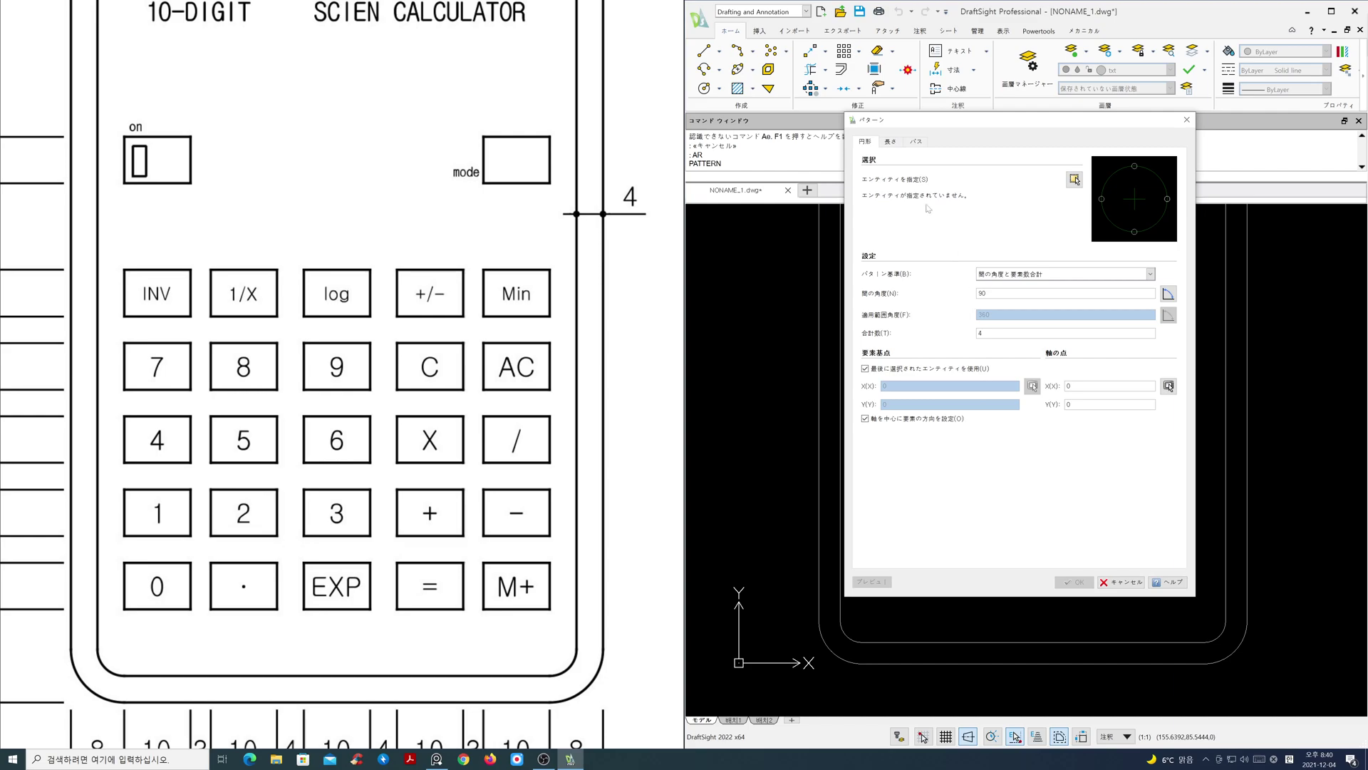
pyautogui.click(1074, 179)
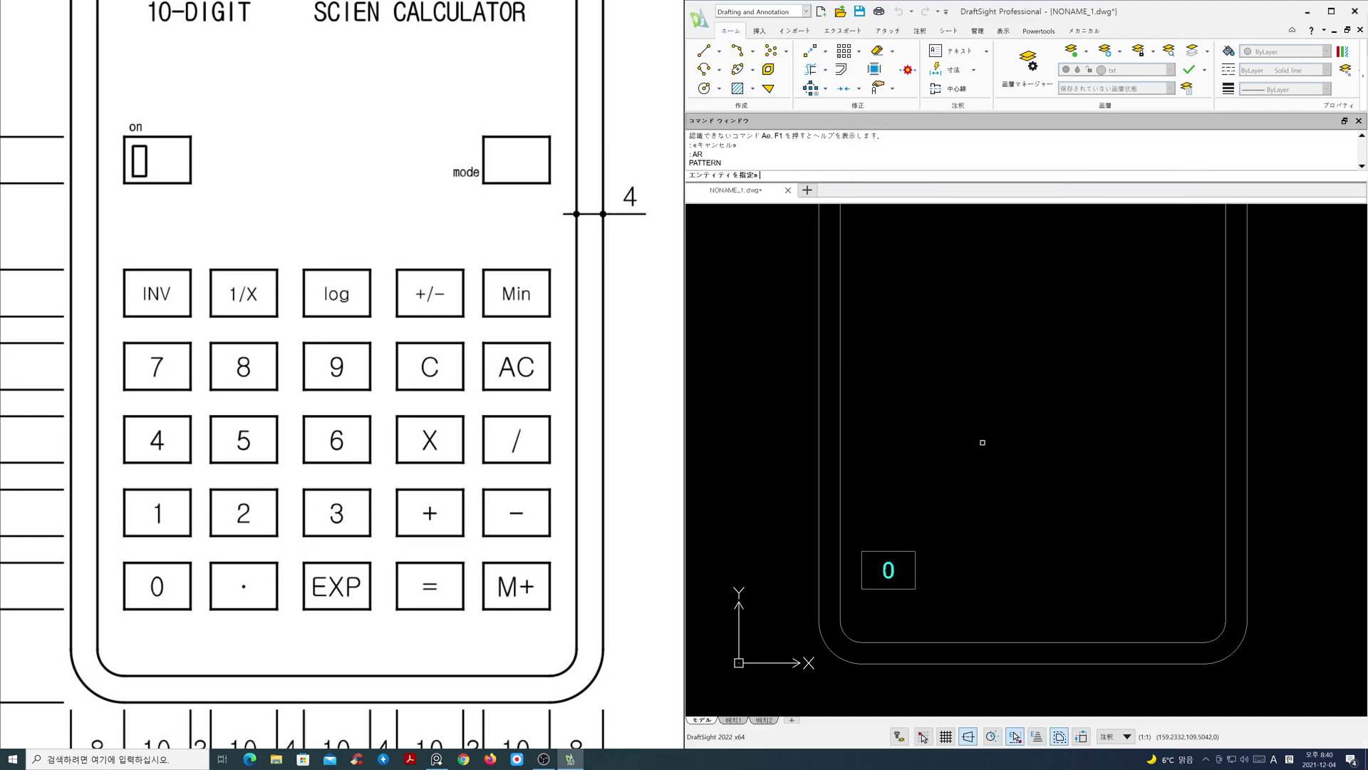
pyautogui.moveTo(945, 612); pyautogui.dragTo(859, 506)
pyautogui.press('Return')
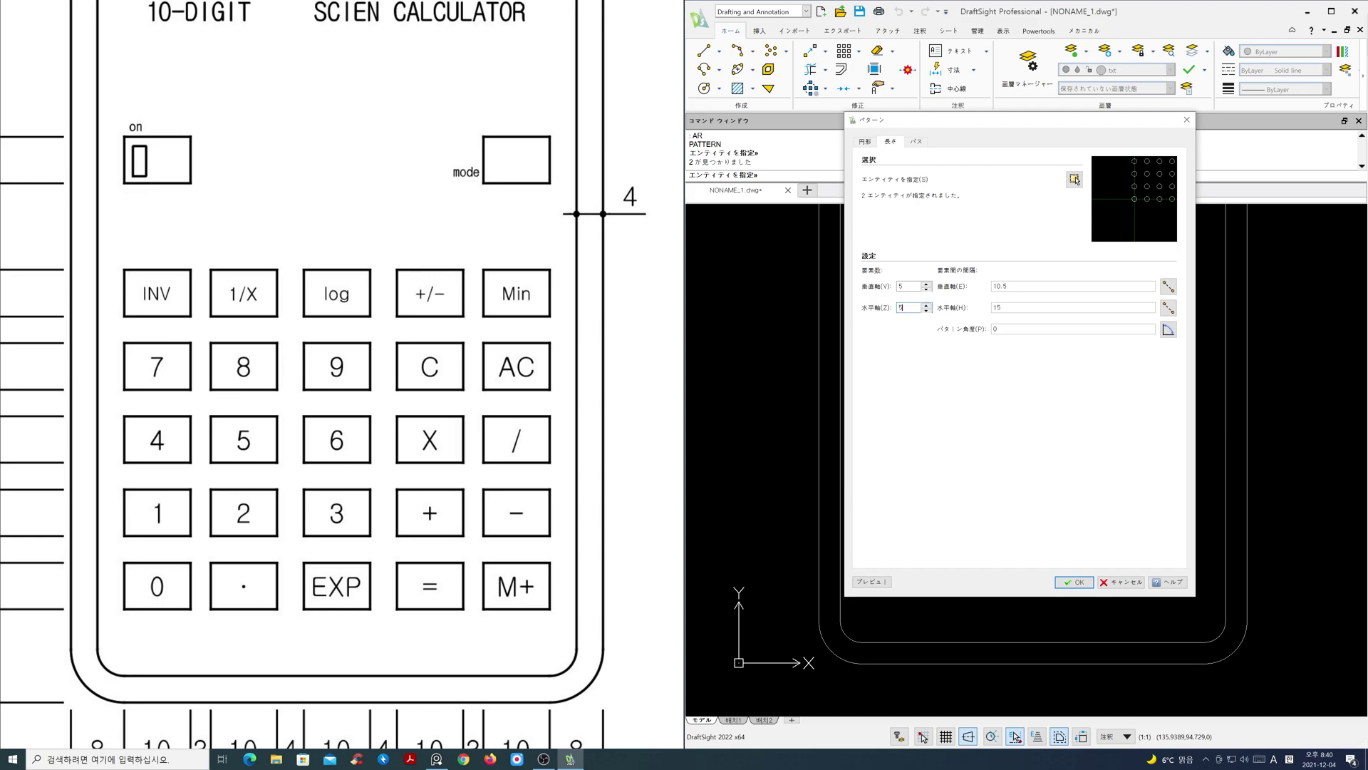
pyautogui.click(538, 433)
pyautogui.scroll(-3, 537, 432)
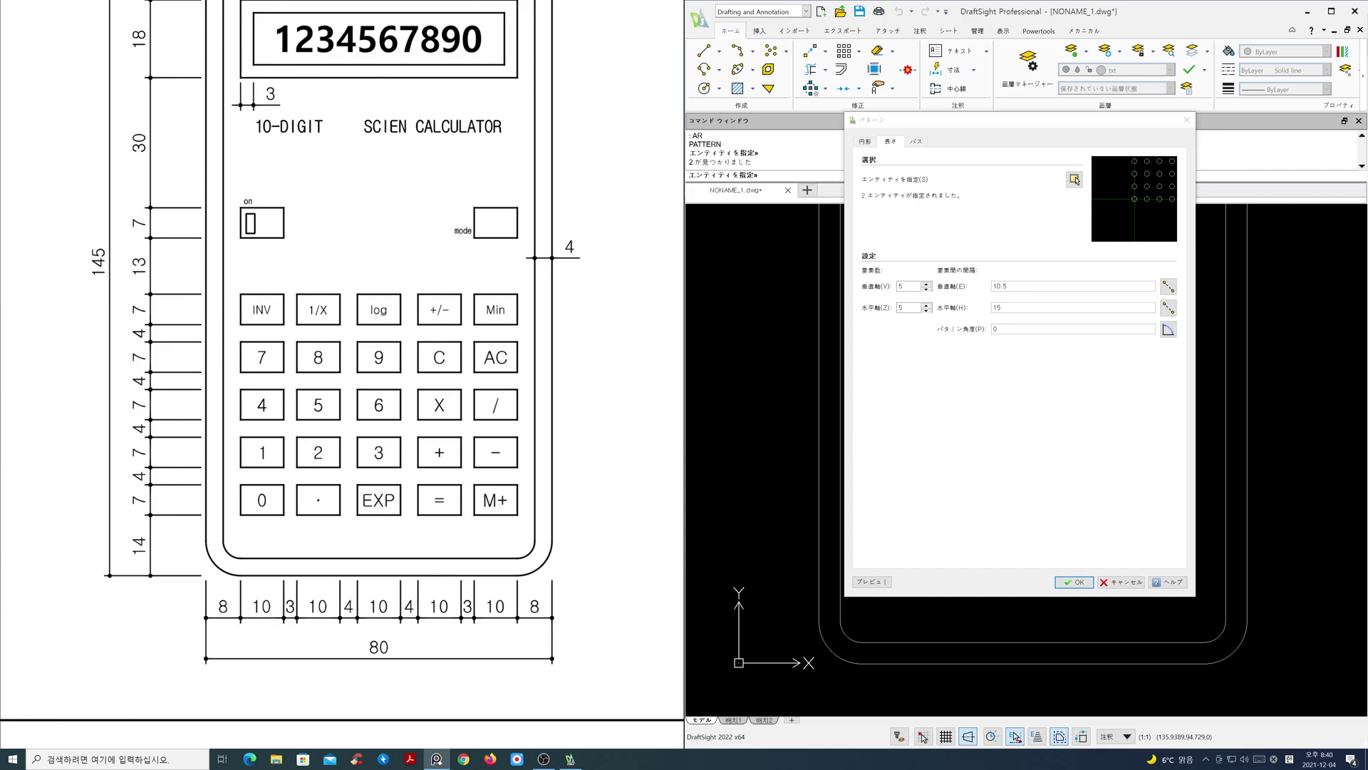
pyautogui.hotkey('alt', 'Tab')
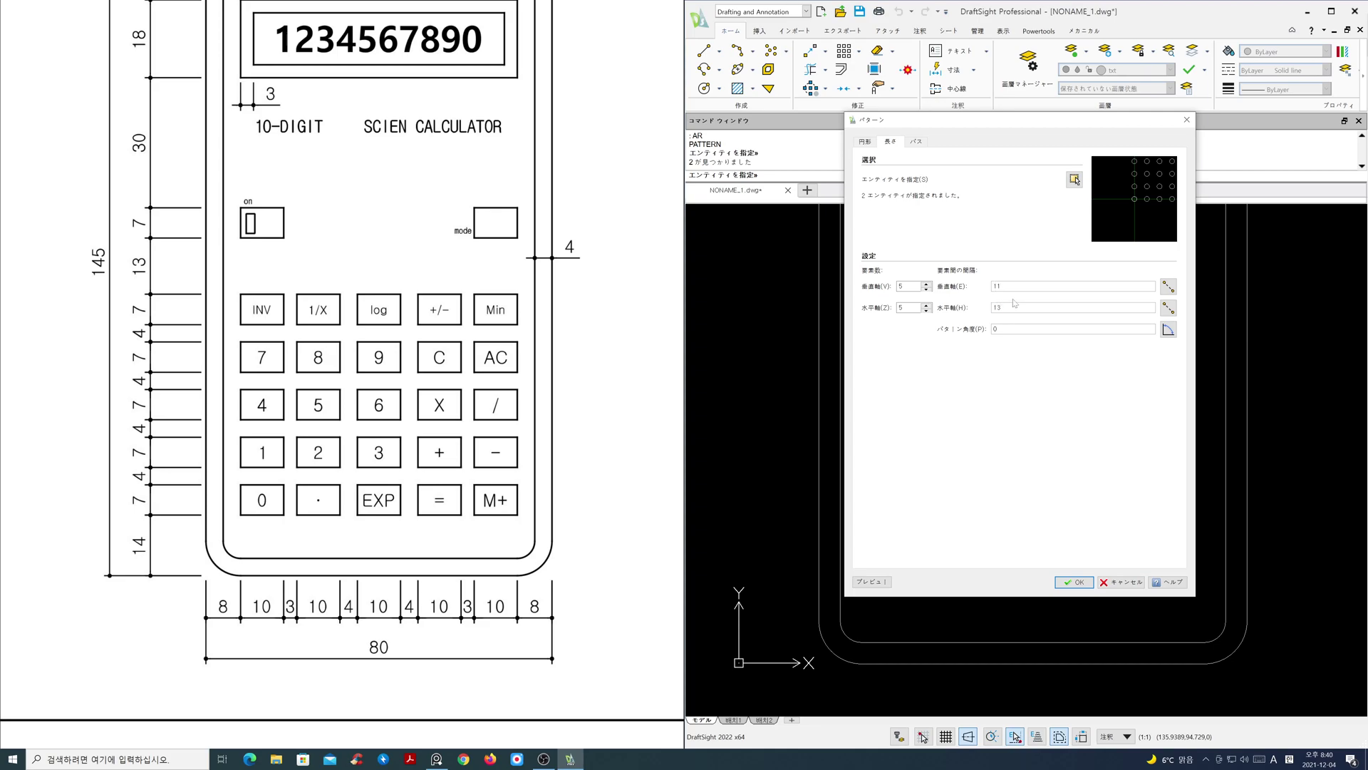
pyautogui.press('Return')
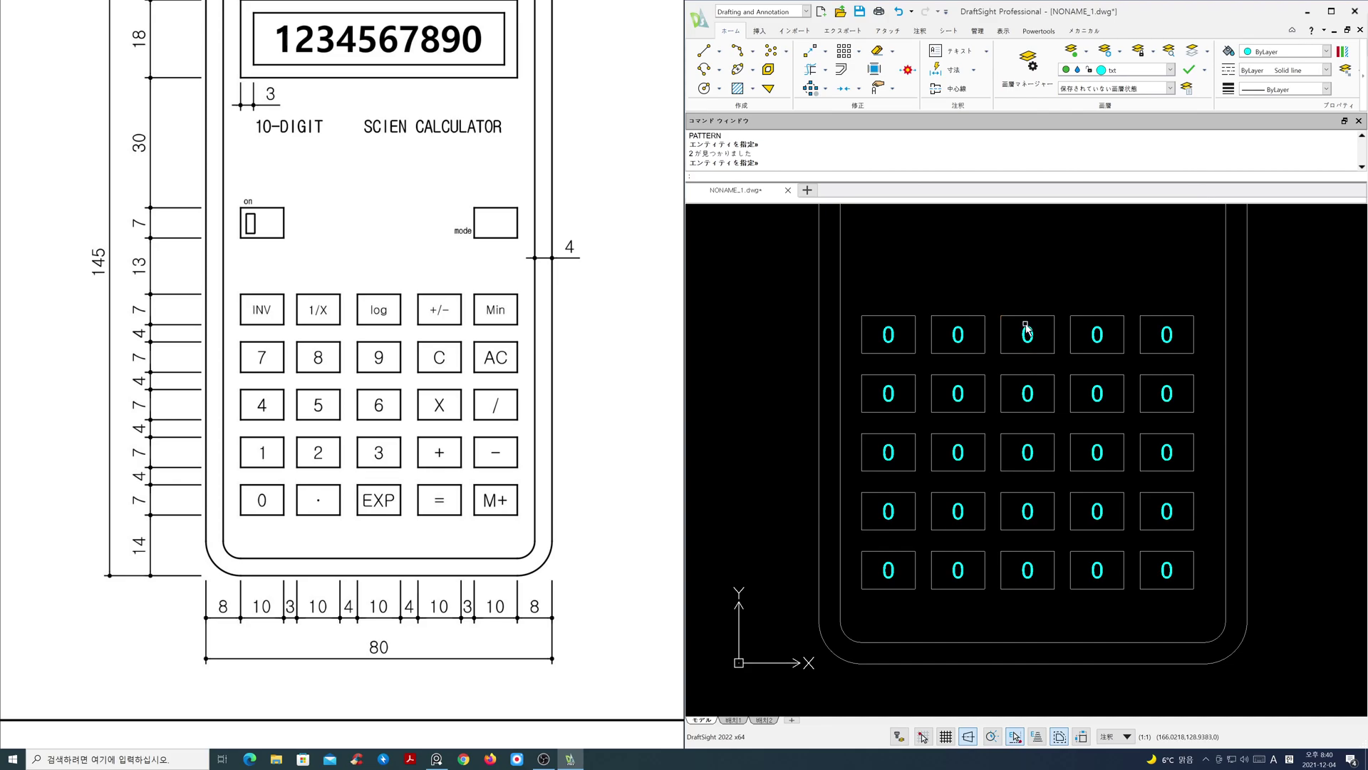
# Step: Move the third, fourth and fifth key columns 1 unit to the right
pyautogui.moveTo(1166, 568); pyautogui.dragTo(1148, 501, button='middle')
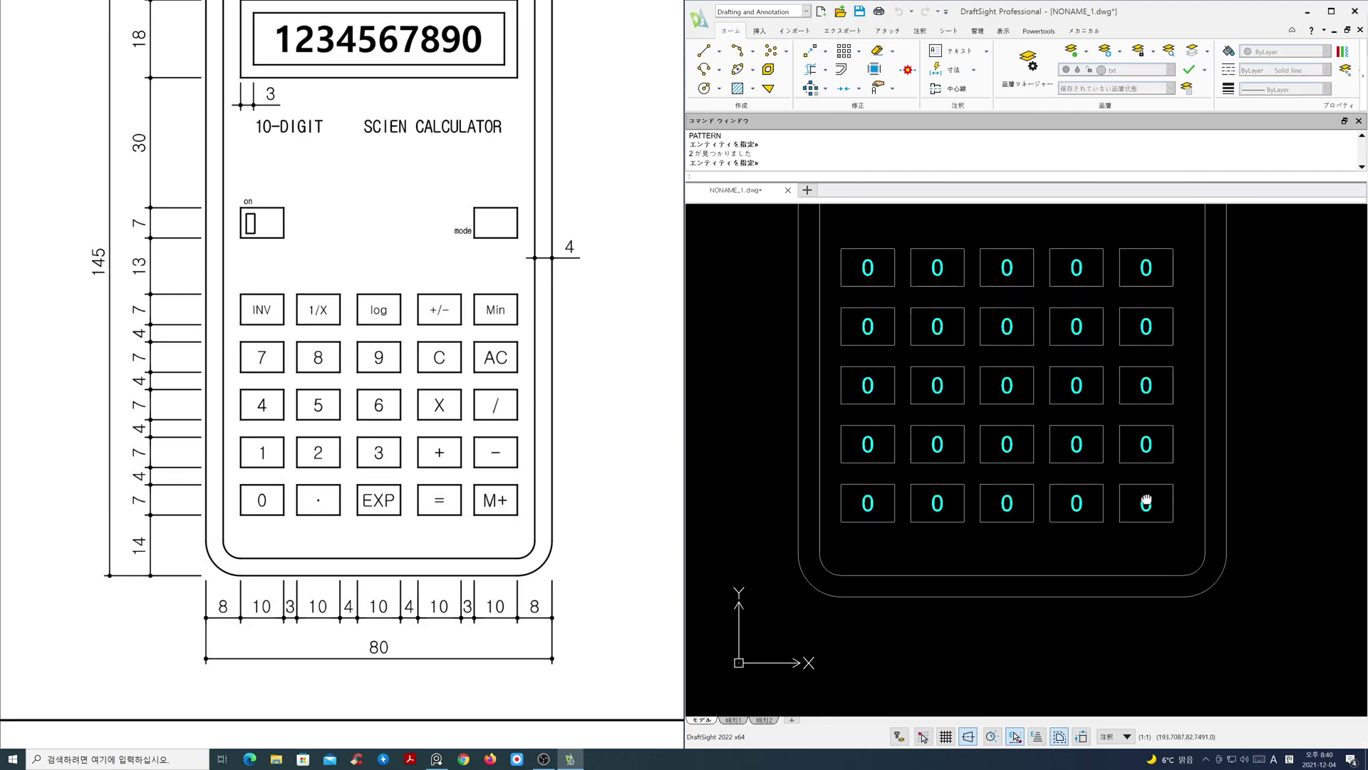
pyautogui.press('Escape')
pyautogui.write('m')
pyautogui.press('Return')
pyautogui.click(1192, 535)
pyautogui.click(964, 216)
pyautogui.press('Return')
pyautogui.click(972, 657)
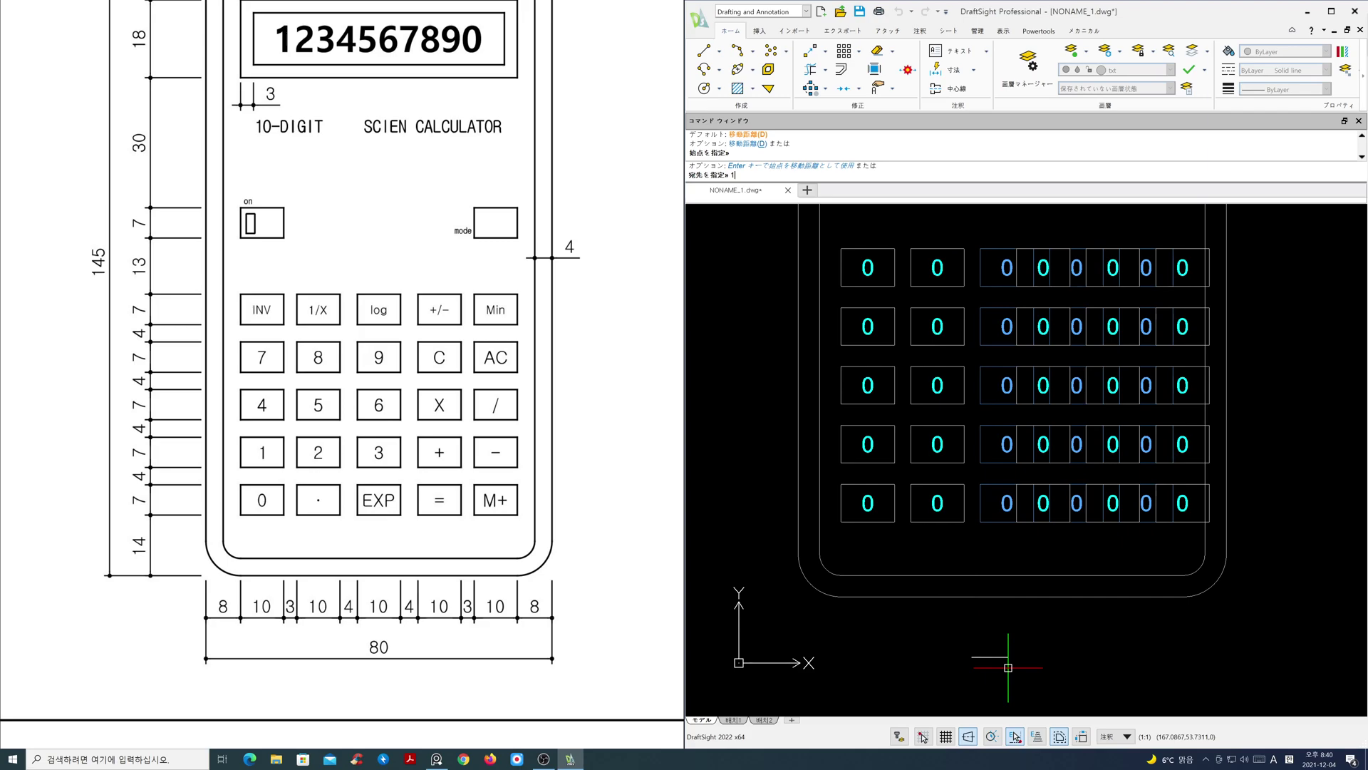
pyautogui.write('1')
pyautogui.press('Return')
# Step: Move the fourth and fifth key columns 1 unit to the right
pyautogui.press('Return')
pyautogui.click(1192, 540)
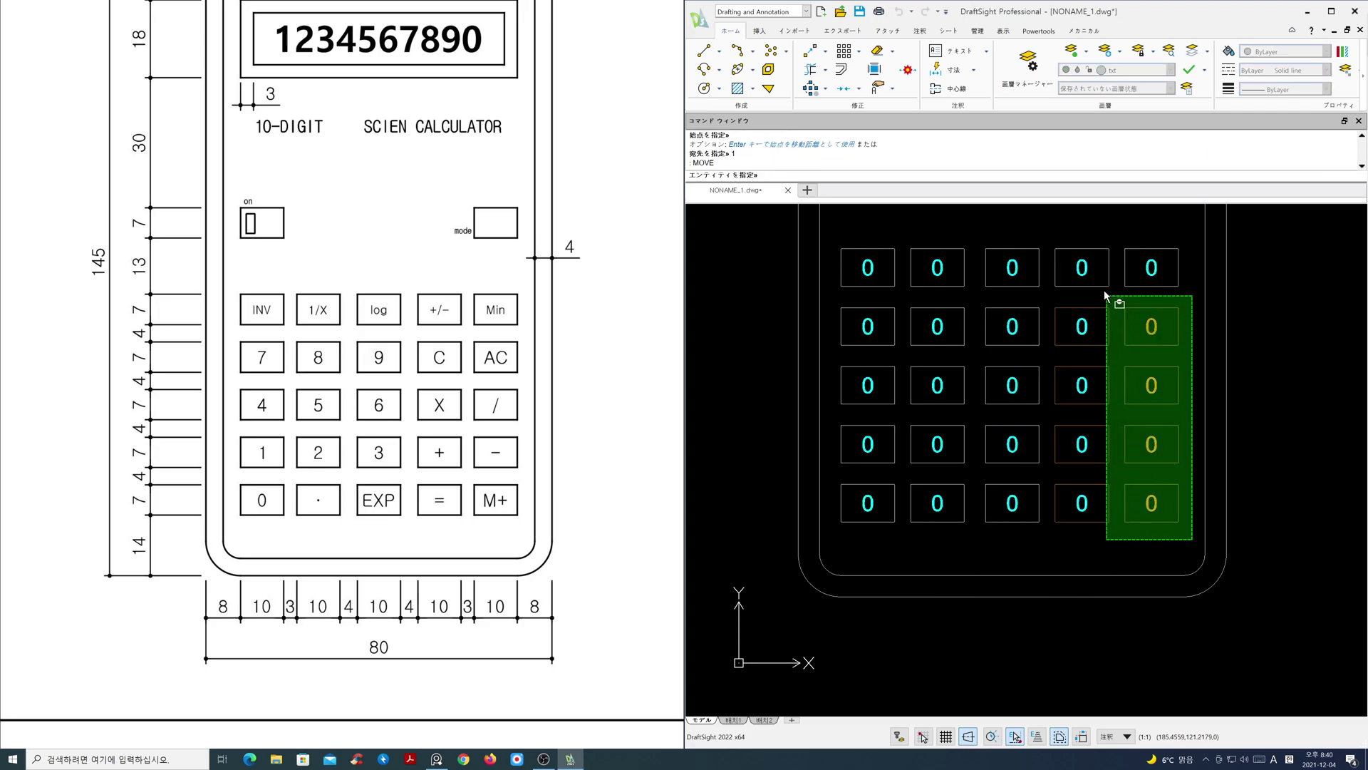
pyautogui.click(1042, 223)
pyautogui.press('Return')
pyautogui.click(1043, 672)
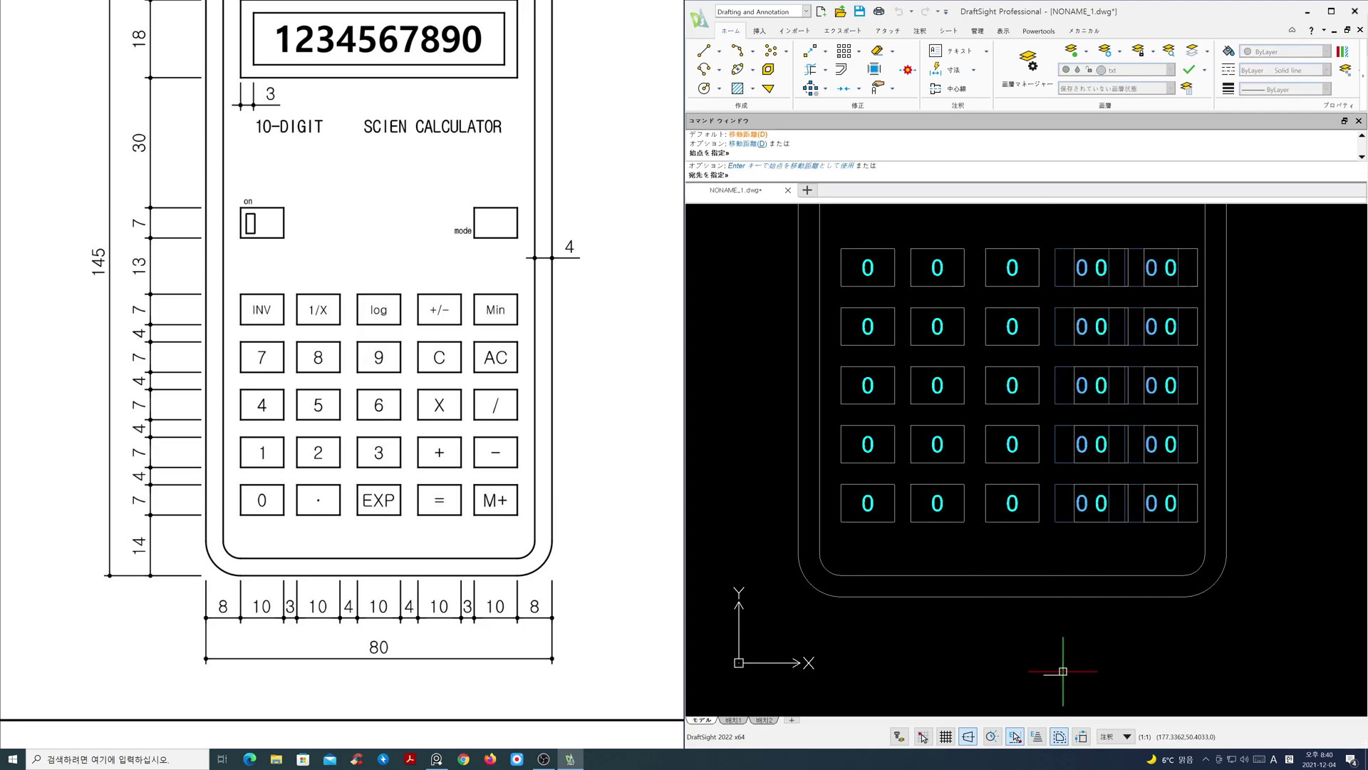
pyautogui.press('Return')
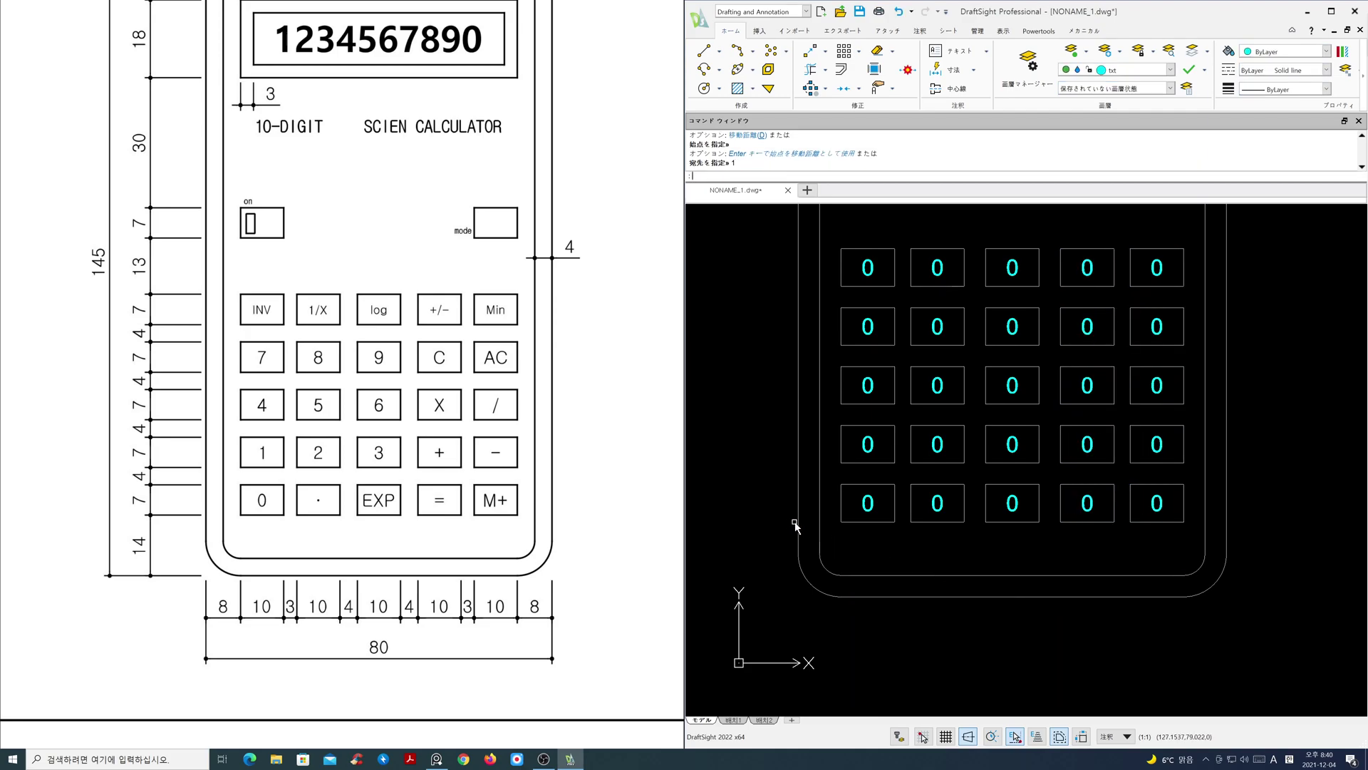
# Step: Change the labels of the second and third keys in the bottom row to "." and "EXP"
pyautogui.doubleClick(935, 504)
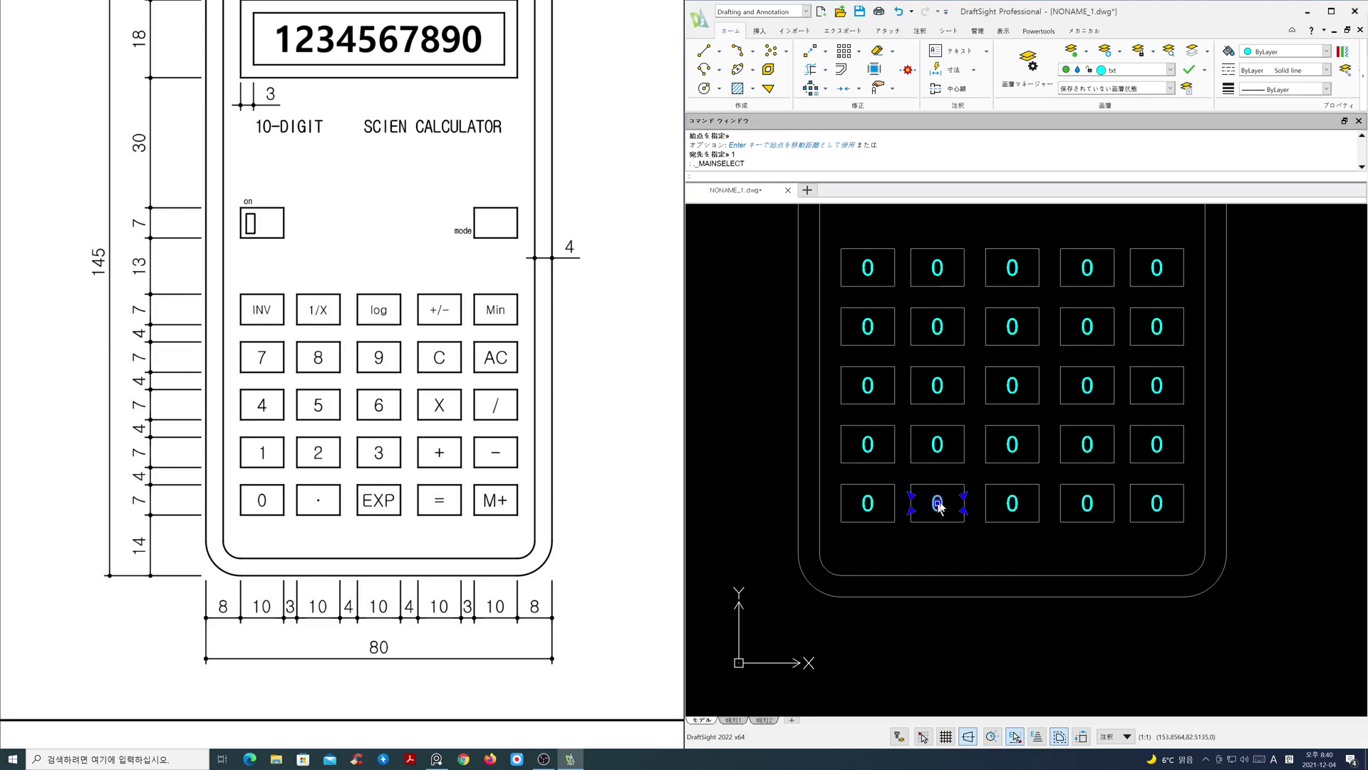
pyautogui.write('.')
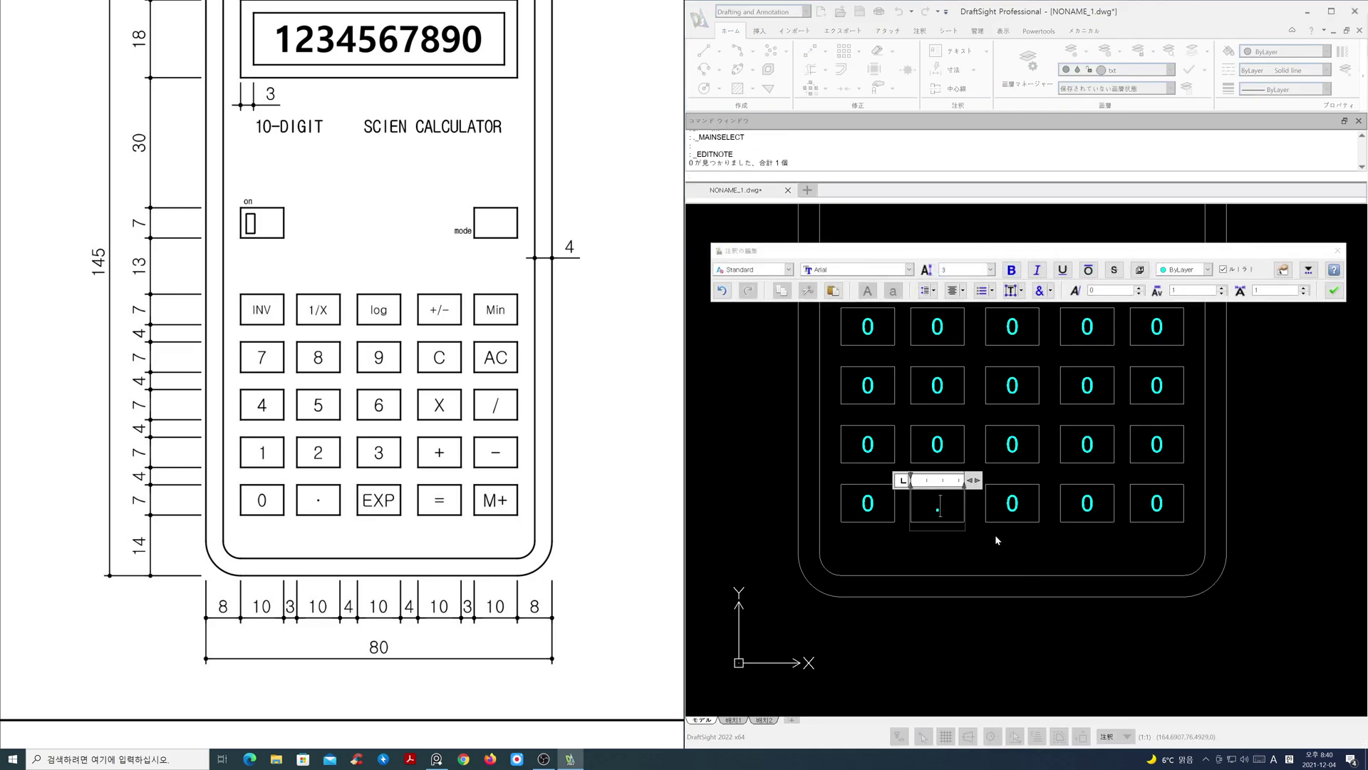
pyautogui.click(1009, 504)
pyautogui.click(1013, 508)
pyautogui.doubleClick(1014, 508)
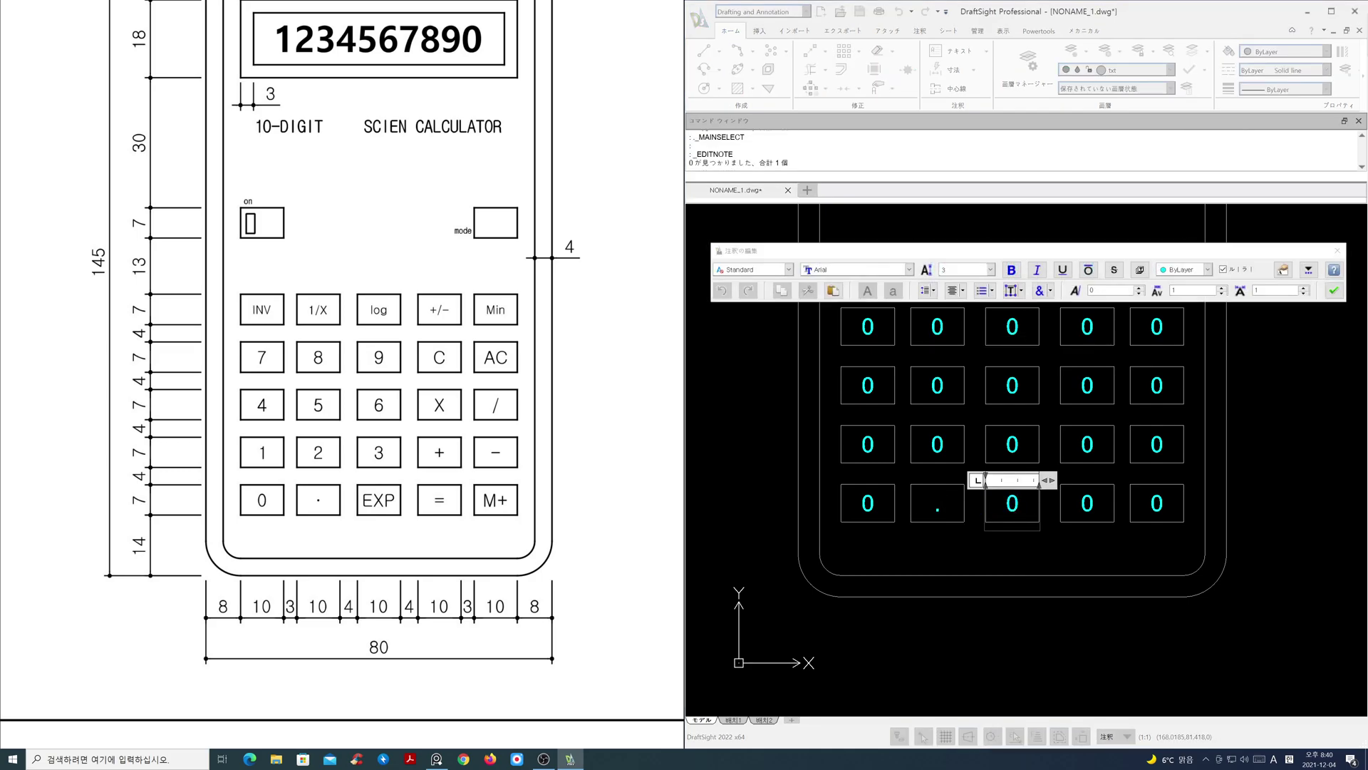
pyautogui.write('EXP')
pyautogui.click(1056, 558)
# Step: Change the labels of the fourth and fifth keys in the bottom row to "=" and "M+"
pyautogui.click(1086, 507)
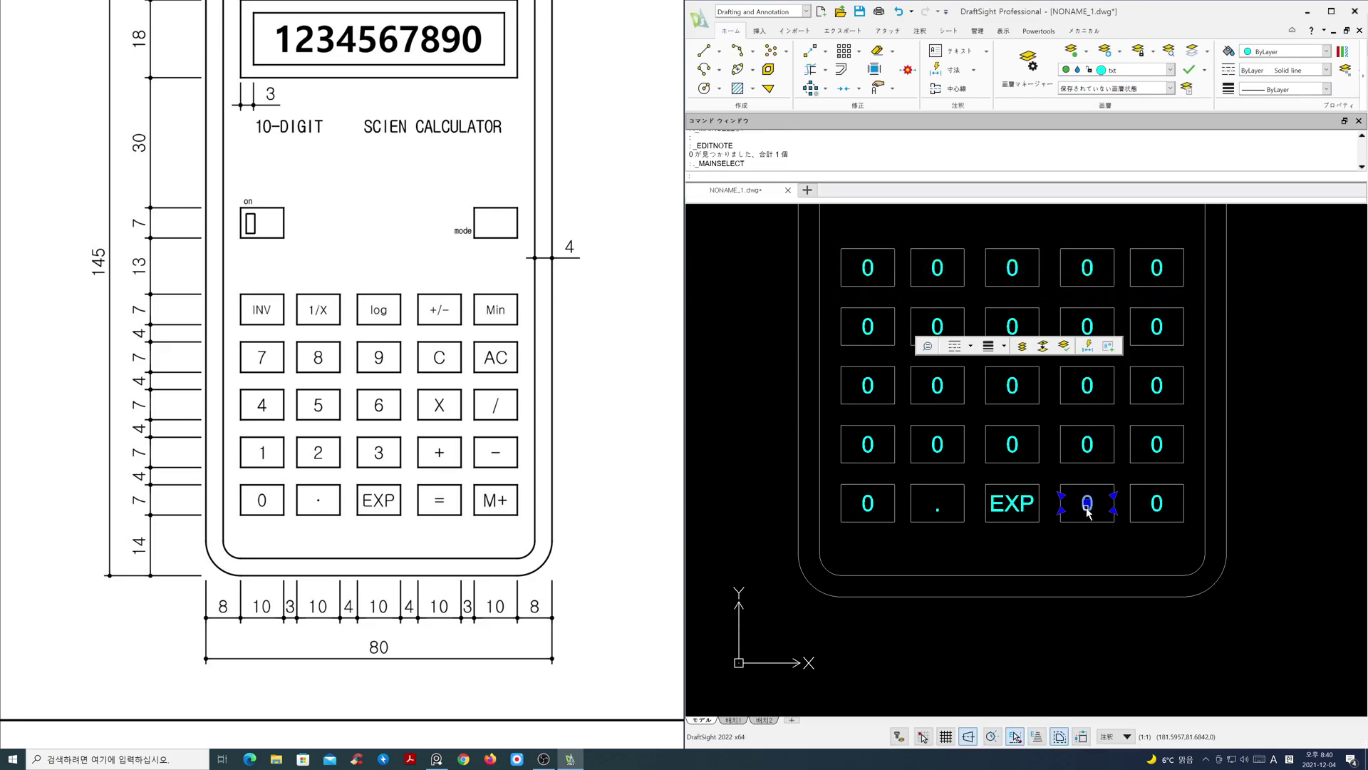
pyautogui.doubleClick(1087, 508)
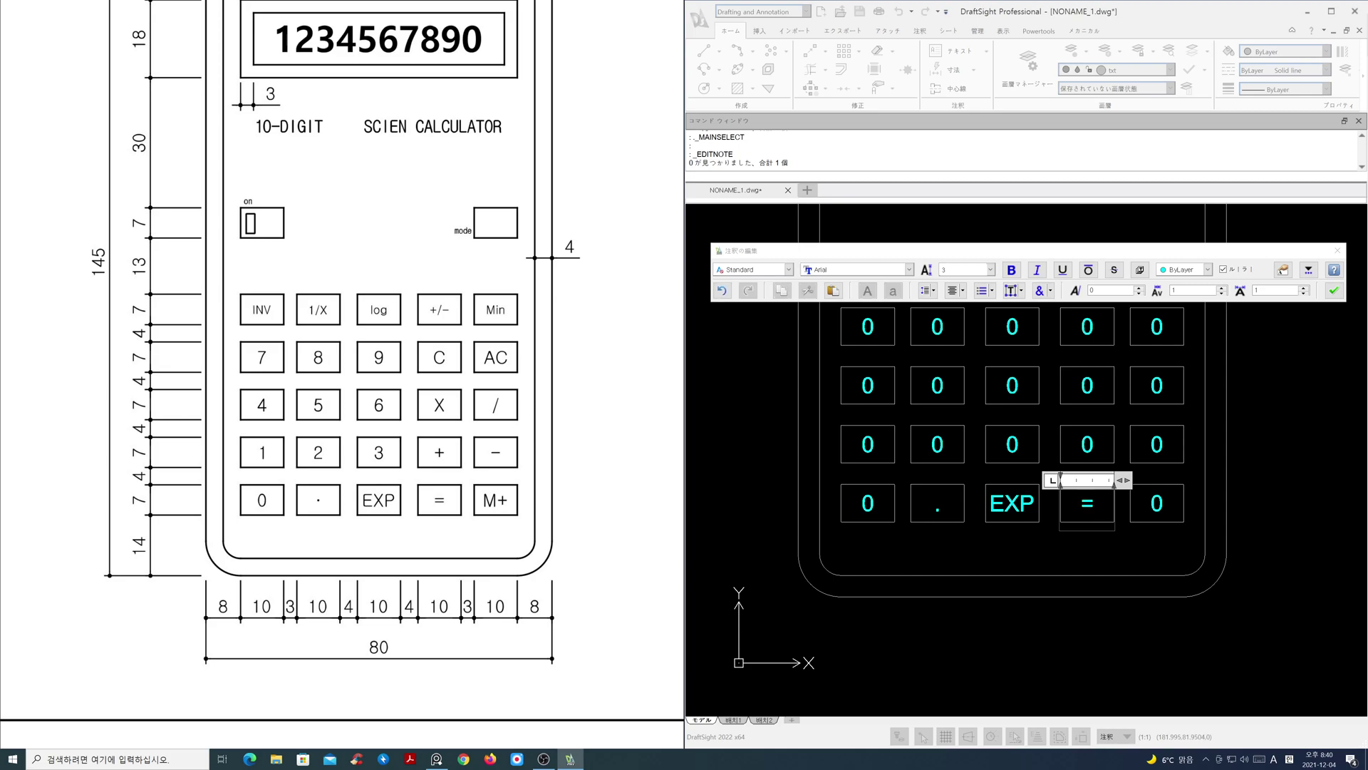
pyautogui.write('=')
pyautogui.click(1122, 535)
pyautogui.click(1153, 503)
pyautogui.doubleClick(1152, 503)
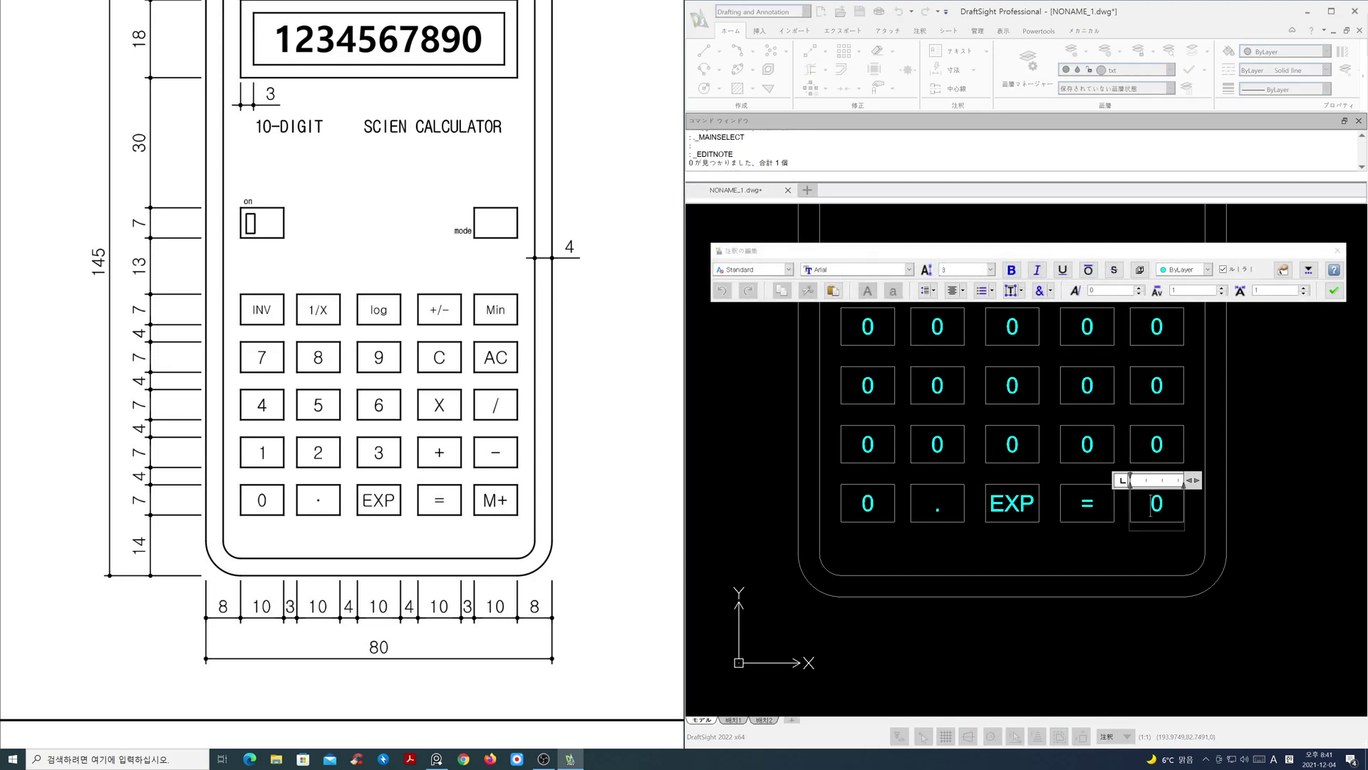
pyautogui.write('M+')
pyautogui.click(1173, 464)
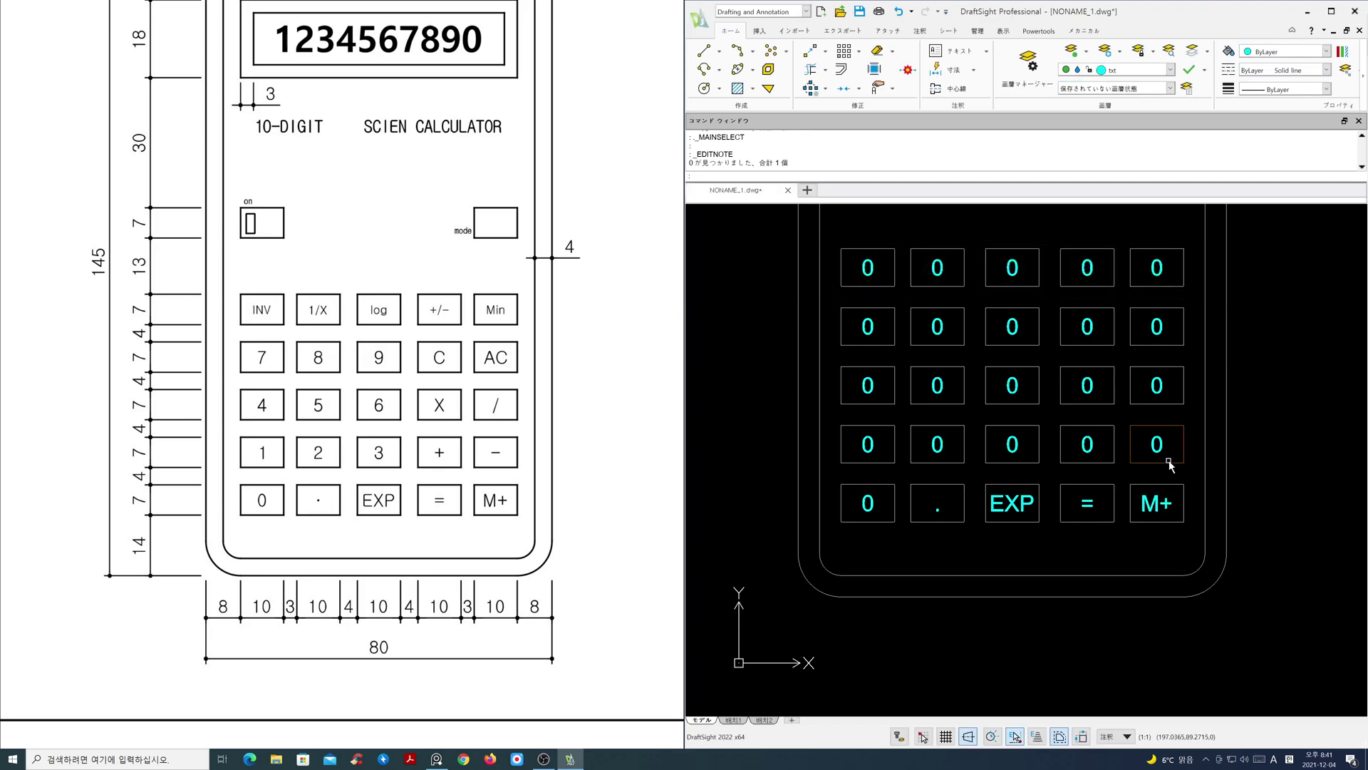
# Step: Relabel the fifth key in the second row from the bottom as "-" and the fourth as "+"
pyautogui.doubleClick(1161, 446)
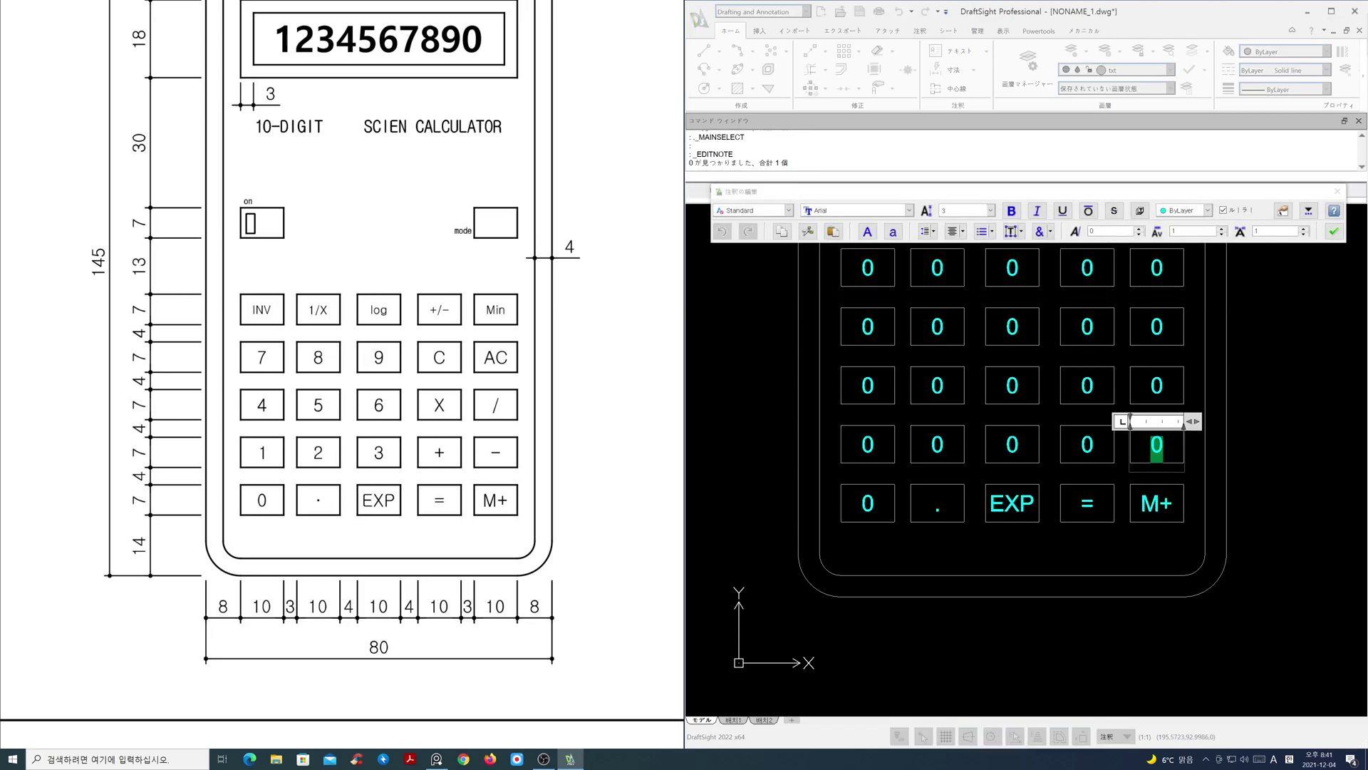
pyautogui.write('-')
pyautogui.click(1098, 469)
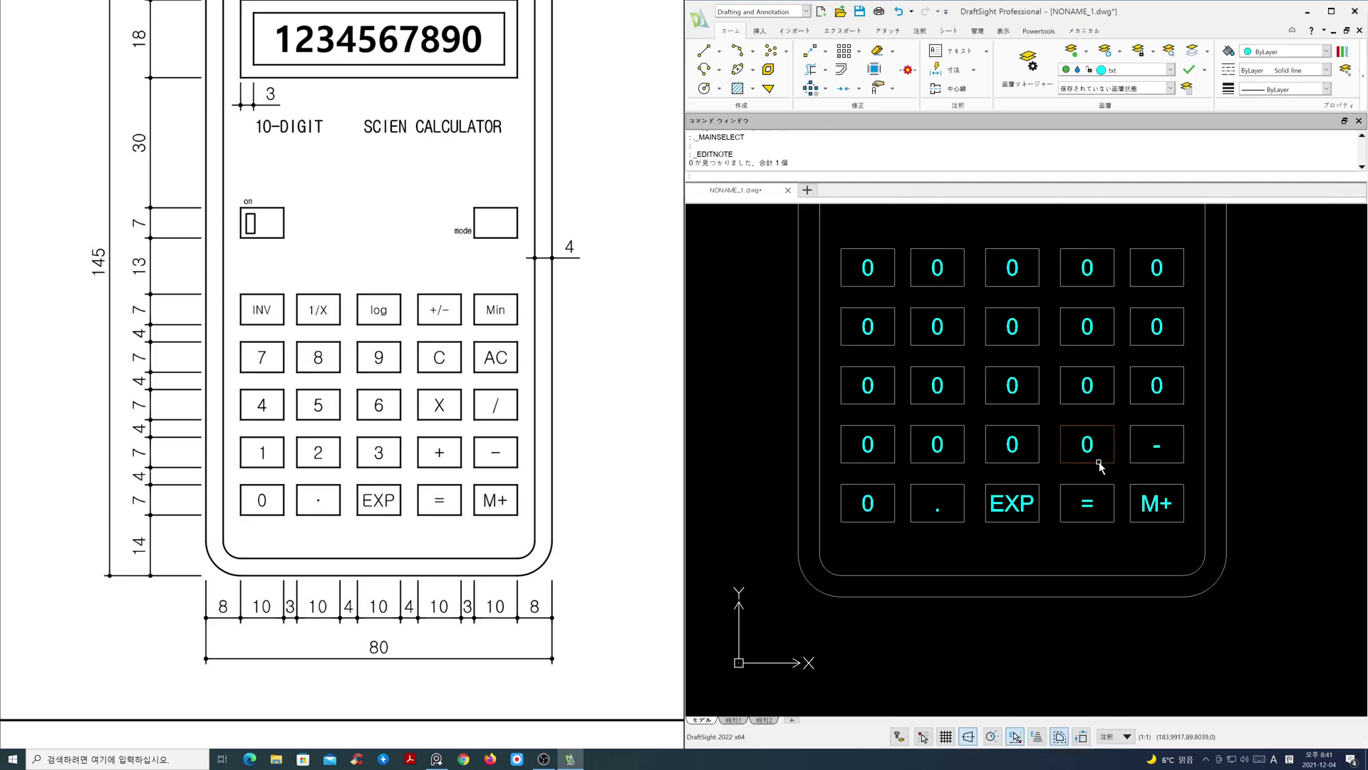
pyautogui.doubleClick(1088, 446)
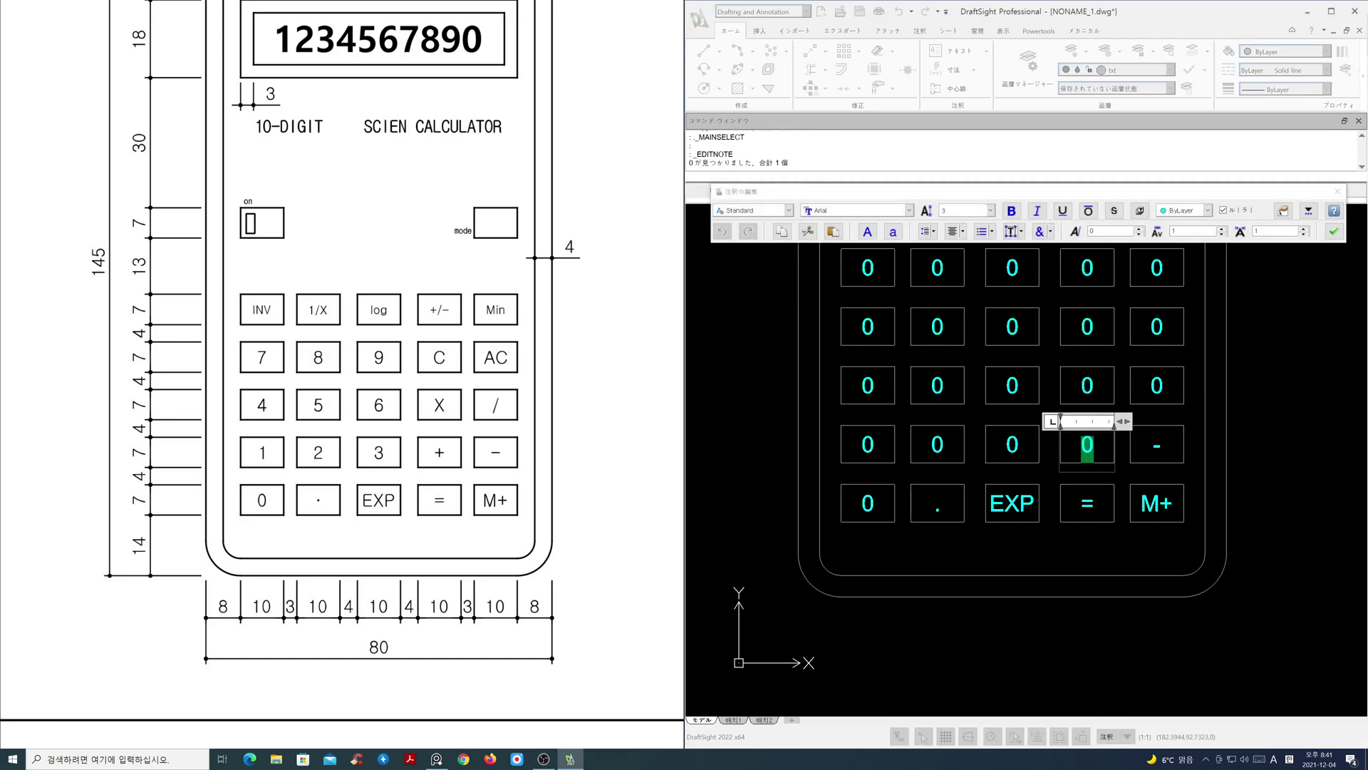
pyautogui.write('+')
pyautogui.click(1012, 449)
# Step: Relabel the first three keys in the second row from the bottom as 1, 2 and 3, working from right to left
pyautogui.doubleClick(1012, 444)
pyautogui.write('3')
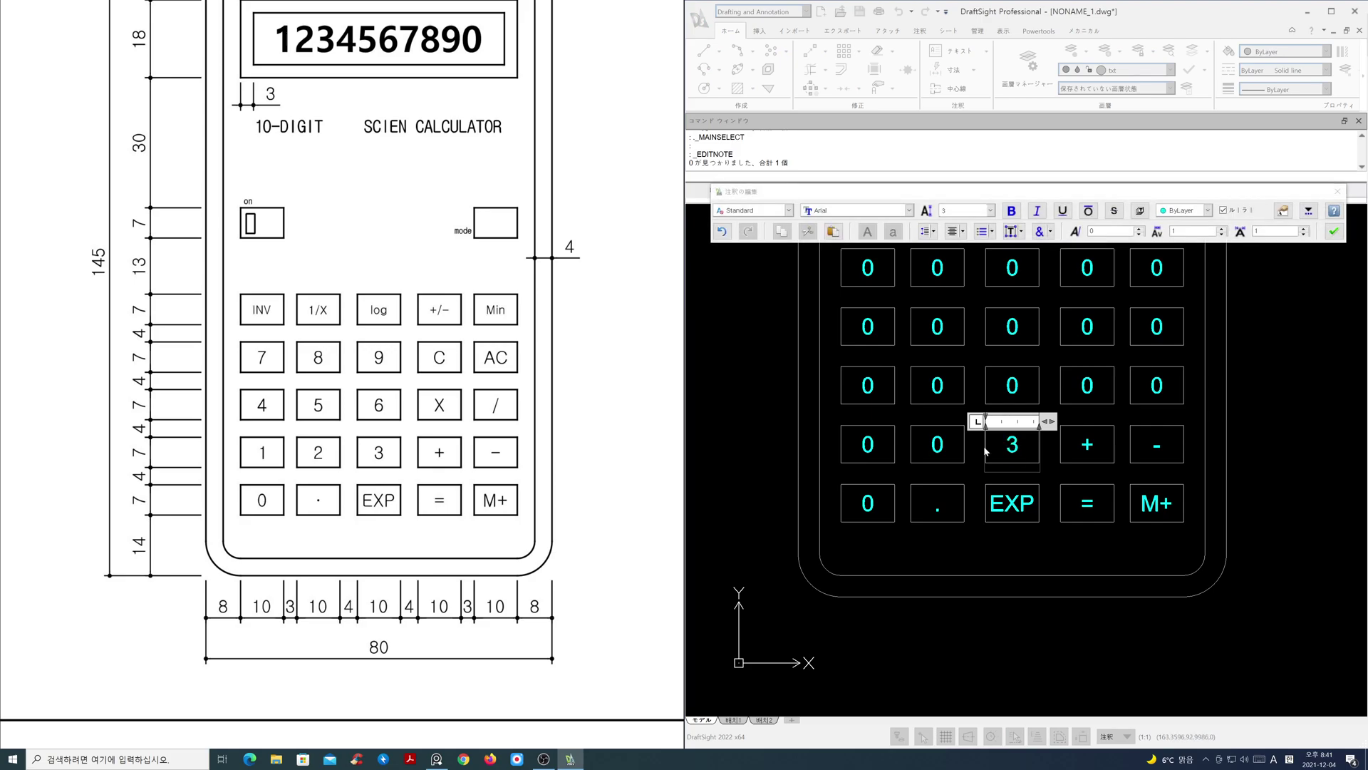
pyautogui.click(952, 458)
pyautogui.doubleClick(940, 444)
pyautogui.write('3')
pyautogui.doubleClick(940, 443)
pyautogui.write('2')
pyautogui.click(870, 456)
pyautogui.doubleClick(869, 456)
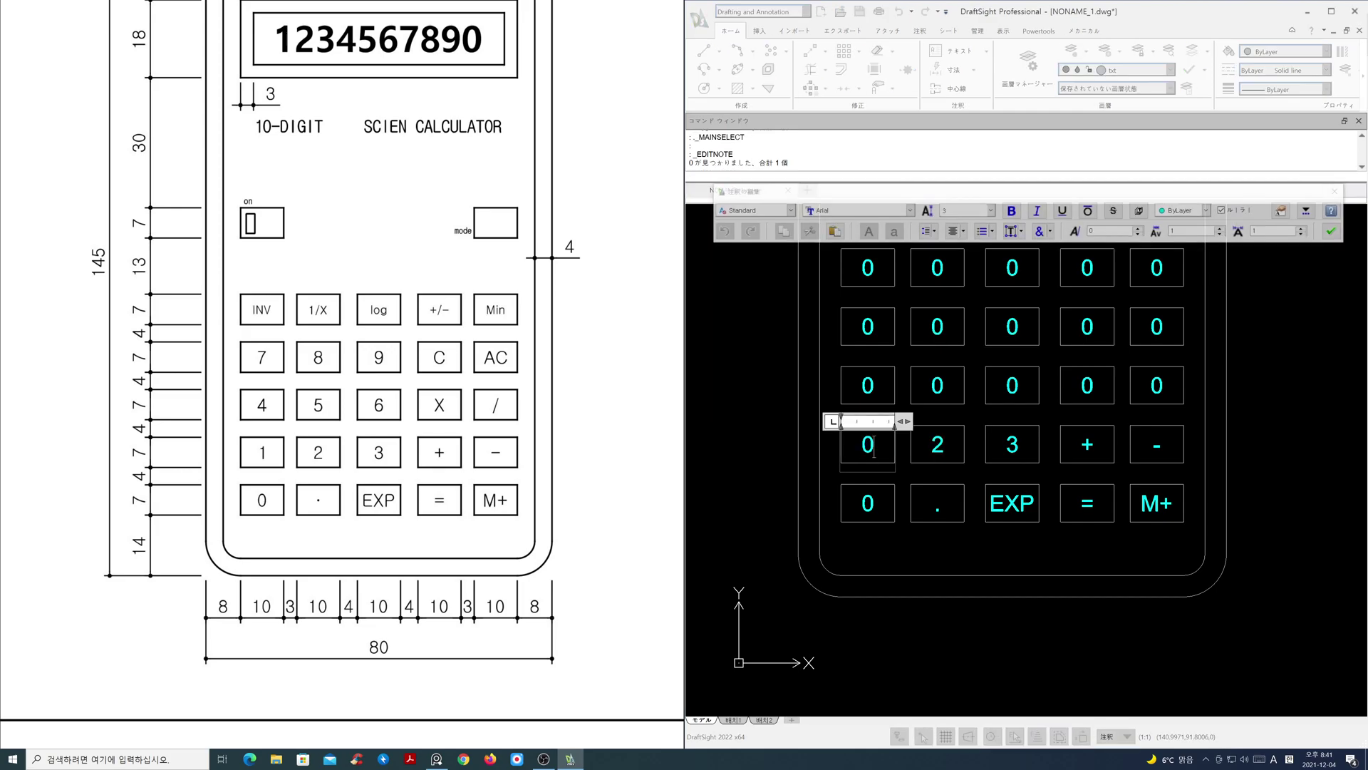
pyautogui.write('1')
pyautogui.click(871, 402)
# Step: Change the labels of the first three keys in the middle row to 4, 5 and 6
pyautogui.doubleClick(869, 389)
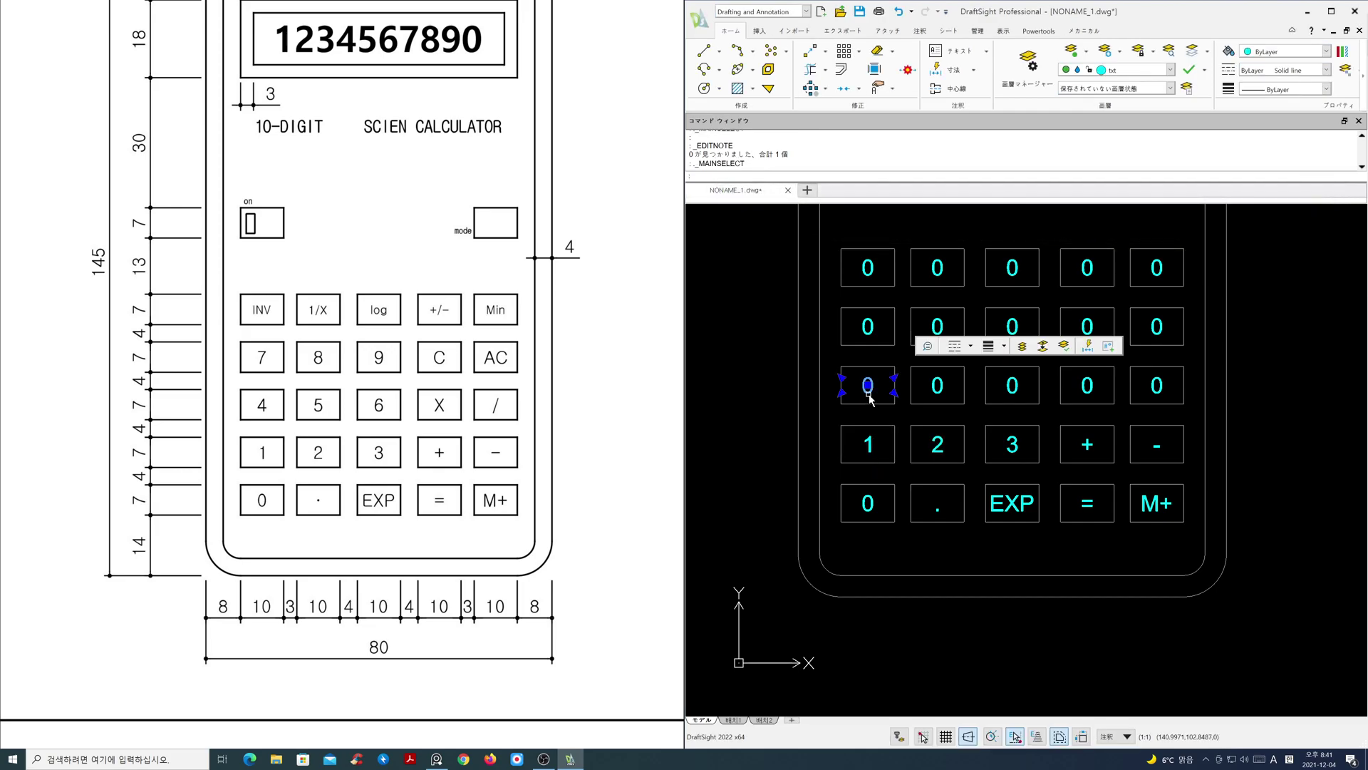
pyautogui.write('4')
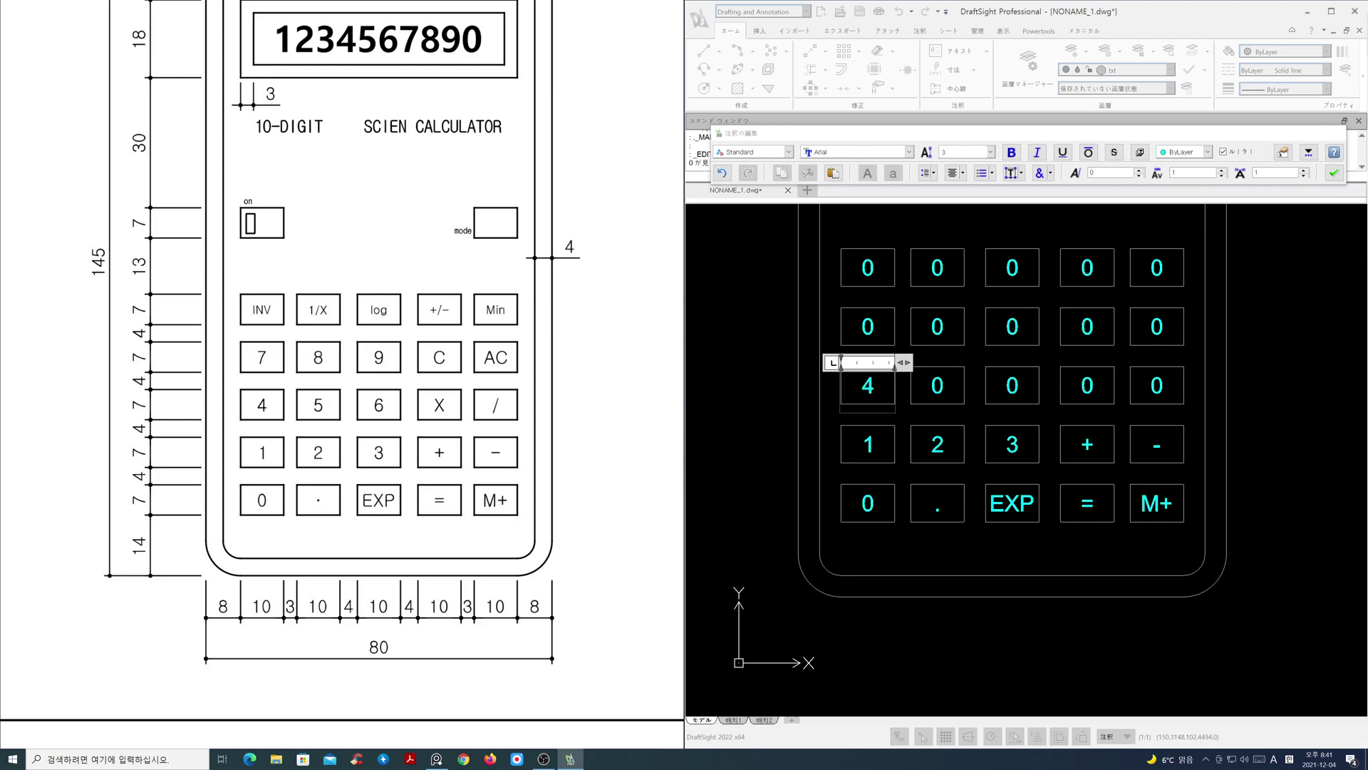
pyautogui.click(938, 388)
pyautogui.doubleClick(937, 388)
pyautogui.write('5')
pyautogui.click(1010, 388)
pyautogui.doubleClick(1011, 388)
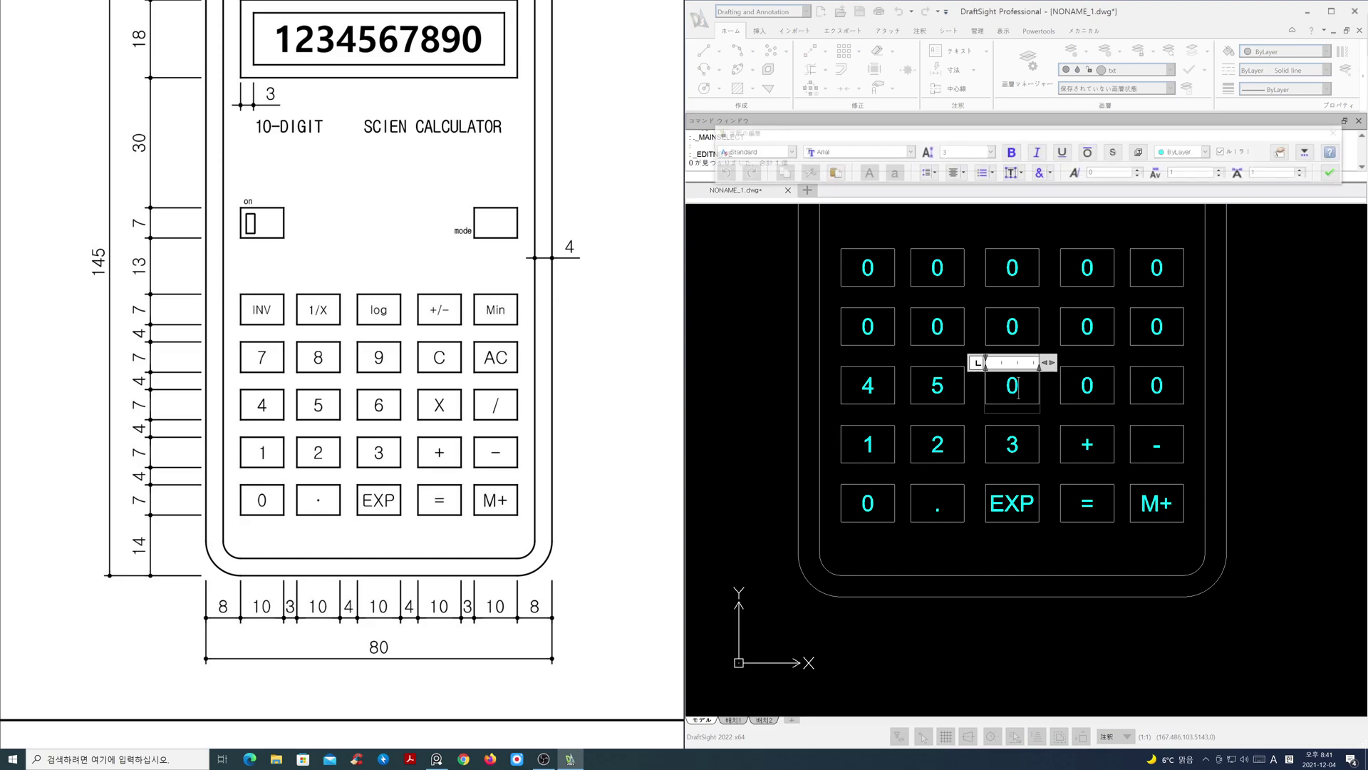
pyautogui.write('6')
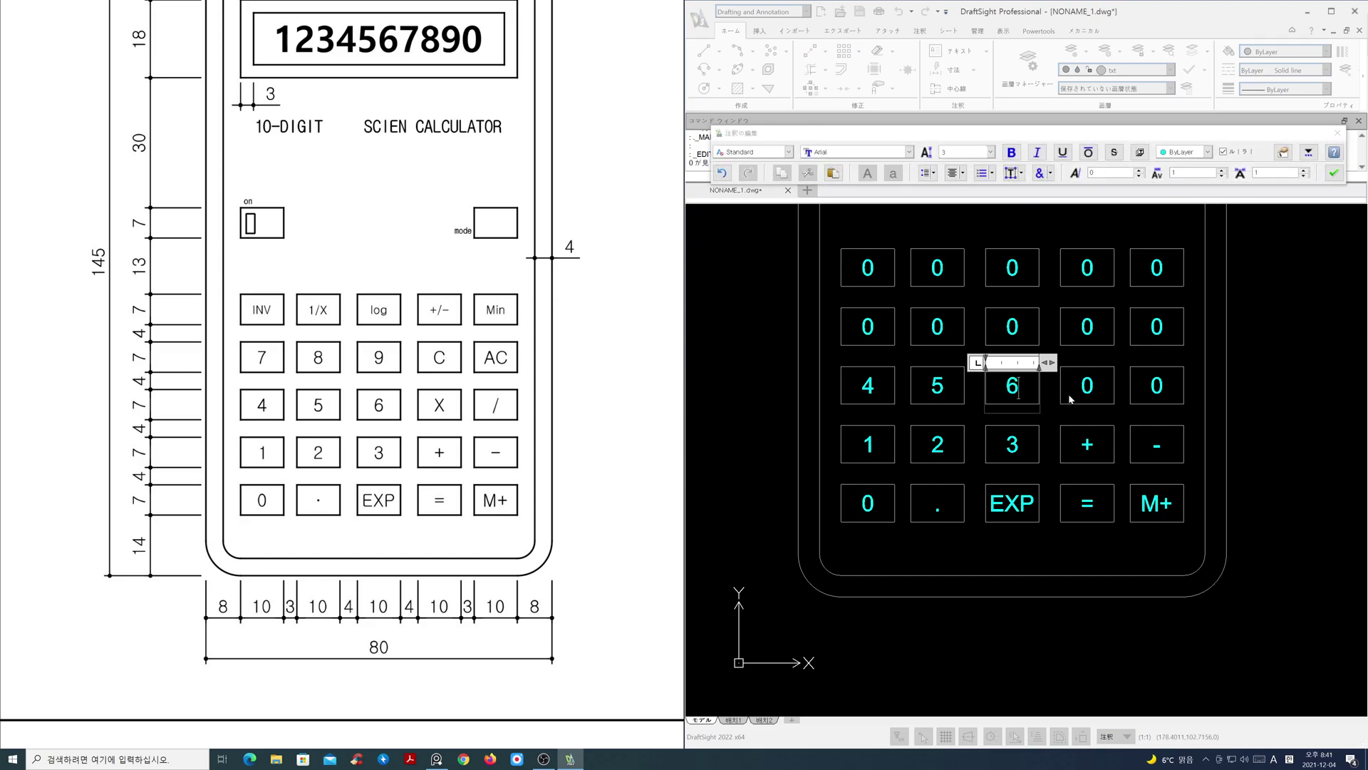
pyautogui.click(1072, 397)
# Step: Change the labels of the fourth and fifth keys in the middle row to "X" and "/"
pyautogui.doubleClick(1087, 387)
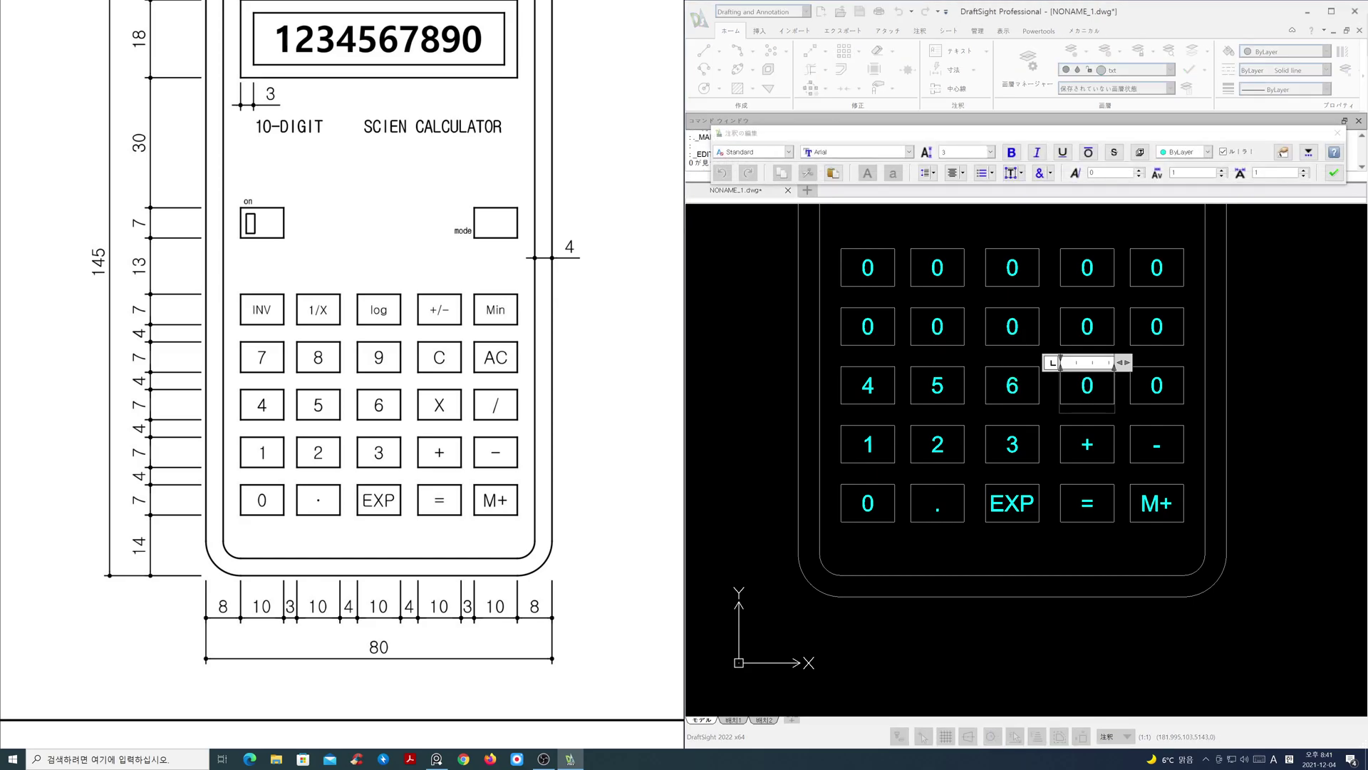
pyautogui.write('X')
pyautogui.click(1138, 397)
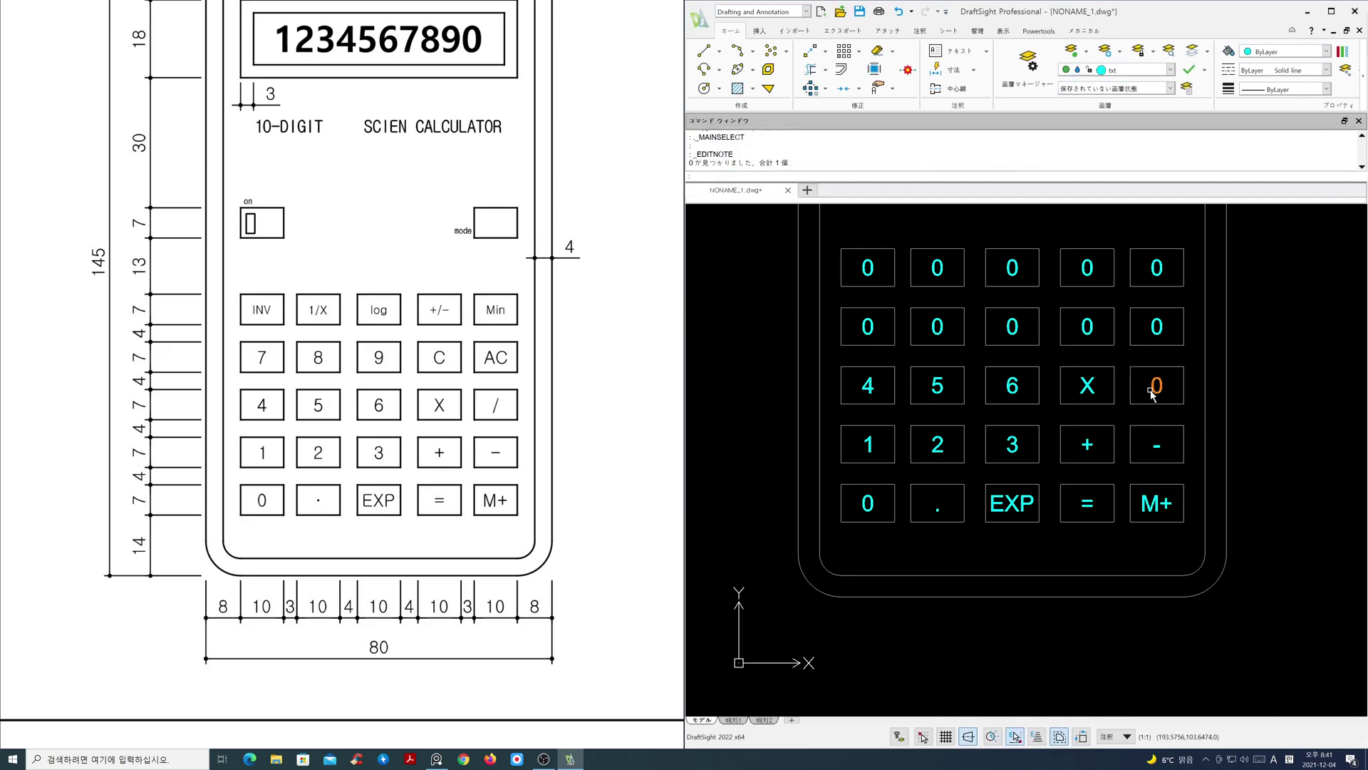
pyautogui.doubleClick(1155, 388)
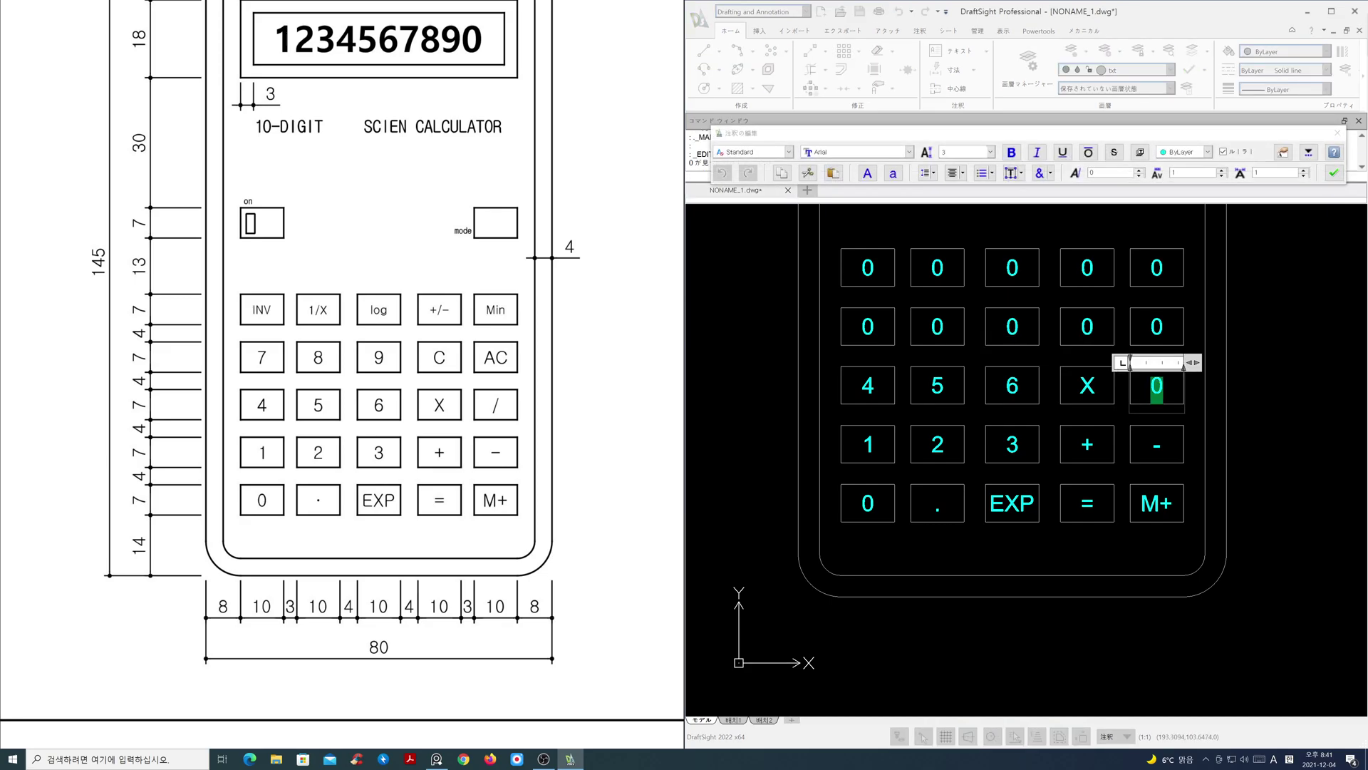
pyautogui.write('/')
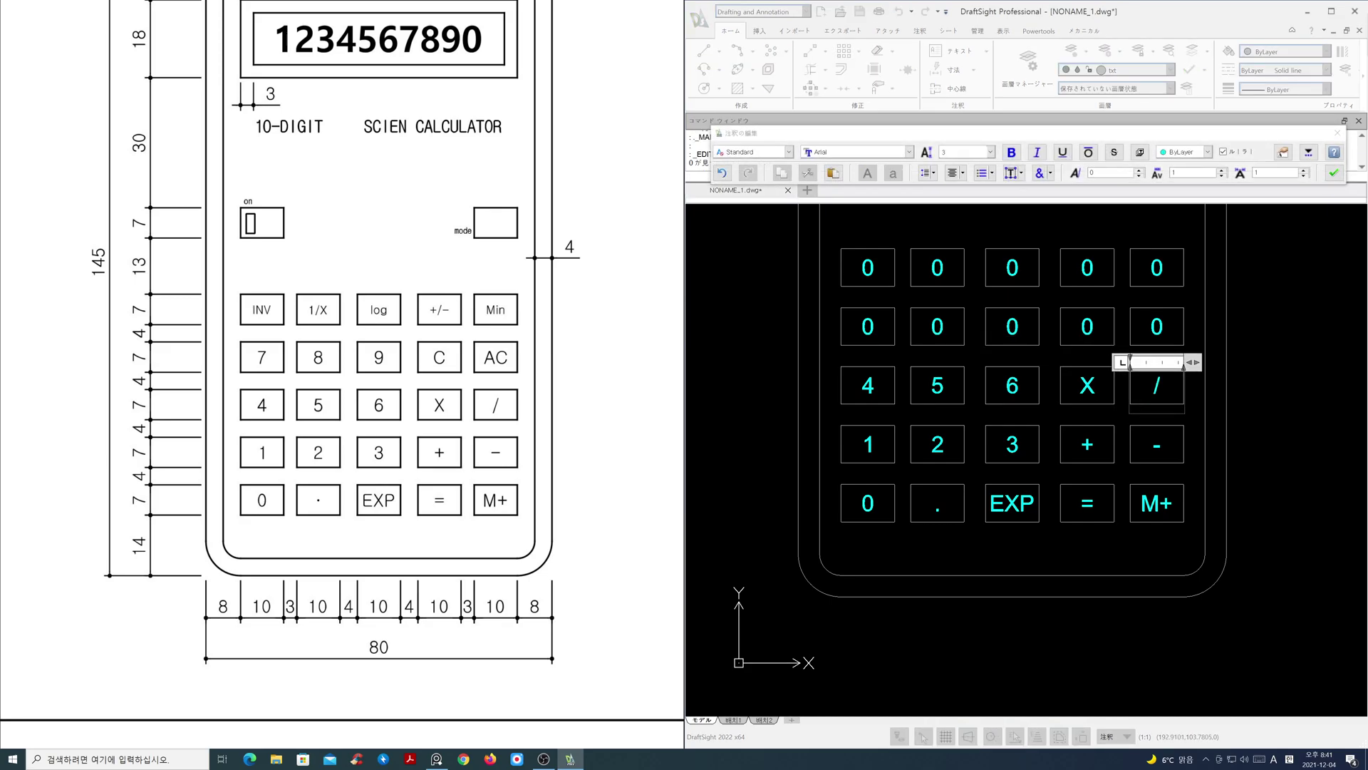
pyautogui.click(1154, 349)
# Step: Relabel the fifth key in the second row from the top as "AC" and the fourth as "C"
pyautogui.doubleClick(1155, 327)
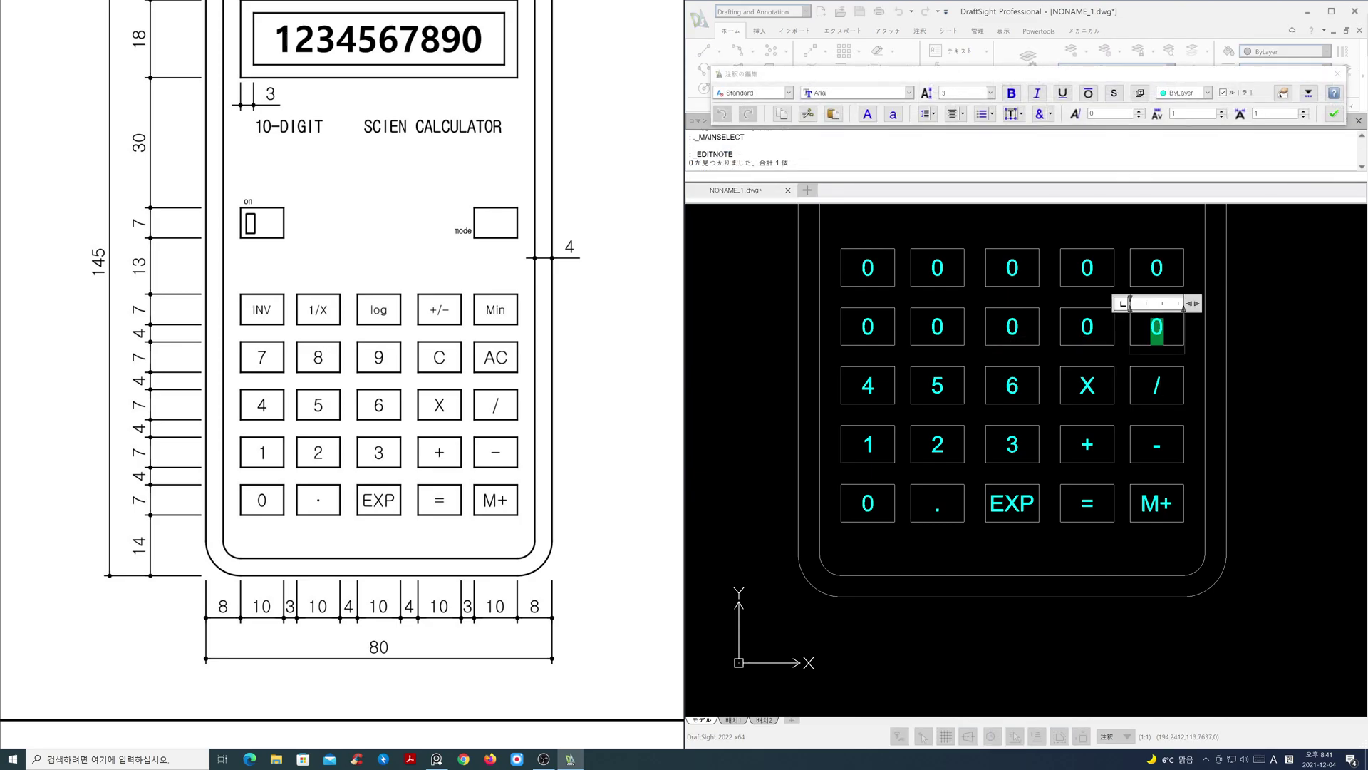
pyautogui.write('AC')
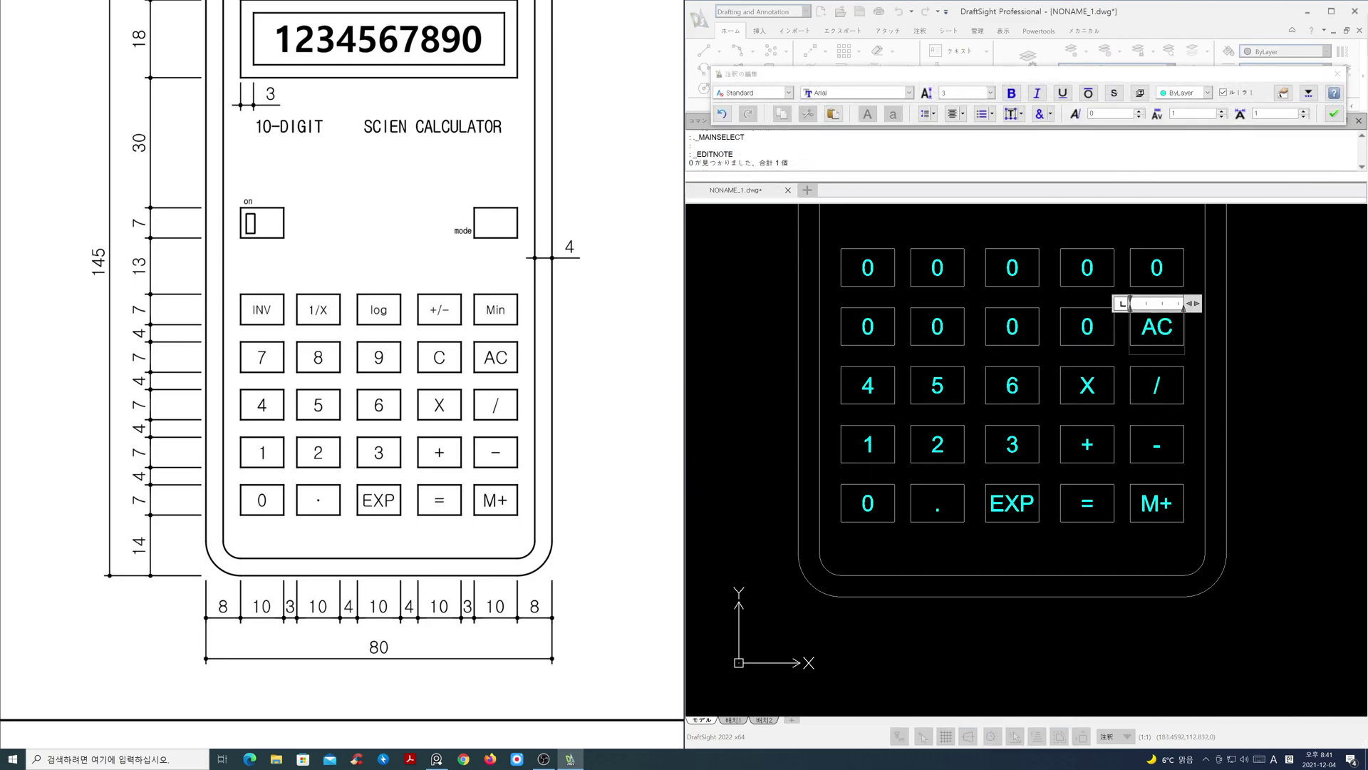
pyautogui.click(1098, 344)
pyautogui.doubleClick(1088, 328)
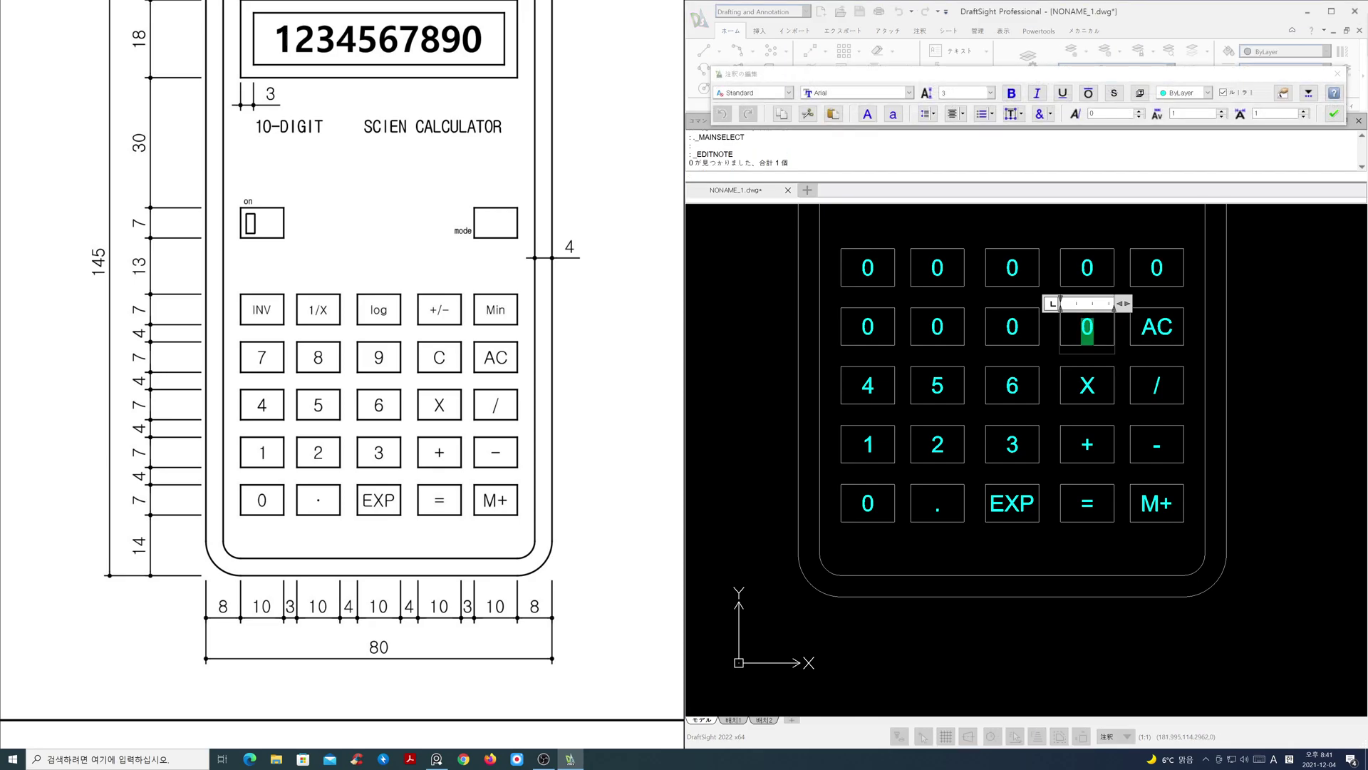
pyautogui.write('C')
pyautogui.click(1033, 335)
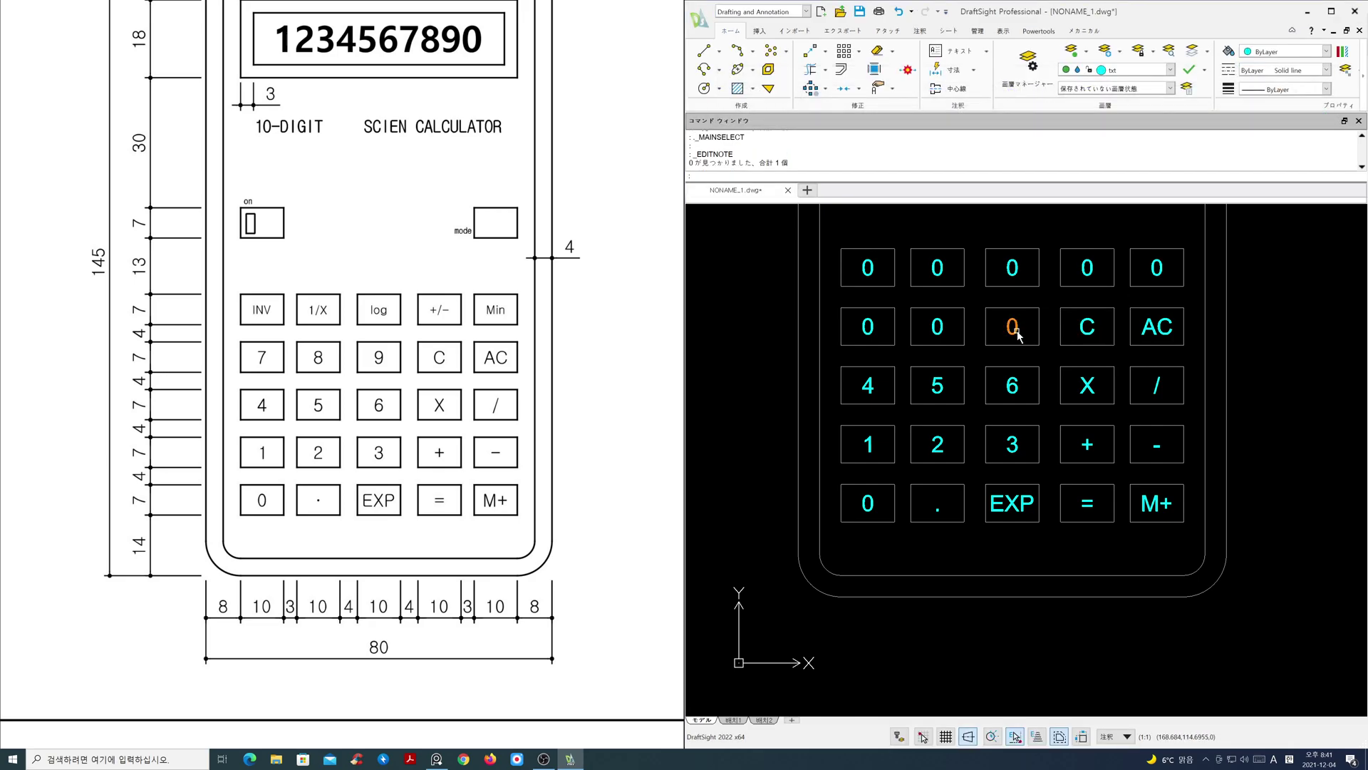
# Step: Relabel the first three keys in the second row from the top as 7, 8 and 9, working from right to left
pyautogui.doubleClick(1015, 329)
pyautogui.write('9')
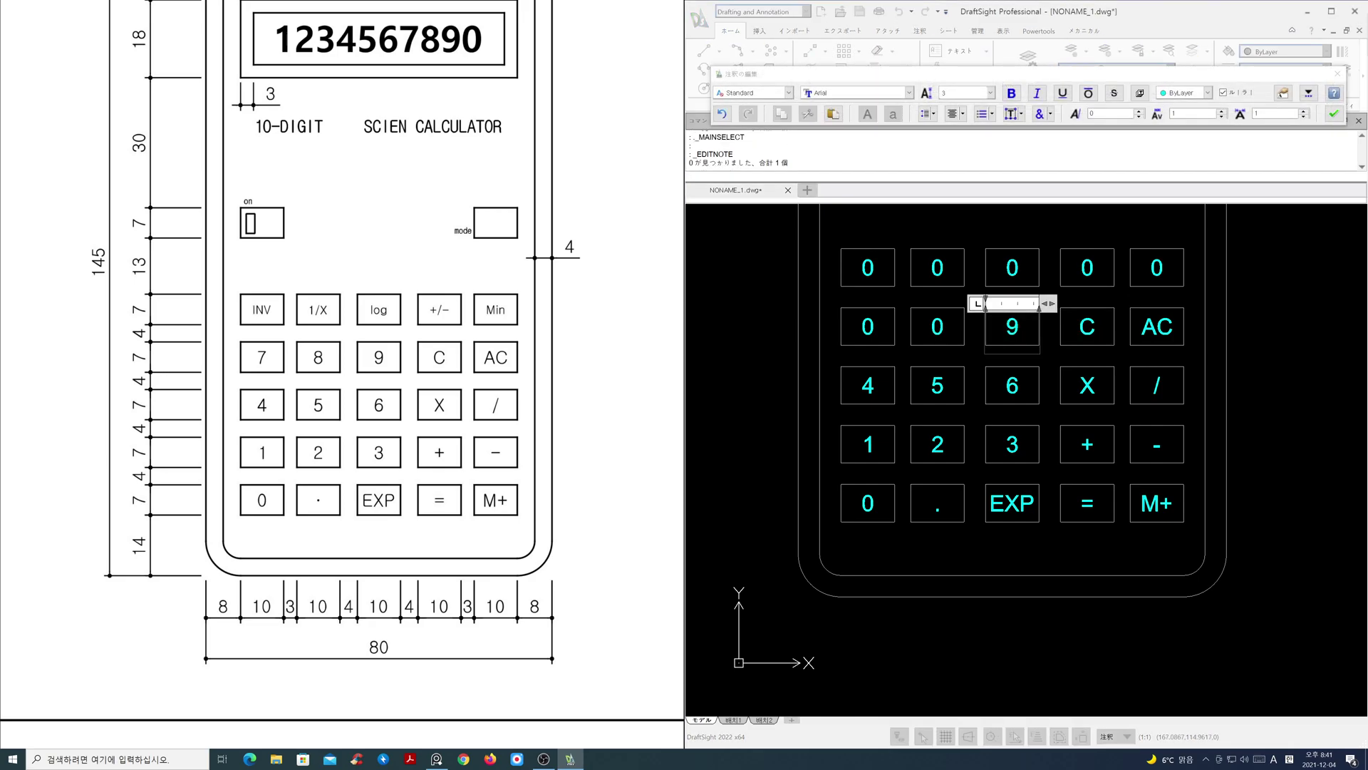
pyautogui.click(953, 338)
pyautogui.doubleClick(938, 329)
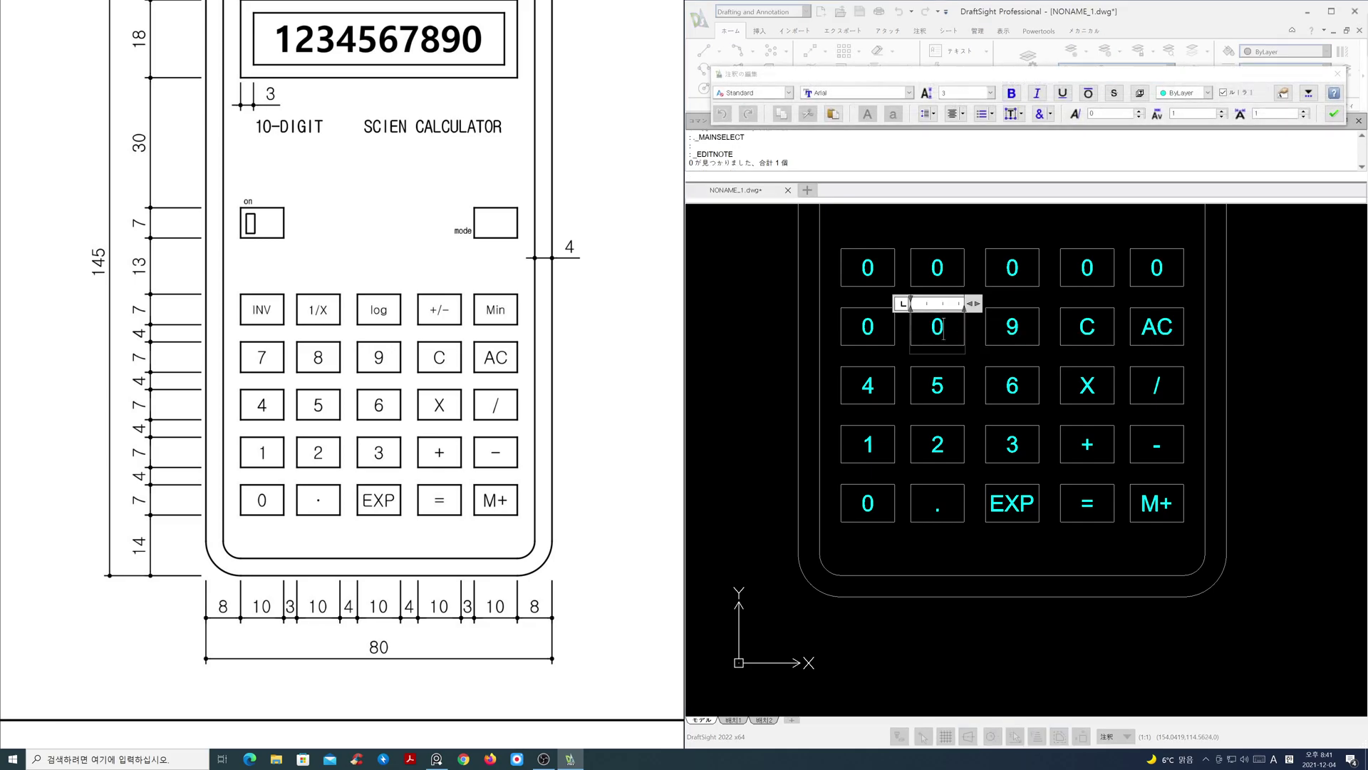
pyautogui.write('8')
pyautogui.click(873, 330)
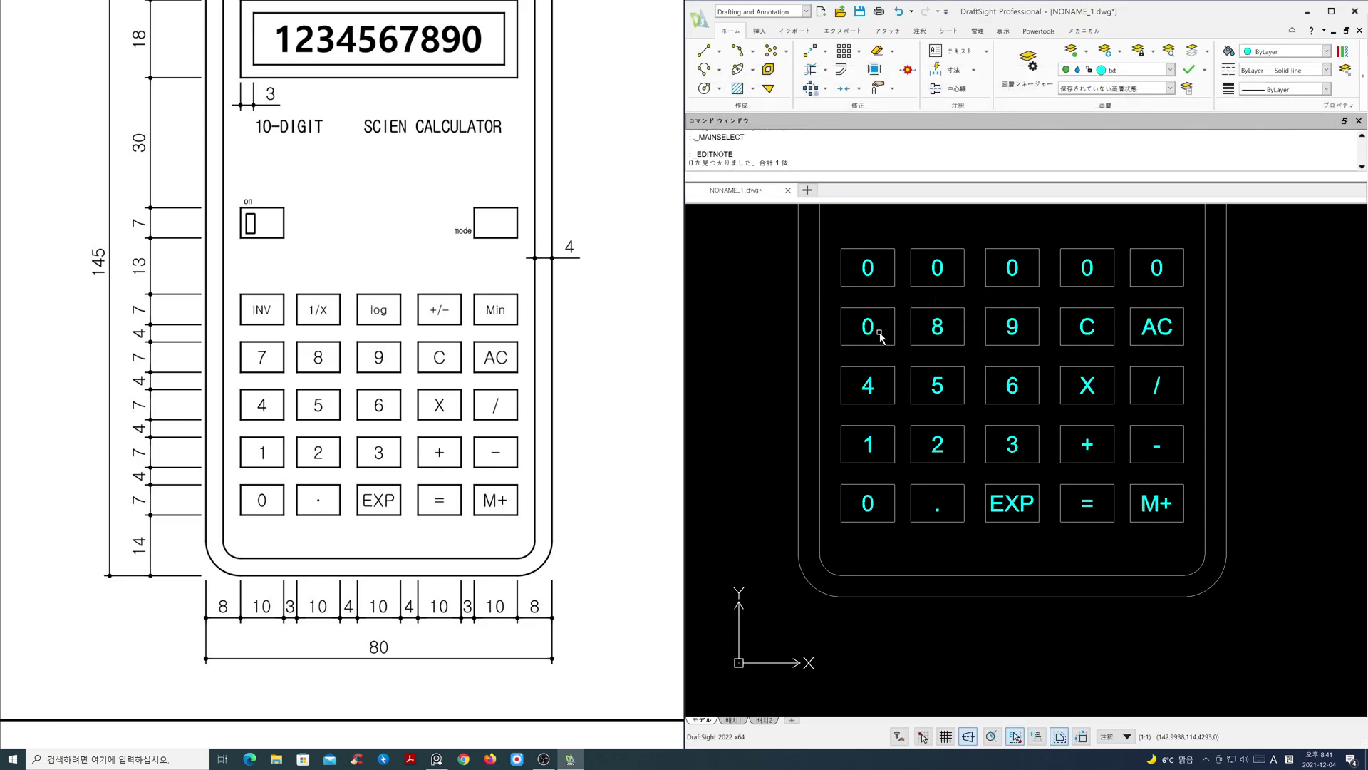
pyautogui.doubleClick(874, 334)
pyautogui.write('7')
pyautogui.click(889, 280)
# Step: Change the labels of the first and second keys in the top row to "INV" and "1/X"
pyautogui.doubleClick(872, 269)
pyautogui.write('I')
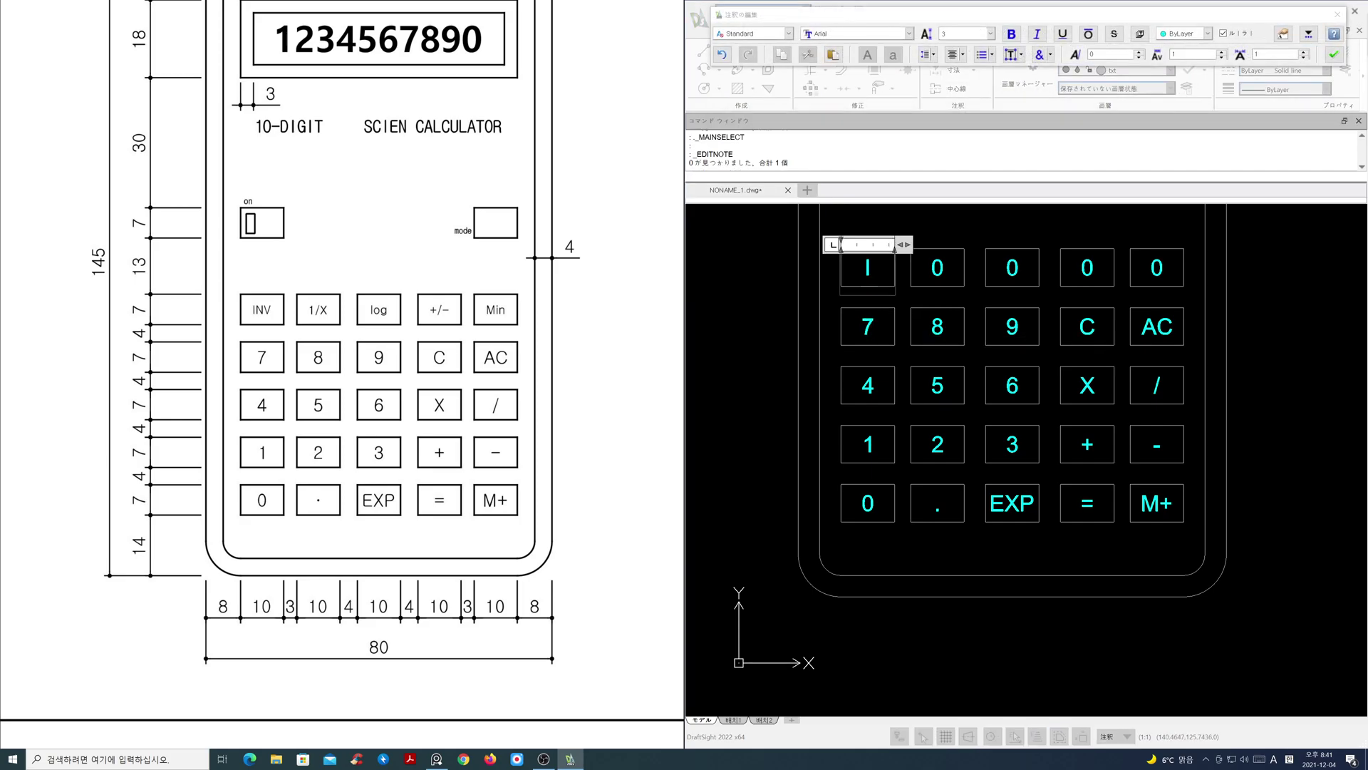
pyautogui.write('NV')
pyautogui.click(923, 283)
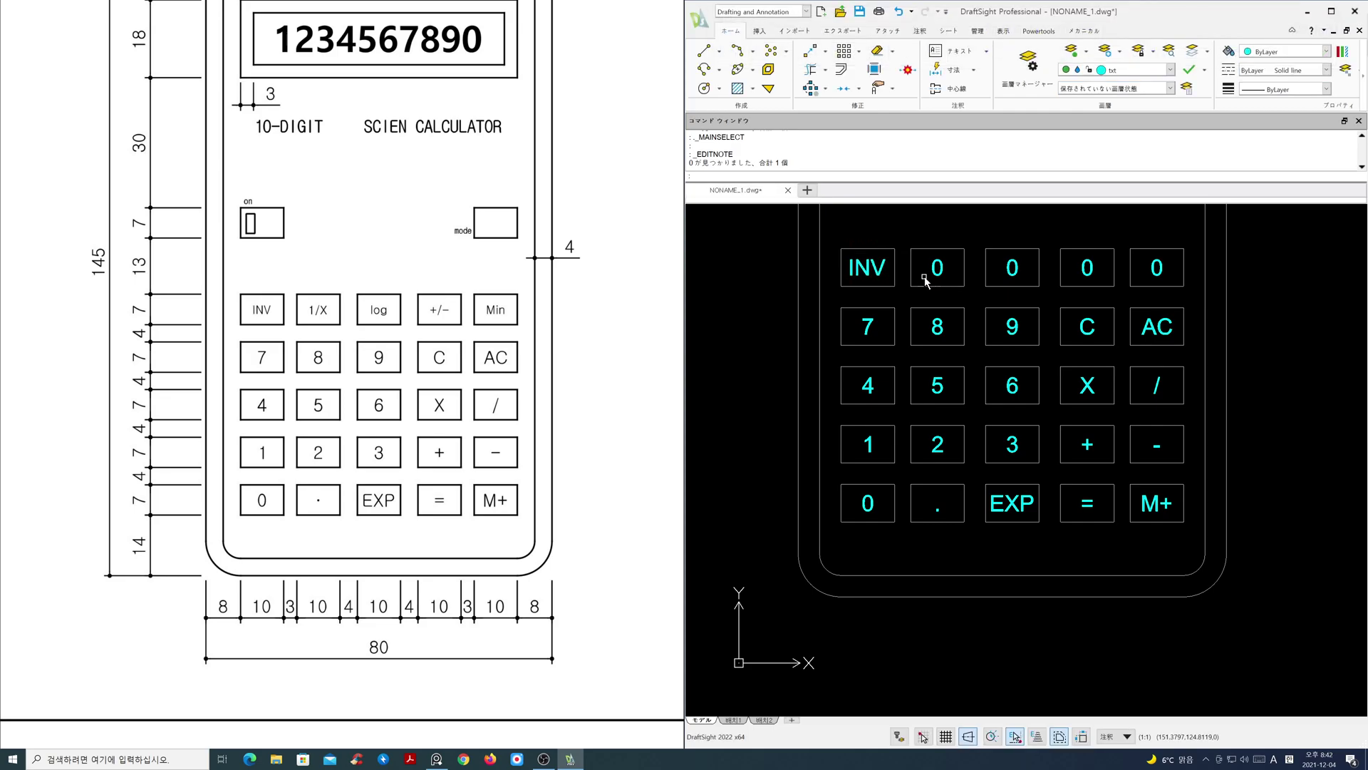
pyautogui.click(936, 274)
pyautogui.doubleClick(935, 270)
pyautogui.write('1/X')
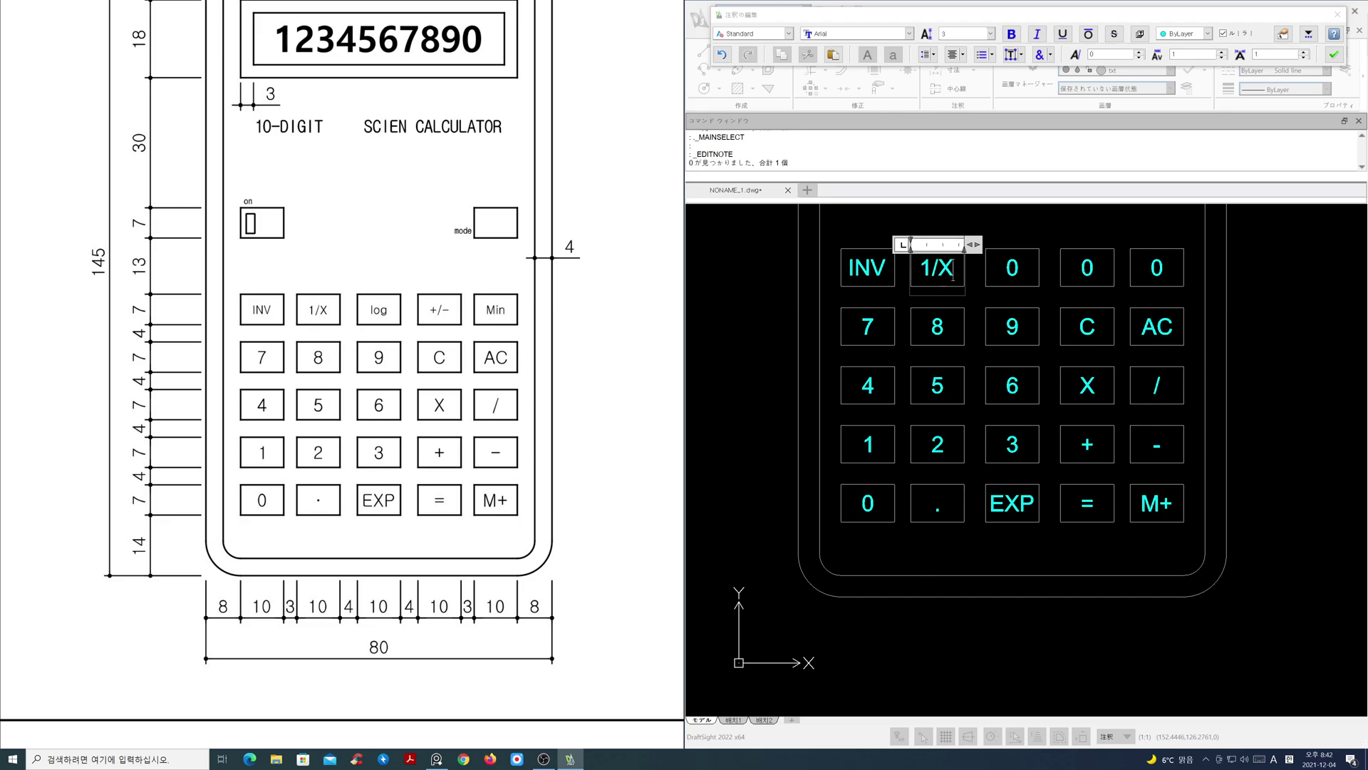
pyautogui.click(990, 275)
# Step: Change the labels of the third and fourth keys in the top row to "log" and "+/-"
pyautogui.click(1011, 271)
pyautogui.doubleClick(1010, 271)
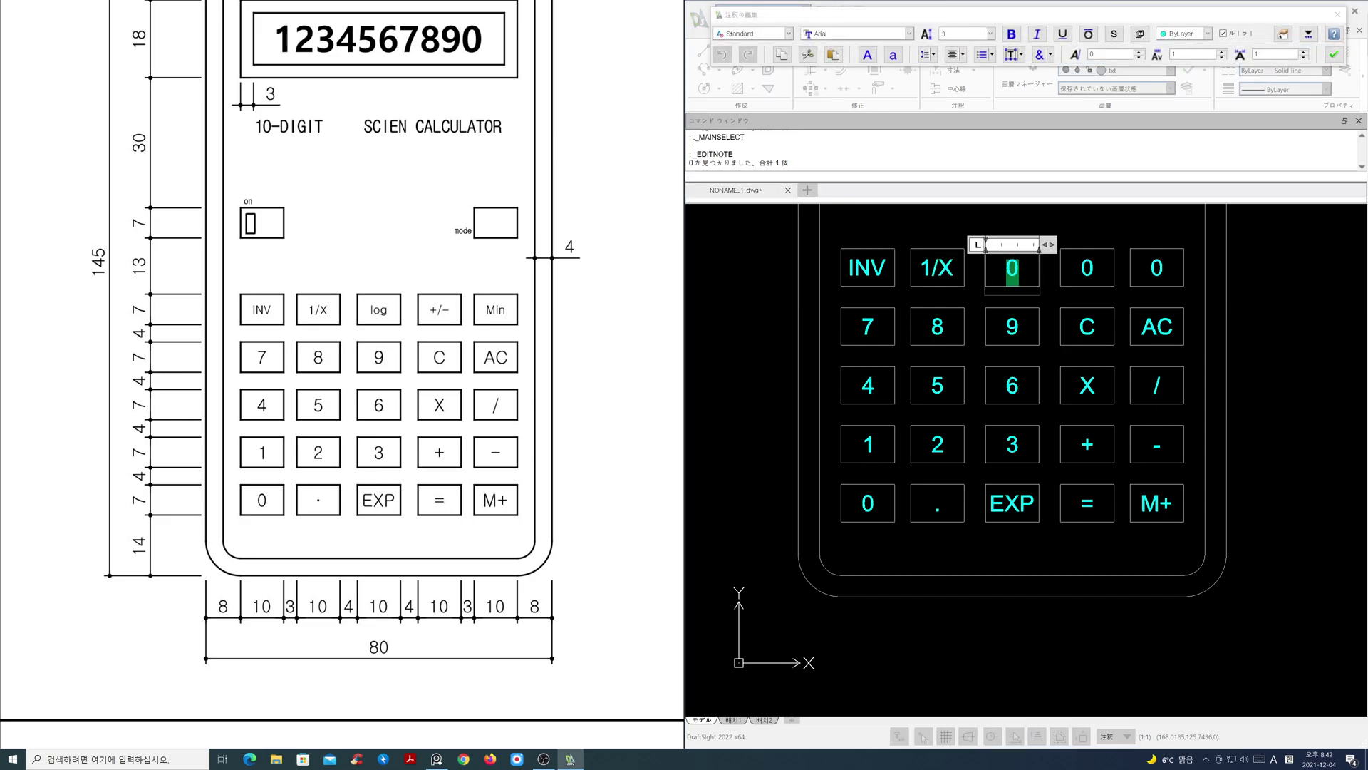
pyautogui.write('log')
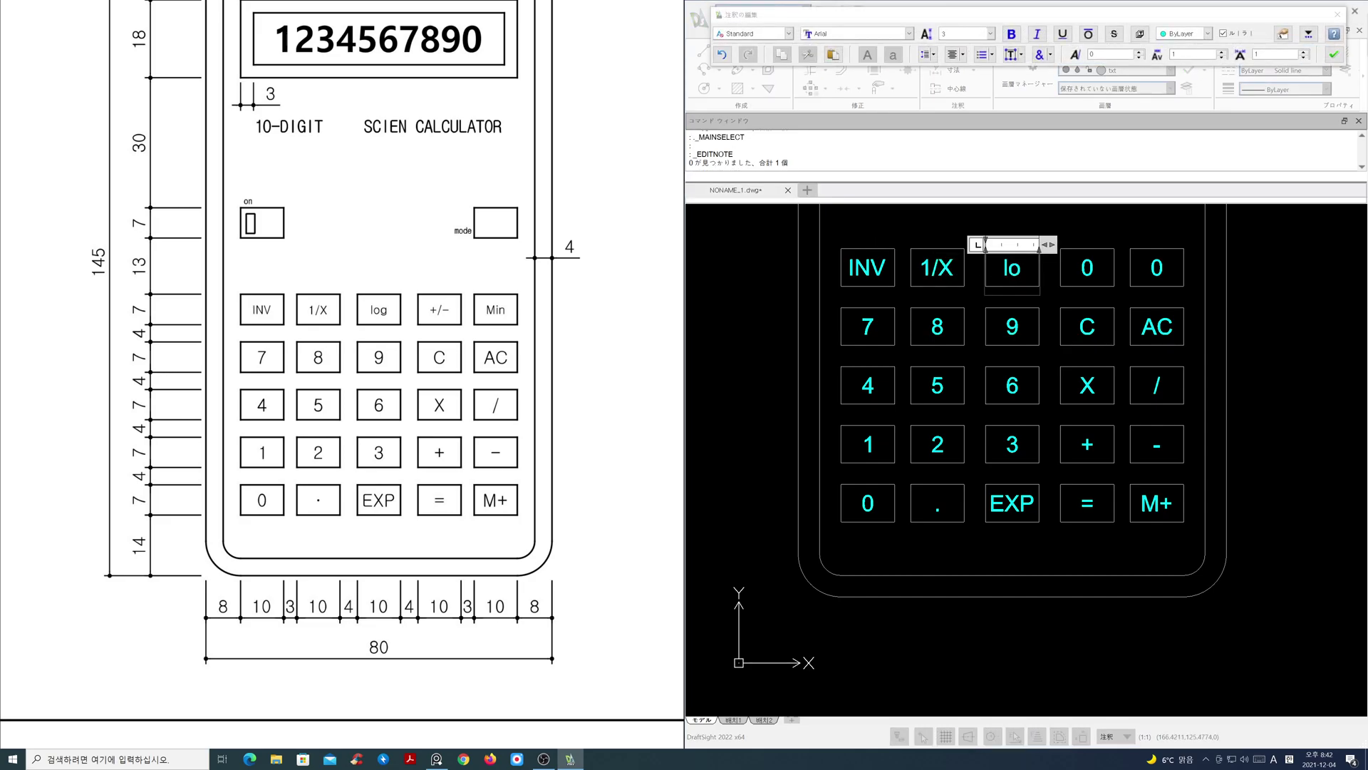
pyautogui.click(1070, 282)
pyautogui.click(1085, 271)
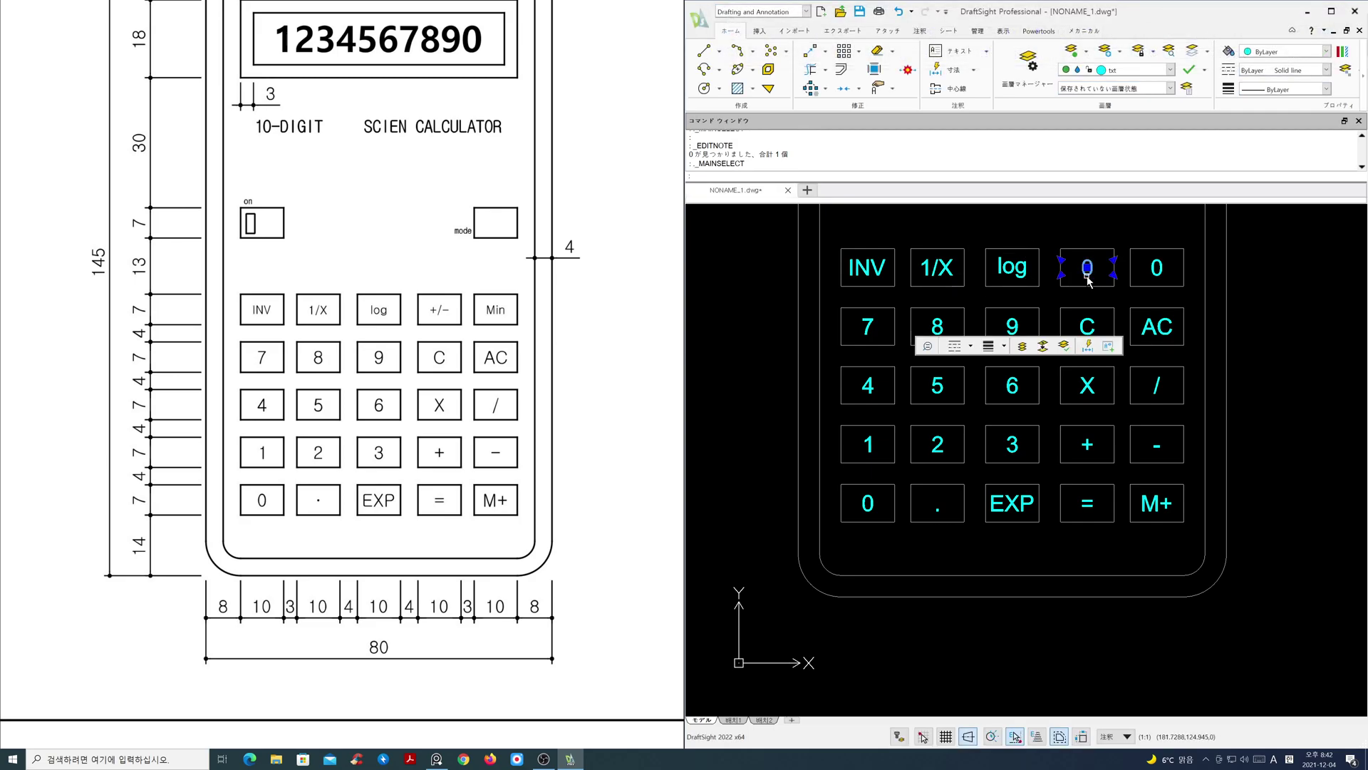
pyautogui.doubleClick(1084, 270)
pyautogui.write('+/-')
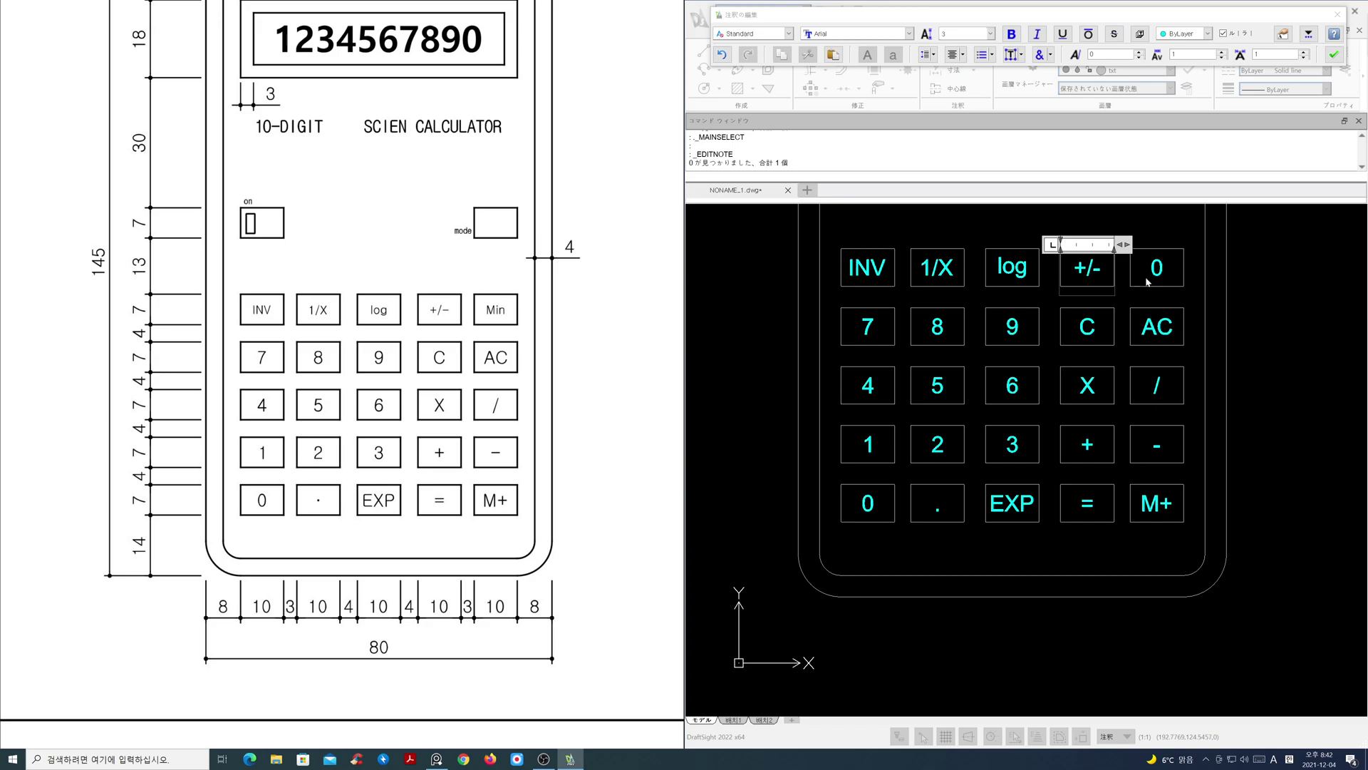
pyautogui.click(1147, 282)
# Step: Relabel the fifth key in the top row as "Min"
pyautogui.click(1153, 272)
pyautogui.doubleClick(1153, 272)
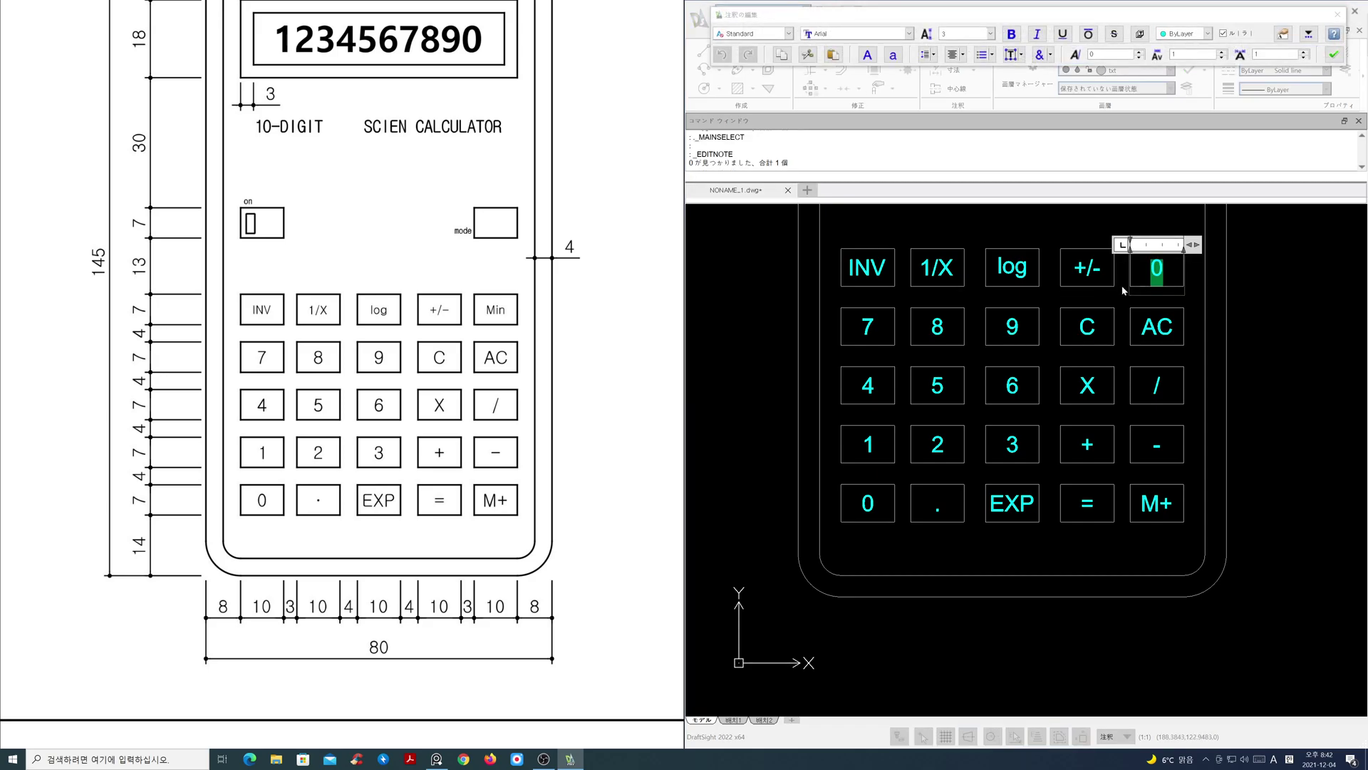
pyautogui.write('Mo')
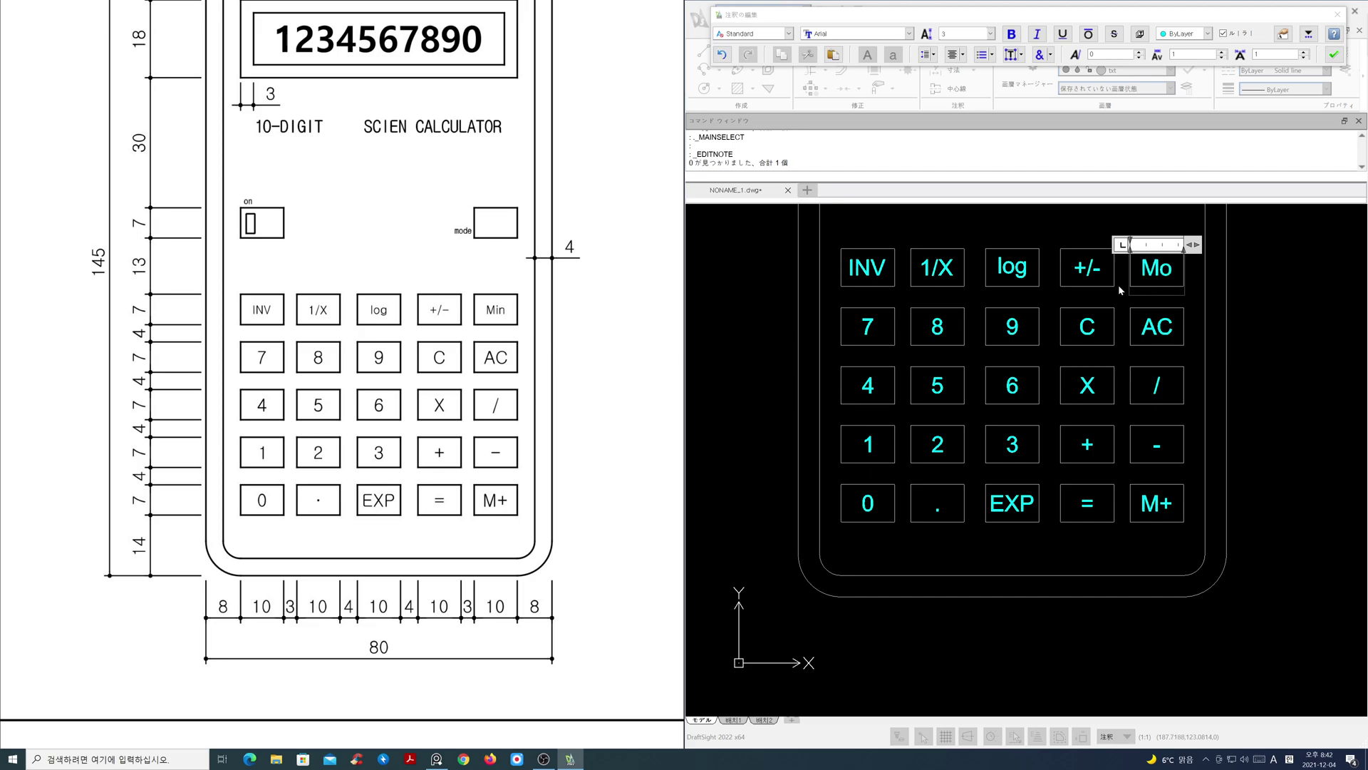
pyautogui.press('BackSpace')
pyautogui.write('in')
pyautogui.click(1245, 294)
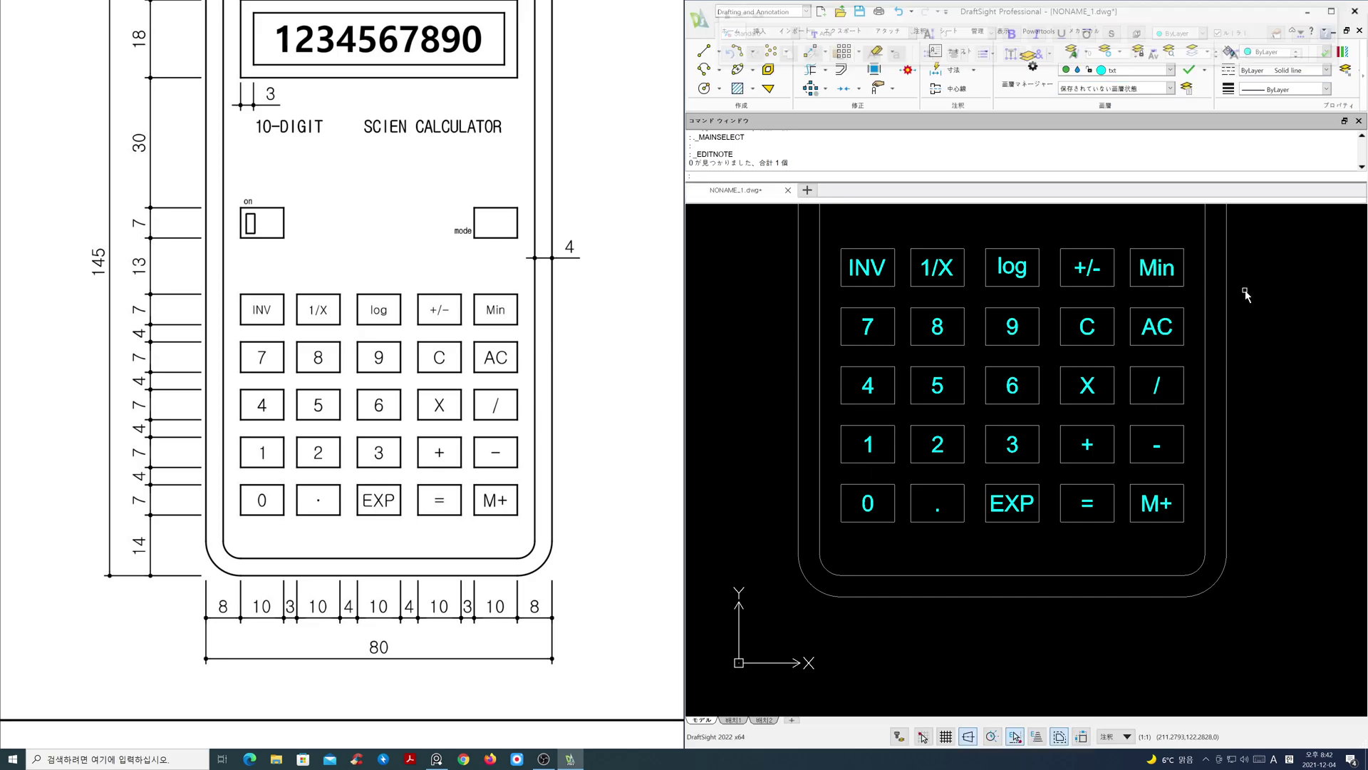
# Step: Set the text height of the "Min" label to 2.5
pyautogui.doubleClick(1171, 277)
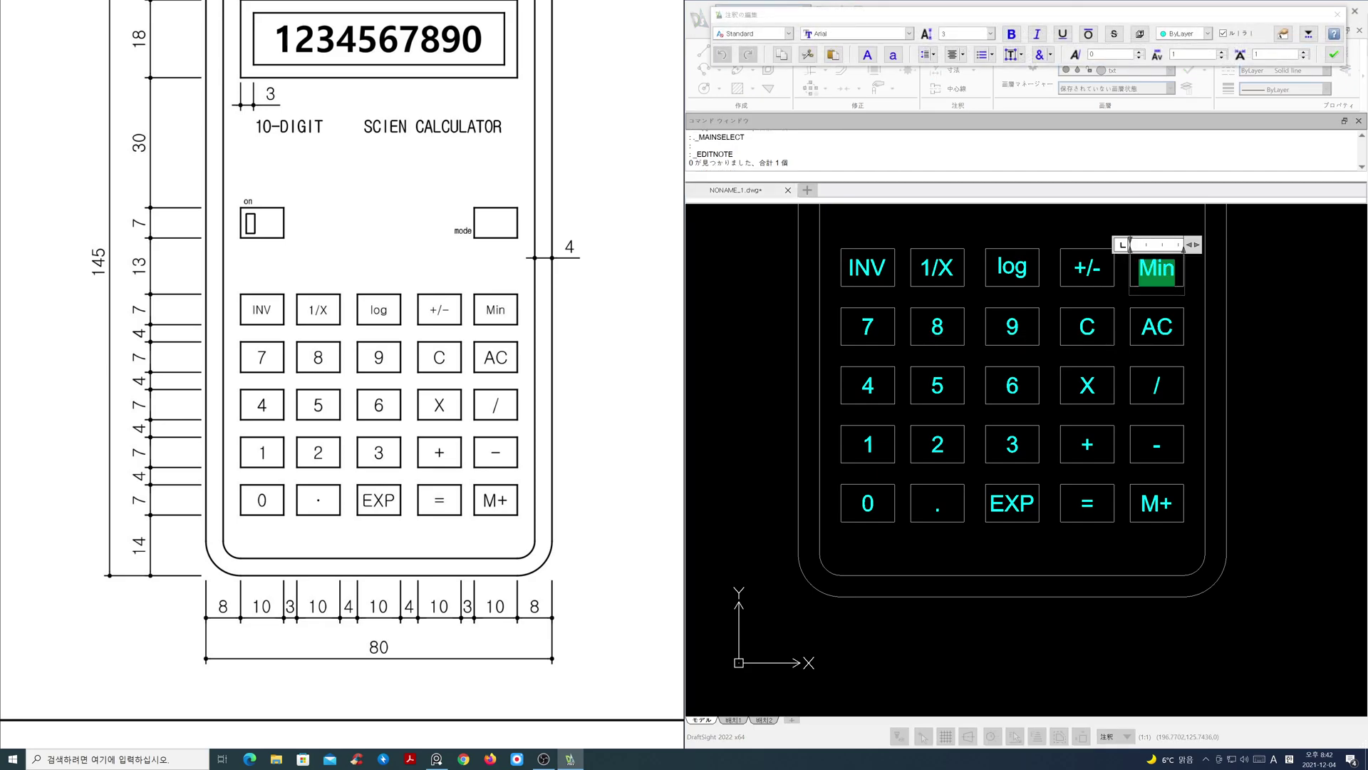
pyautogui.doubleClick(945, 33)
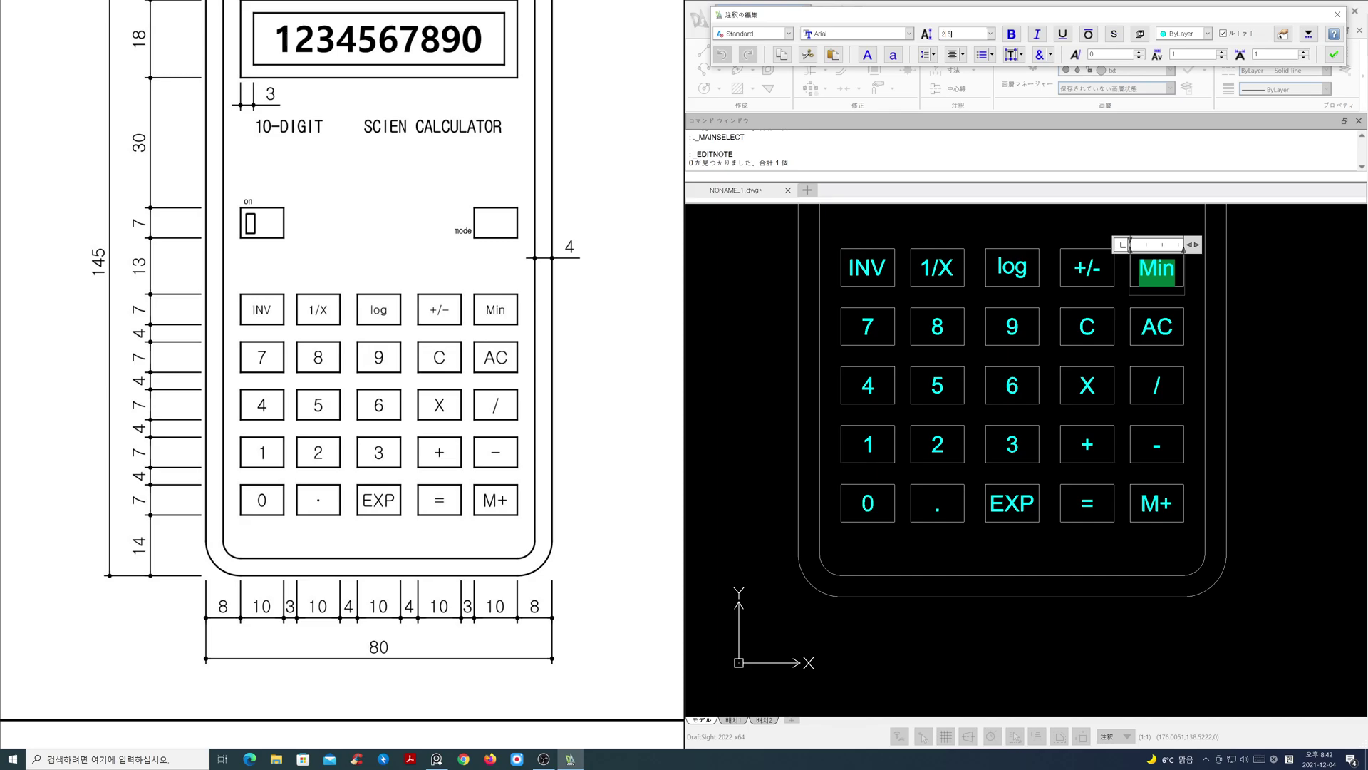
pyautogui.press('Return')
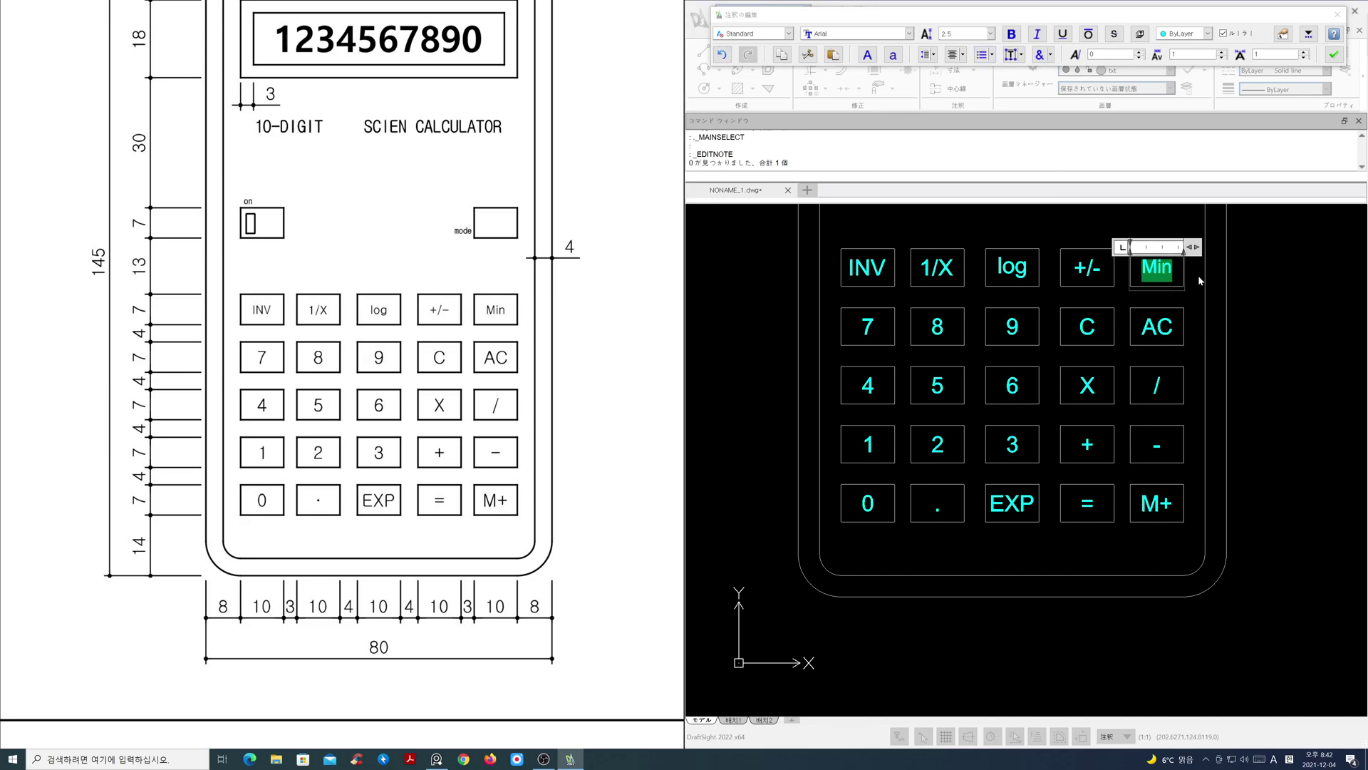
pyautogui.click(1247, 296)
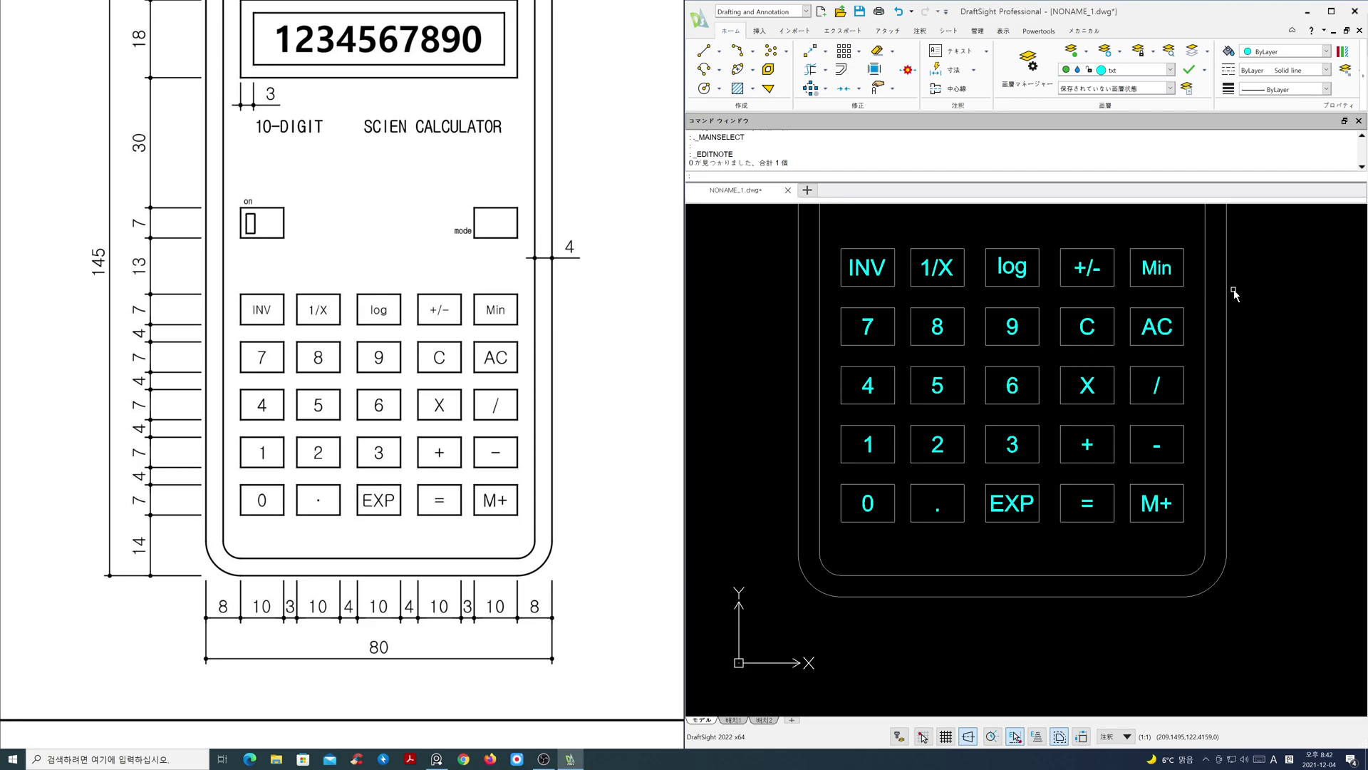
# Step: Match the properties of the "Min" label onto the +/-, log, 1/X and INV labels in the top row
pyautogui.write('ma')
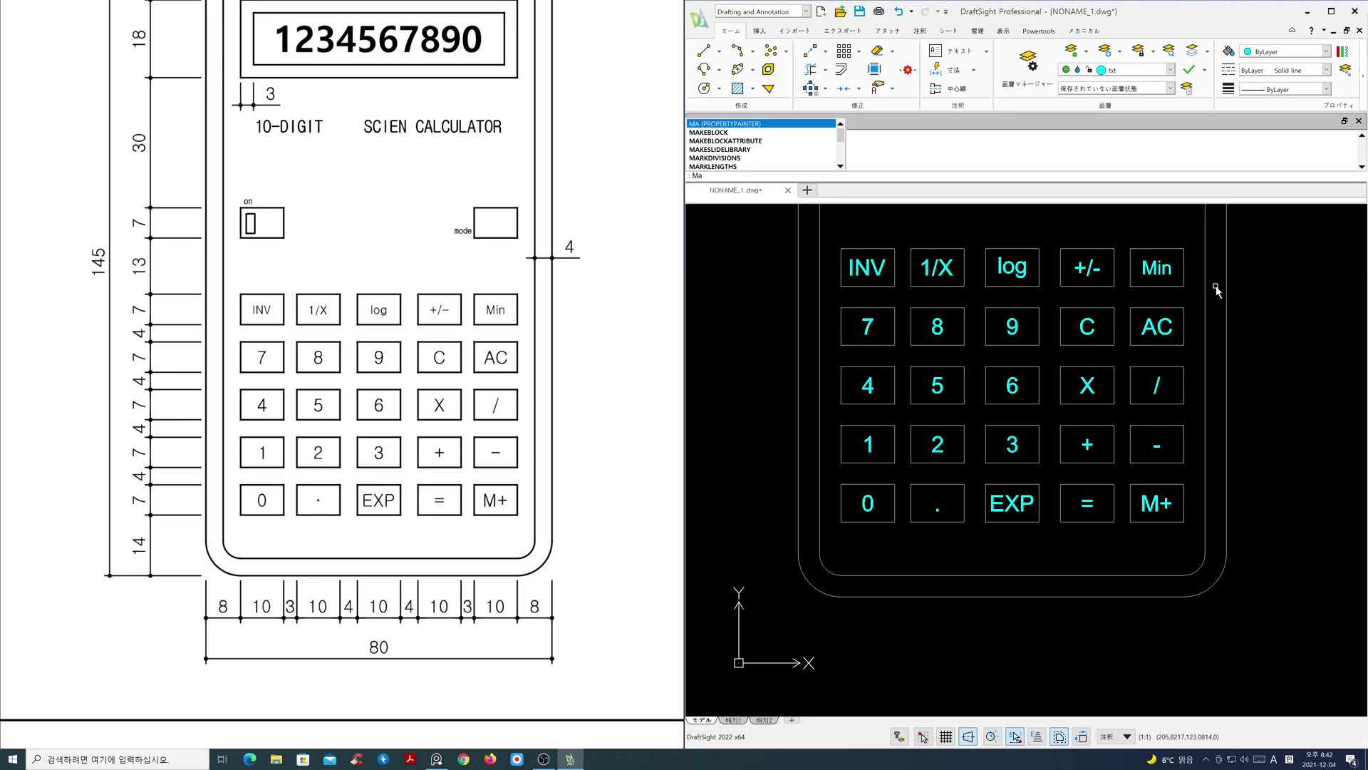
pyautogui.press('Return')
pyautogui.click(1156, 269)
pyautogui.click(1094, 266)
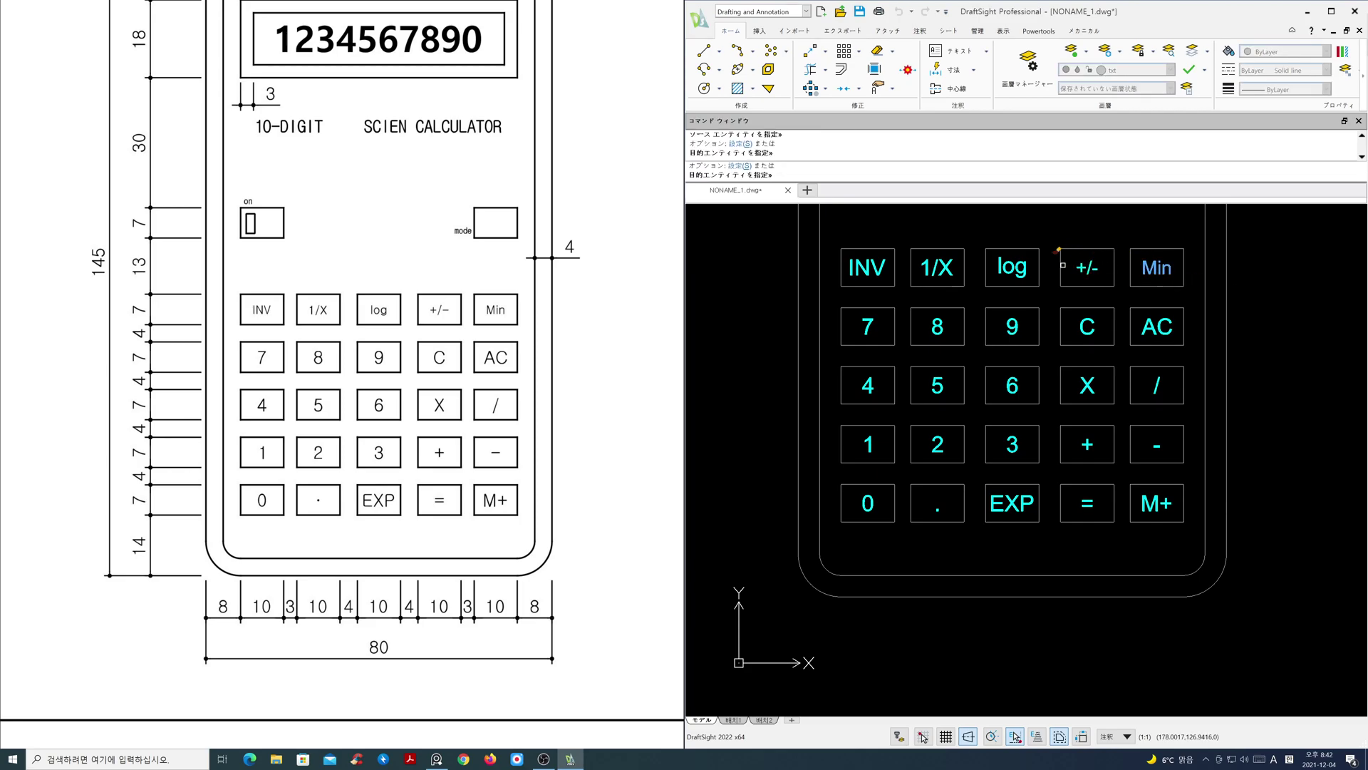
pyautogui.click(1018, 265)
pyautogui.click(949, 265)
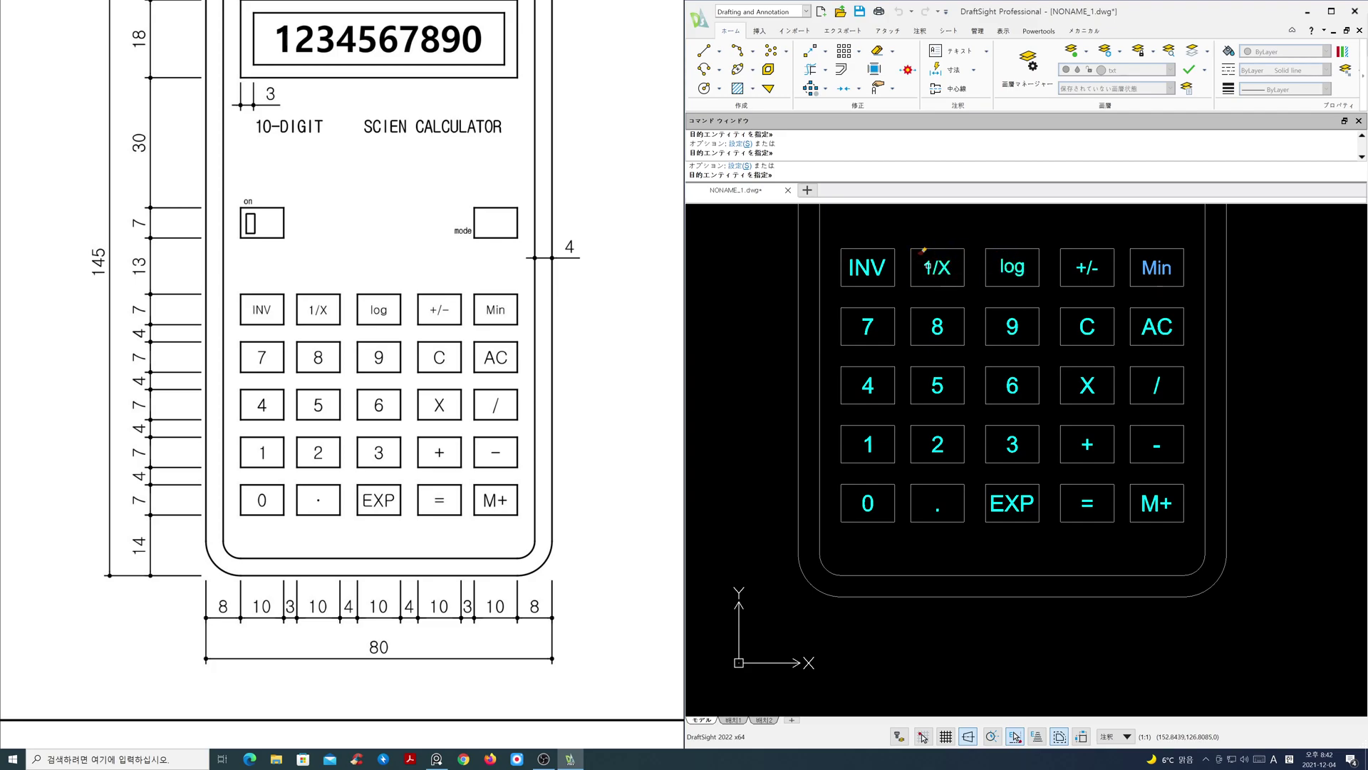
pyautogui.click(883, 271)
pyautogui.press('Return')
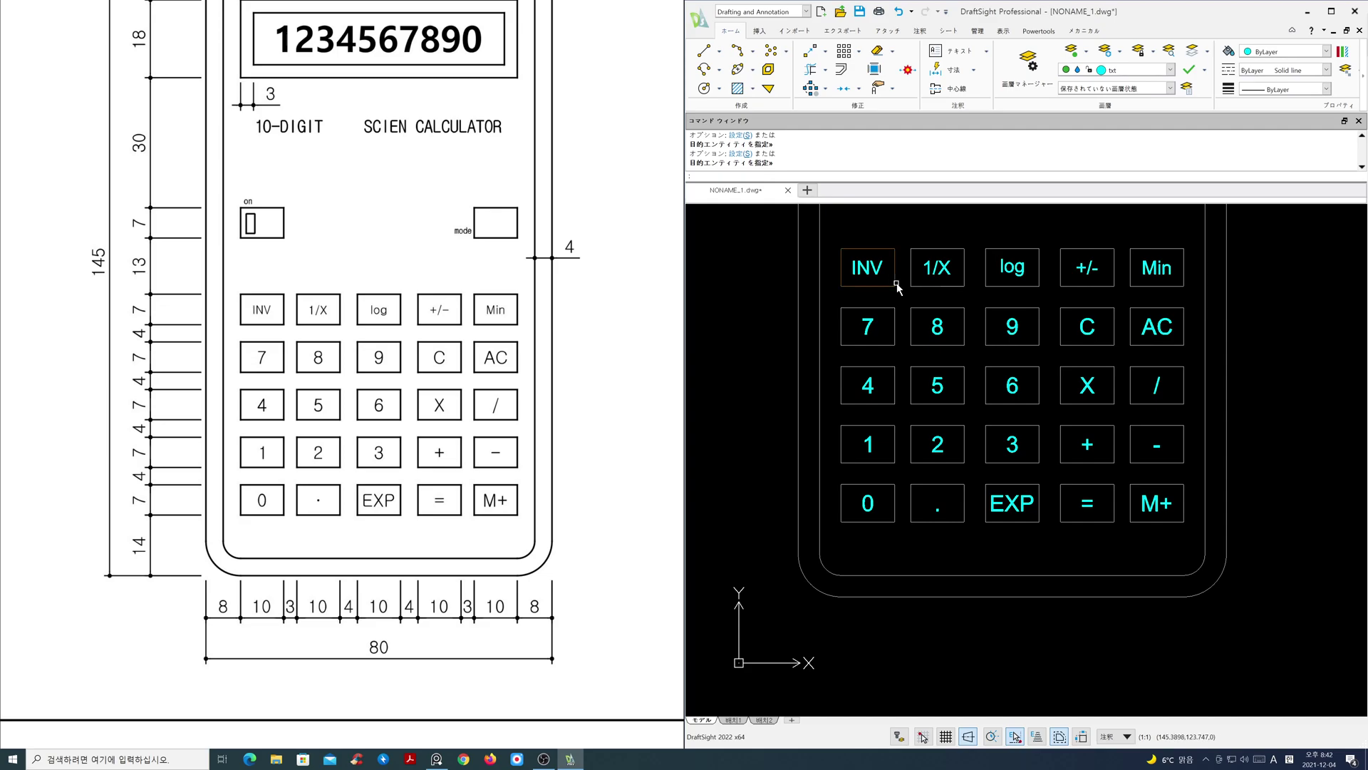
# Step: Copy the INV key with its label and the frame of the Min key 20 straight up
pyautogui.scroll(-3, 486, 409)
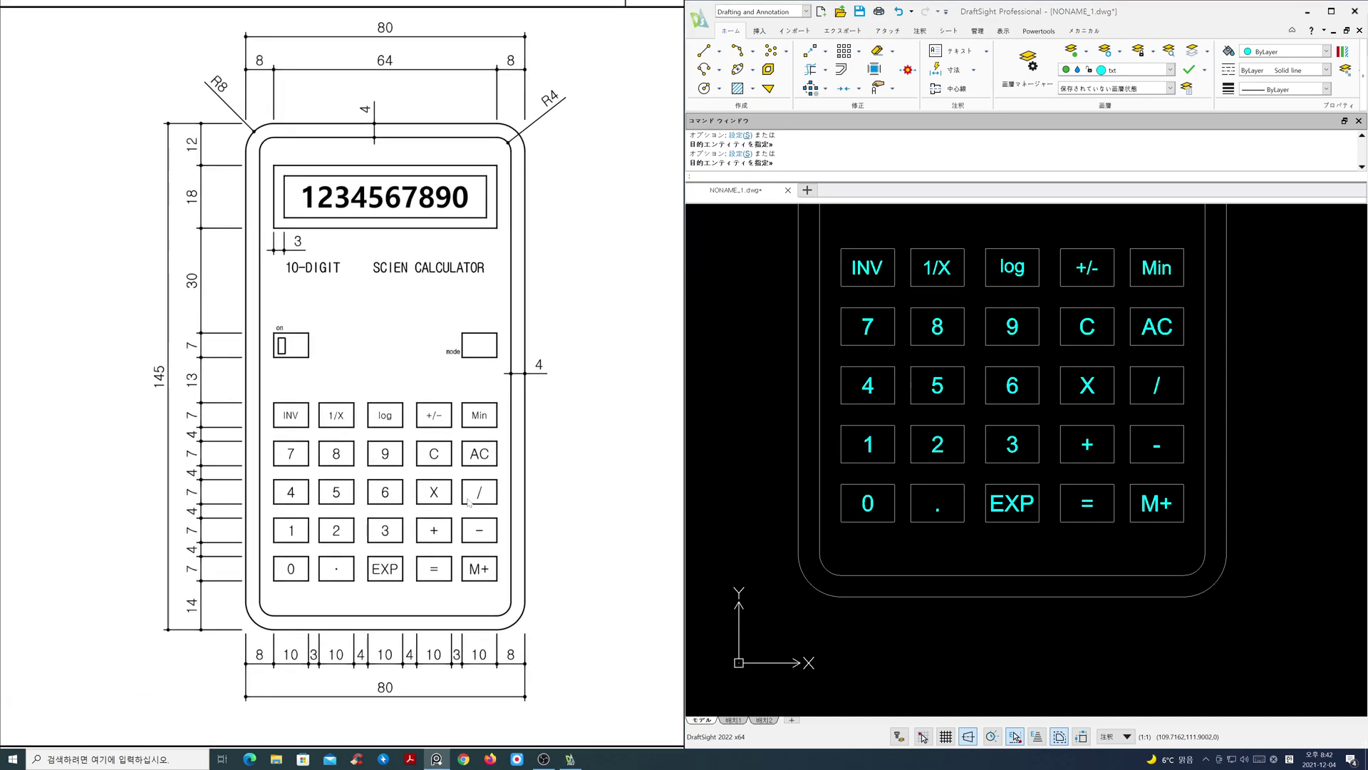
pyautogui.scroll(-2, 1005, 440)
pyautogui.moveTo(1017, 442); pyautogui.dragTo(1026, 562, button='middle')
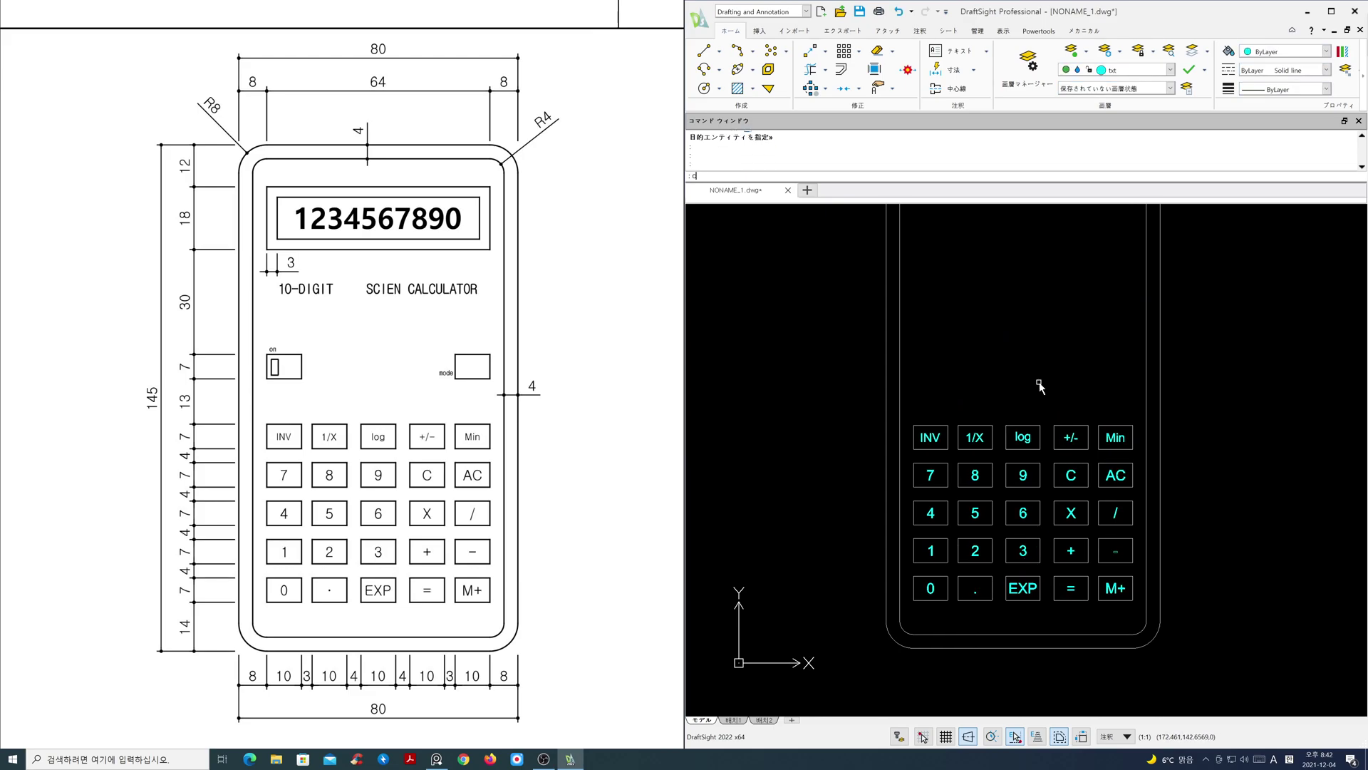
pyautogui.write('p')
pyautogui.press('Return')
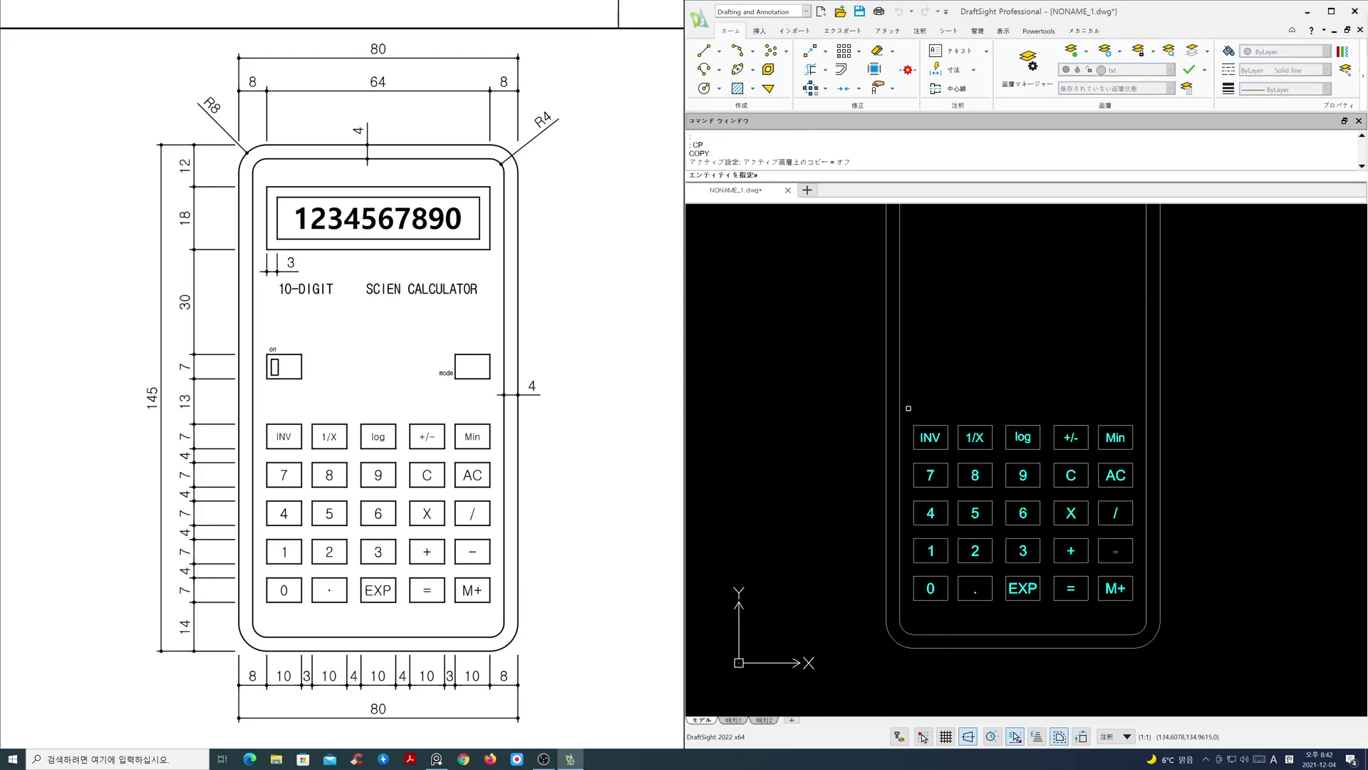
pyautogui.moveTo(956, 453); pyautogui.dragTo(933, 417)
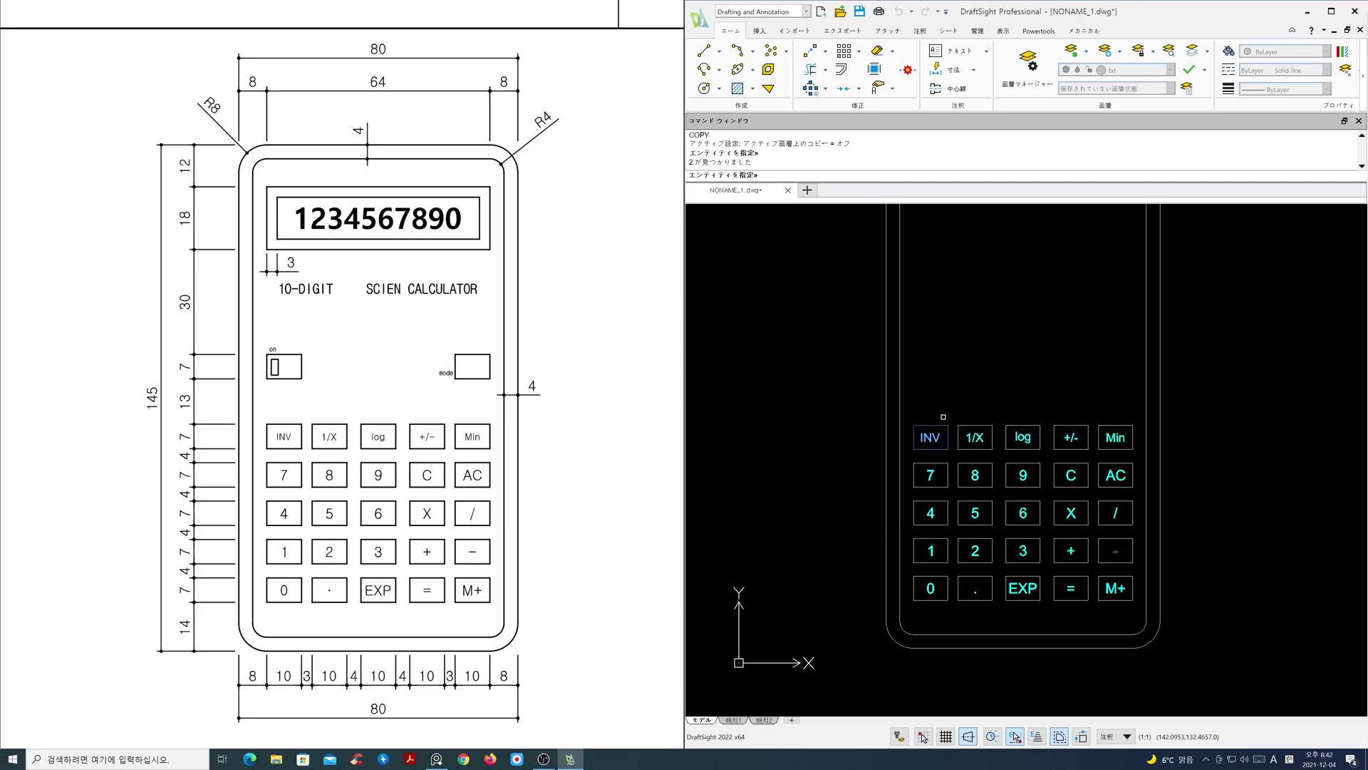
pyautogui.press('Return')
pyautogui.click(1042, 402)
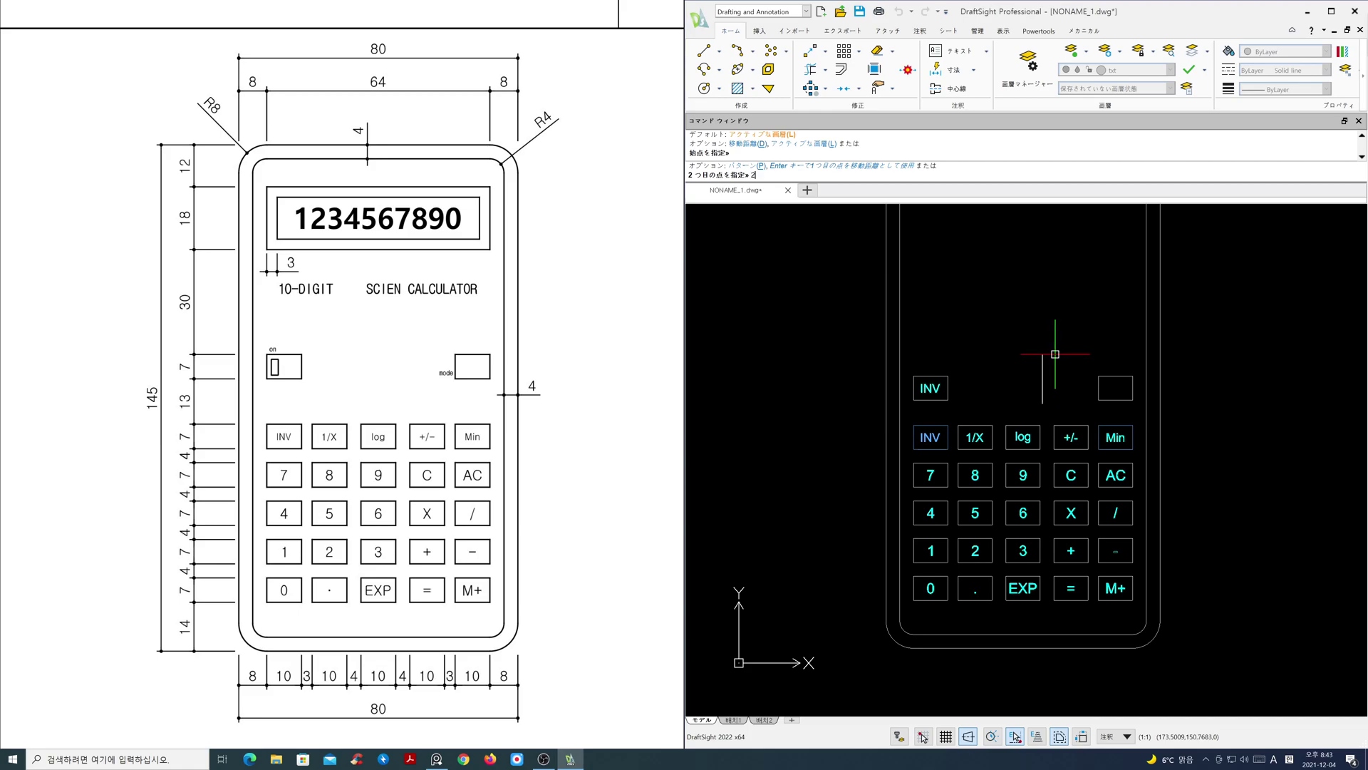
pyautogui.write('20')
pyautogui.press('Return')
pyautogui.press('Return')
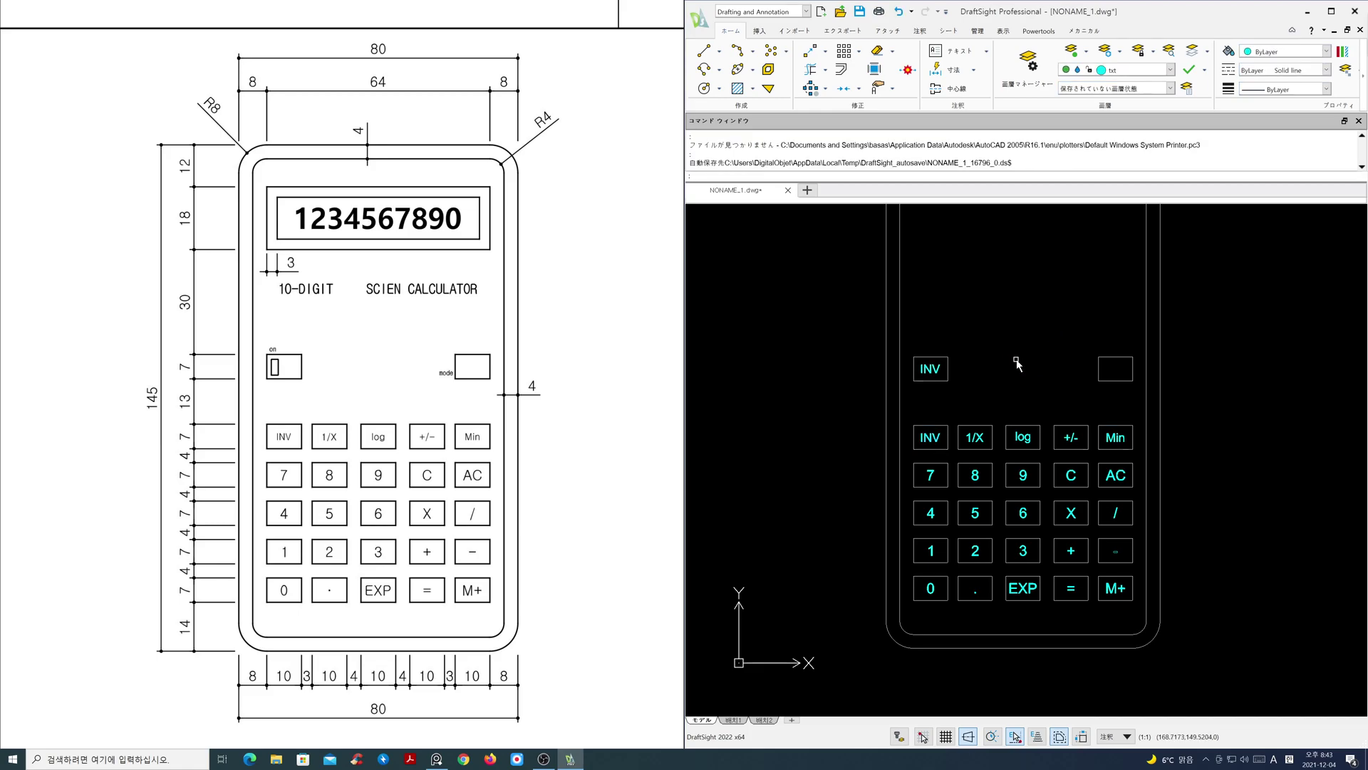
# Step: Change the label in the copied INV key above the grid to "on"
pyautogui.scroll(4, 923, 383)
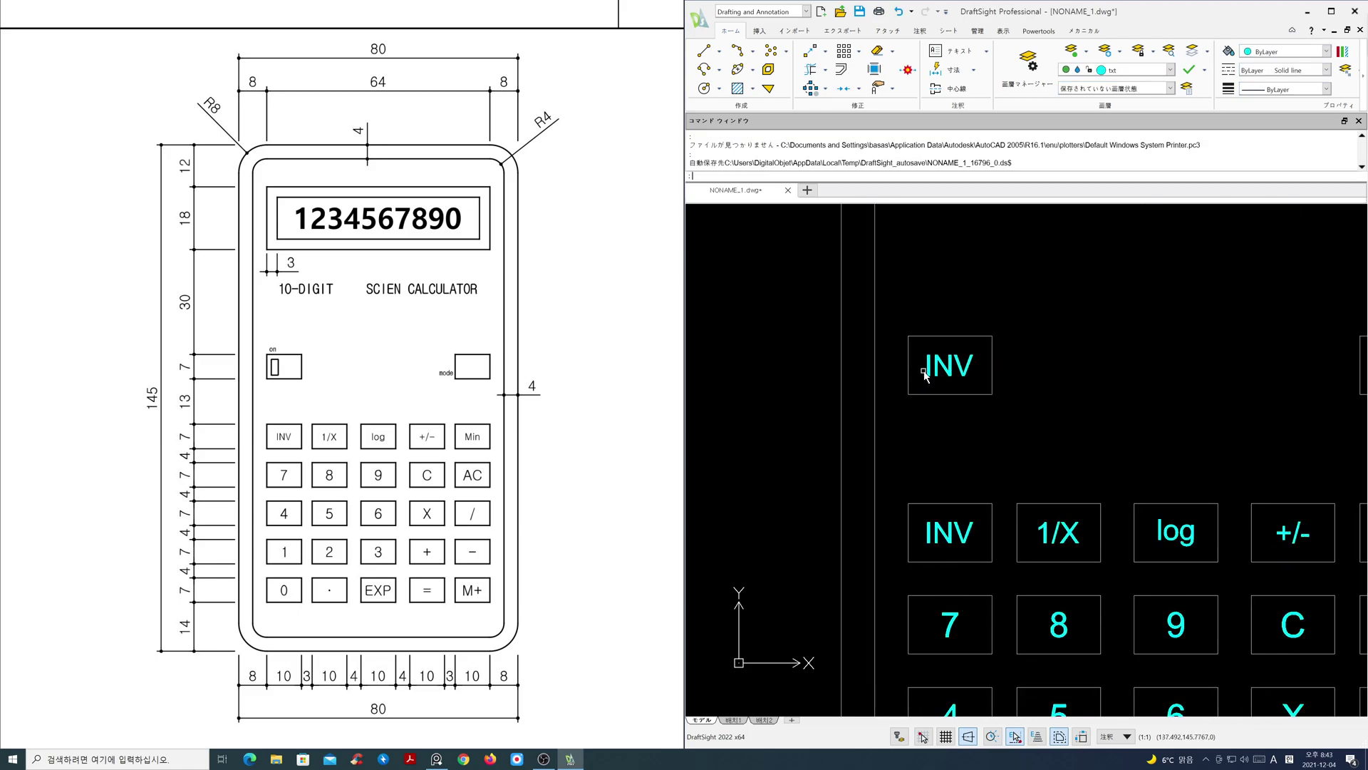
pyautogui.moveTo(939, 367); pyautogui.dragTo(1039, 414, button='middle')
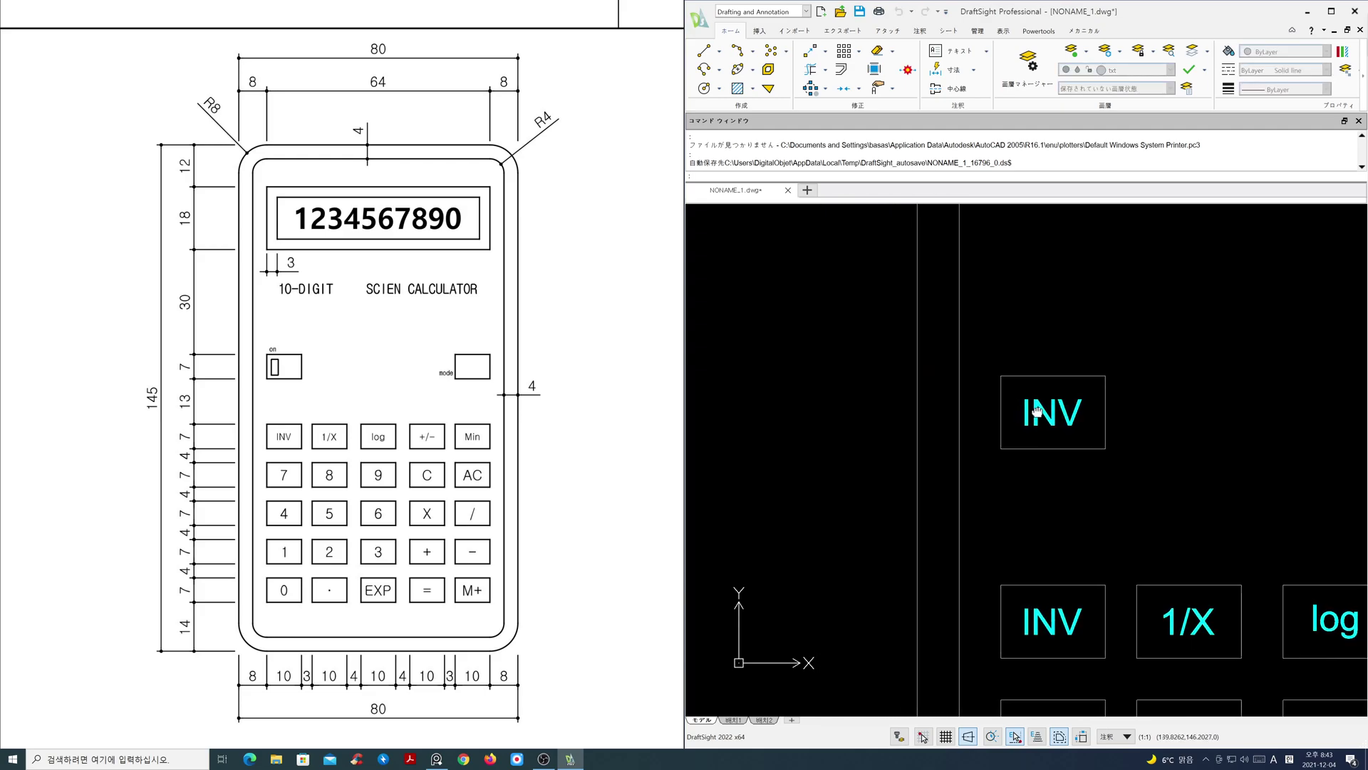
pyautogui.doubleClick(1083, 431)
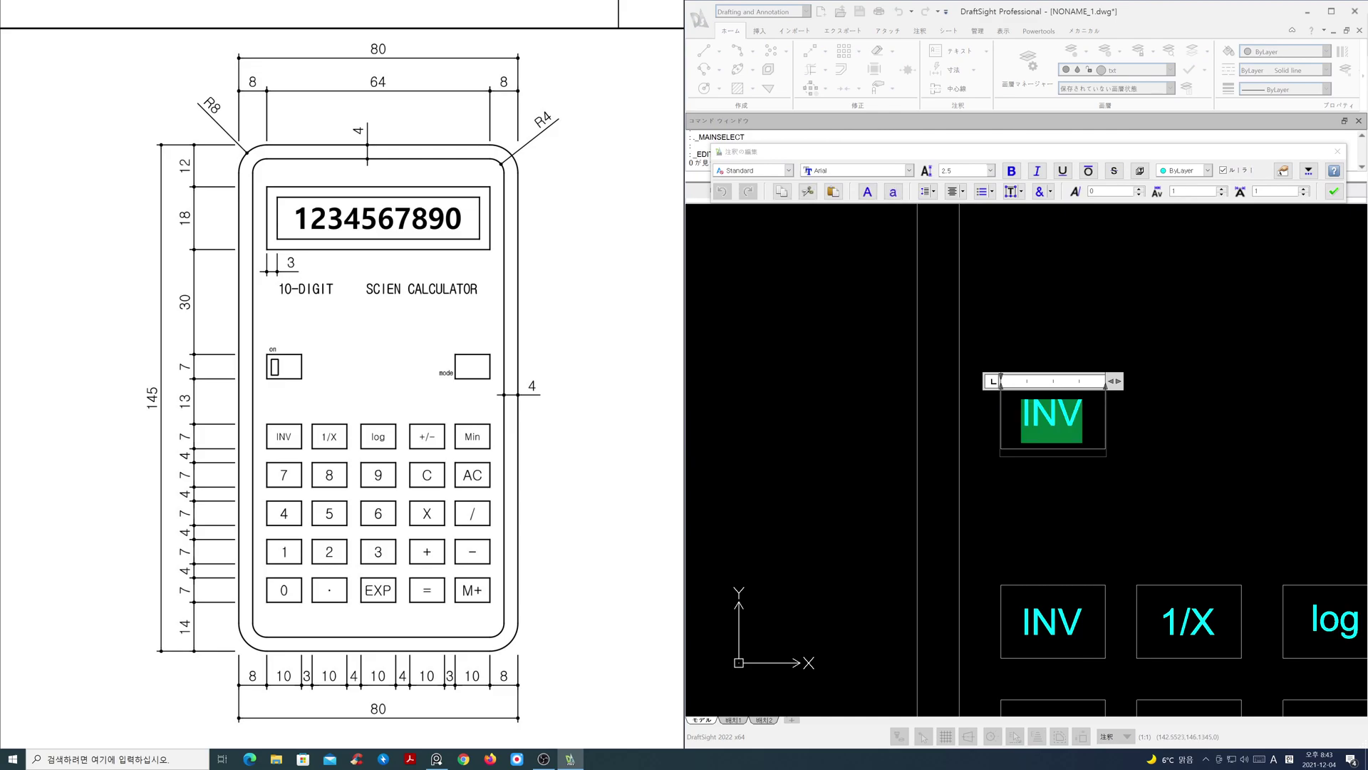
pyautogui.write('on')
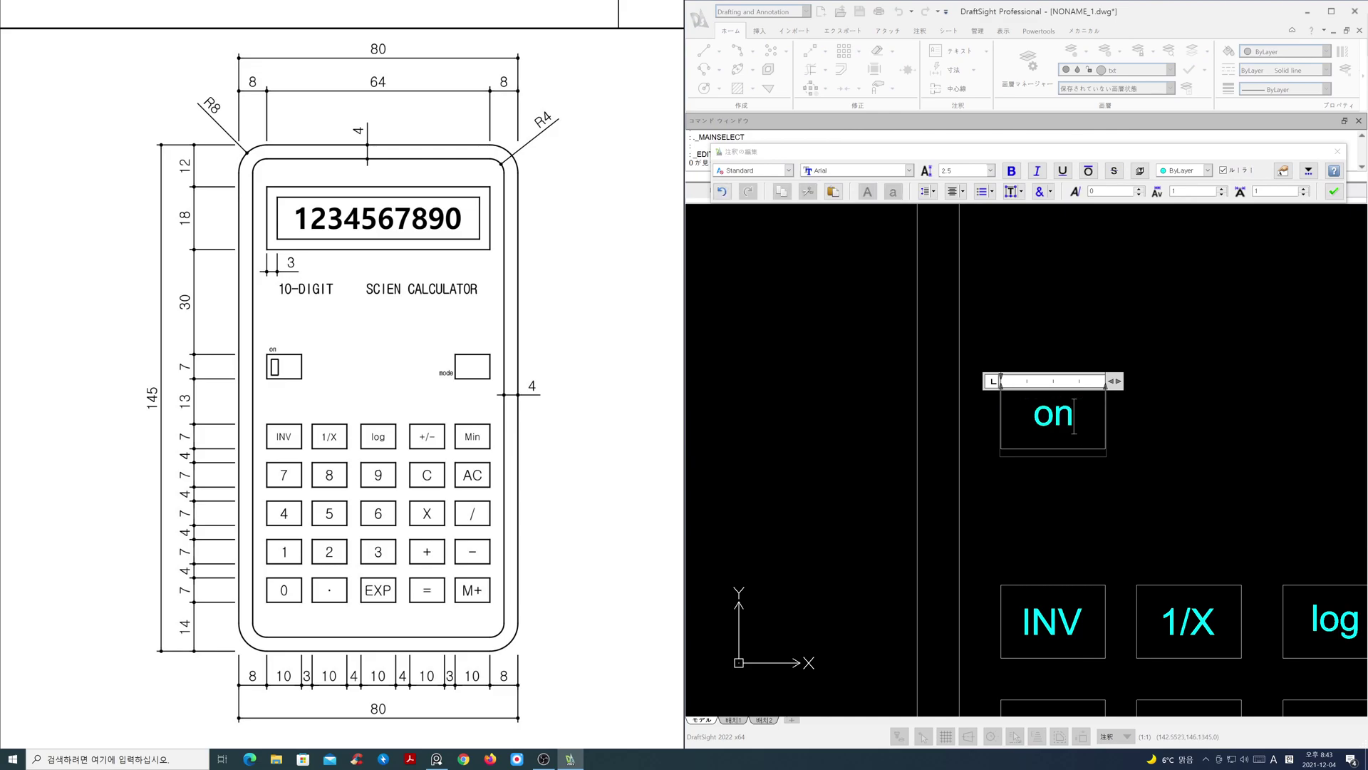
# Step: Set the text height of the "on" label to 1
pyautogui.hotkey('ctrl', 'a')
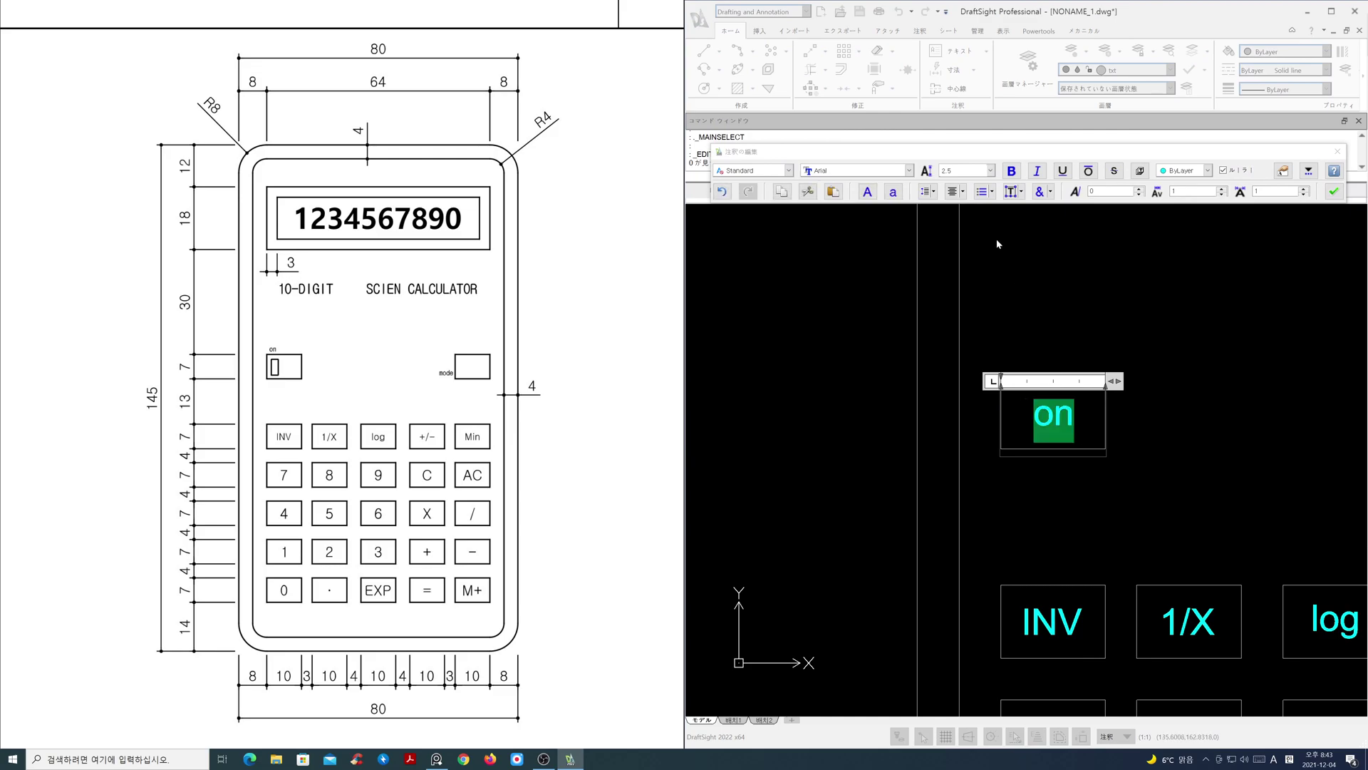
pyautogui.click(962, 170)
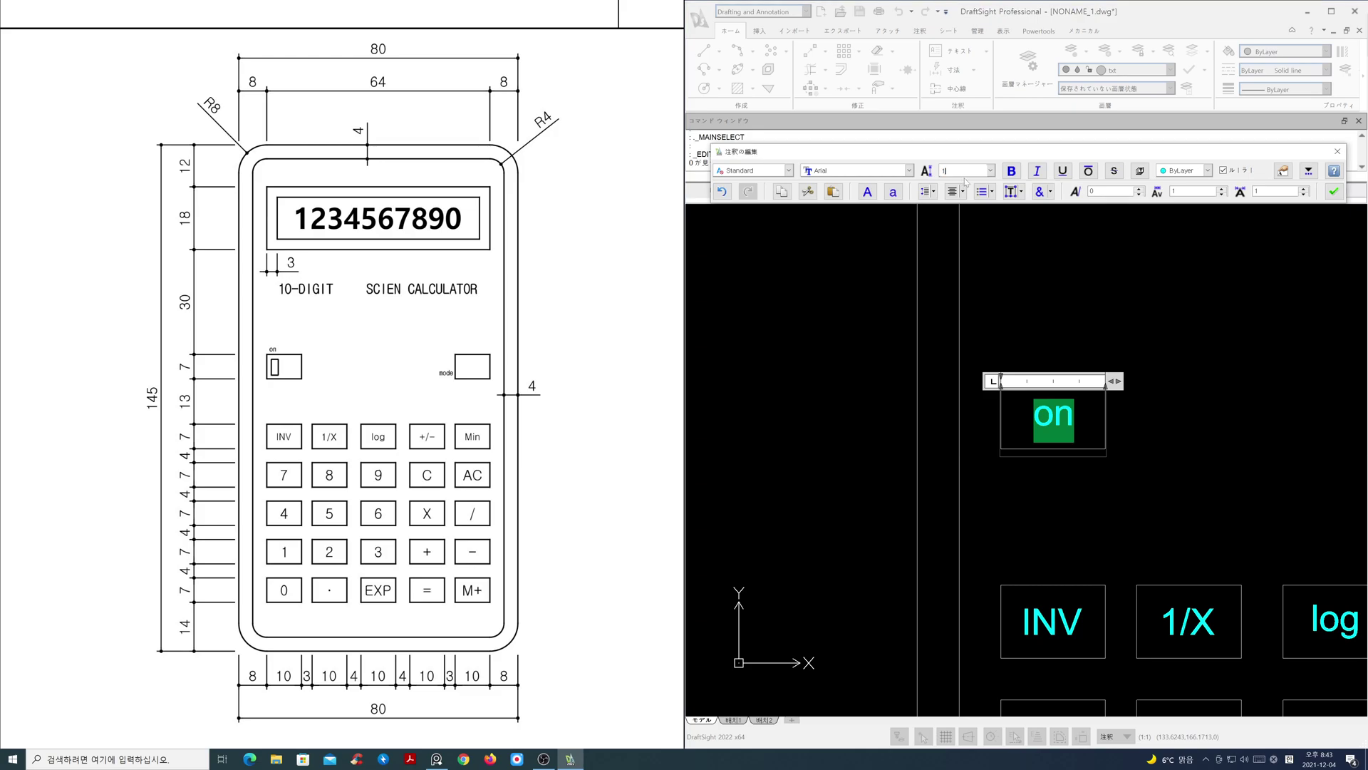
pyautogui.click(1042, 262)
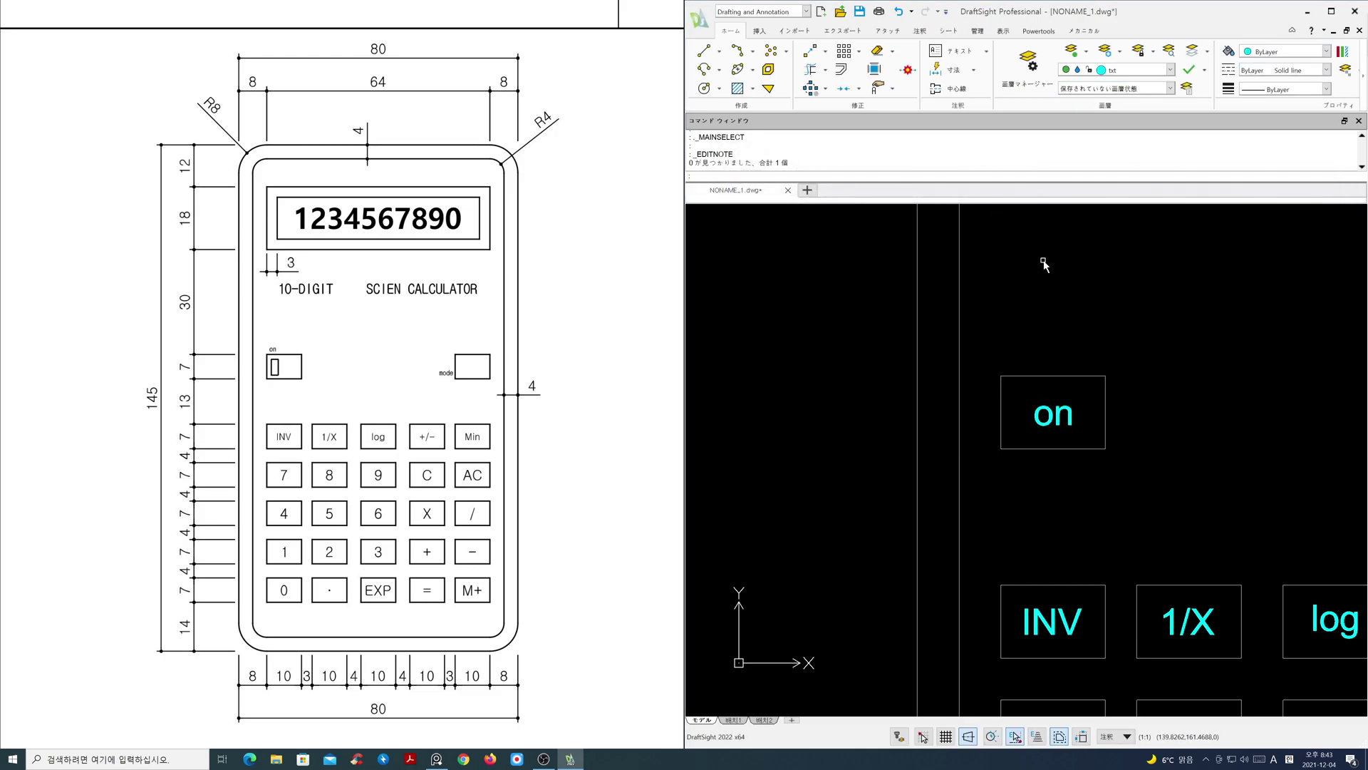
pyautogui.doubleClick(1055, 416)
pyautogui.click(955, 170)
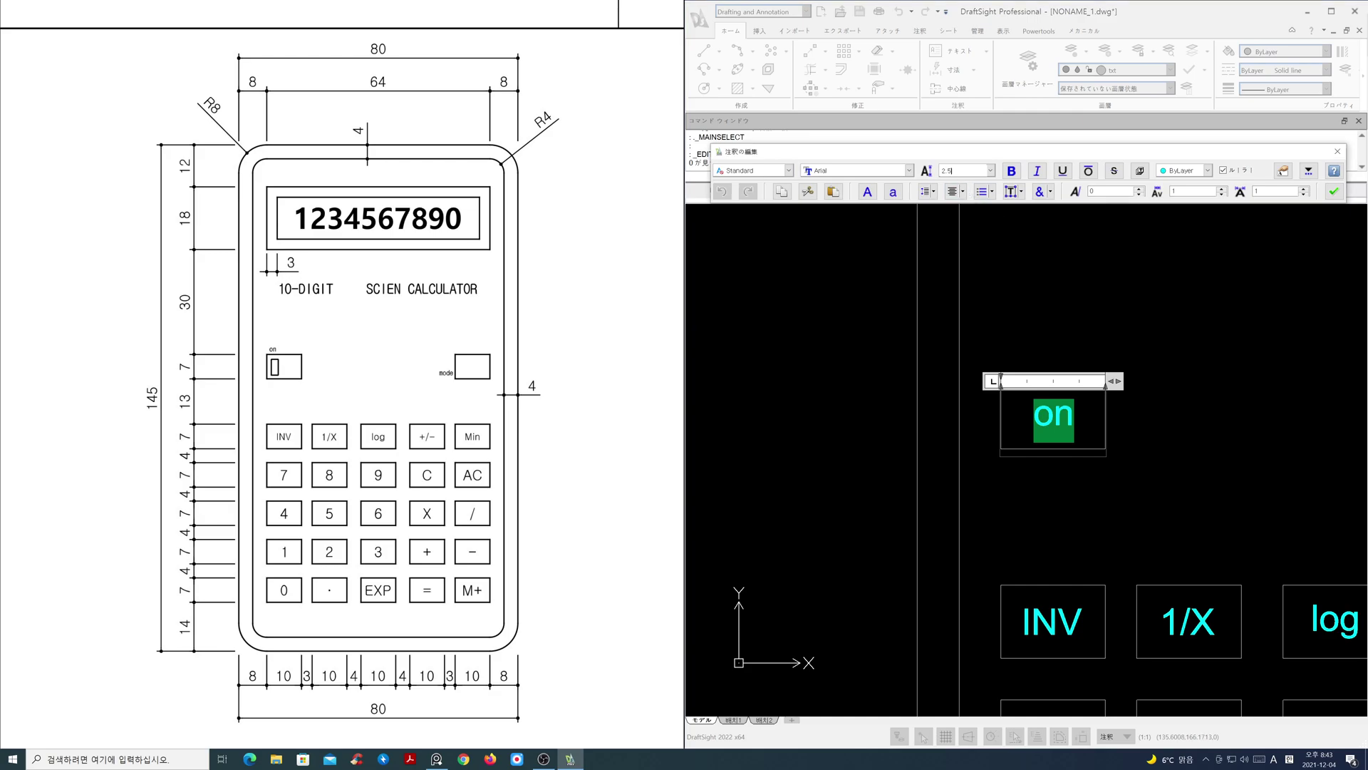
pyautogui.write('1')
pyautogui.press('Return')
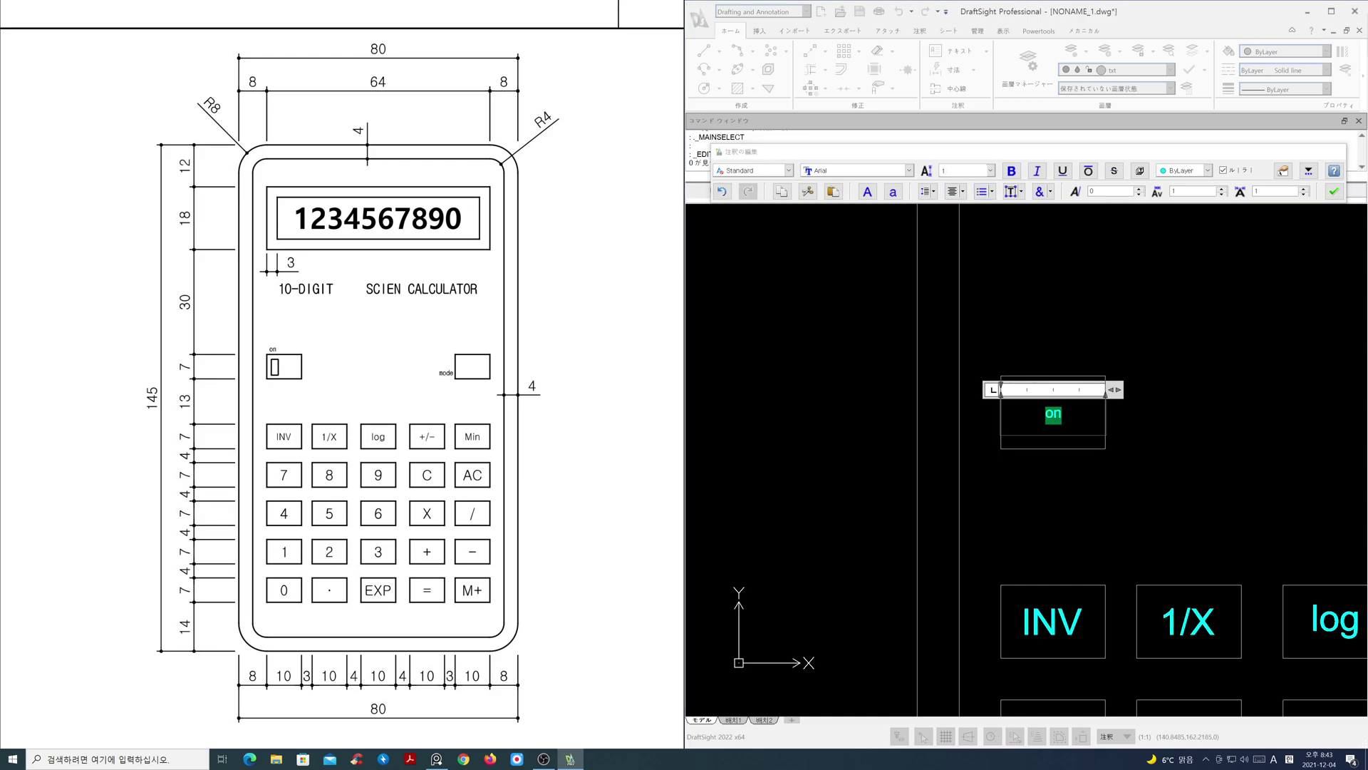
pyautogui.click(1058, 263)
# Step: Move the "on" label freely, with ortho and entity snap off, to just above the upper-left corner of its box
pyautogui.write('m')
pyautogui.press('space')
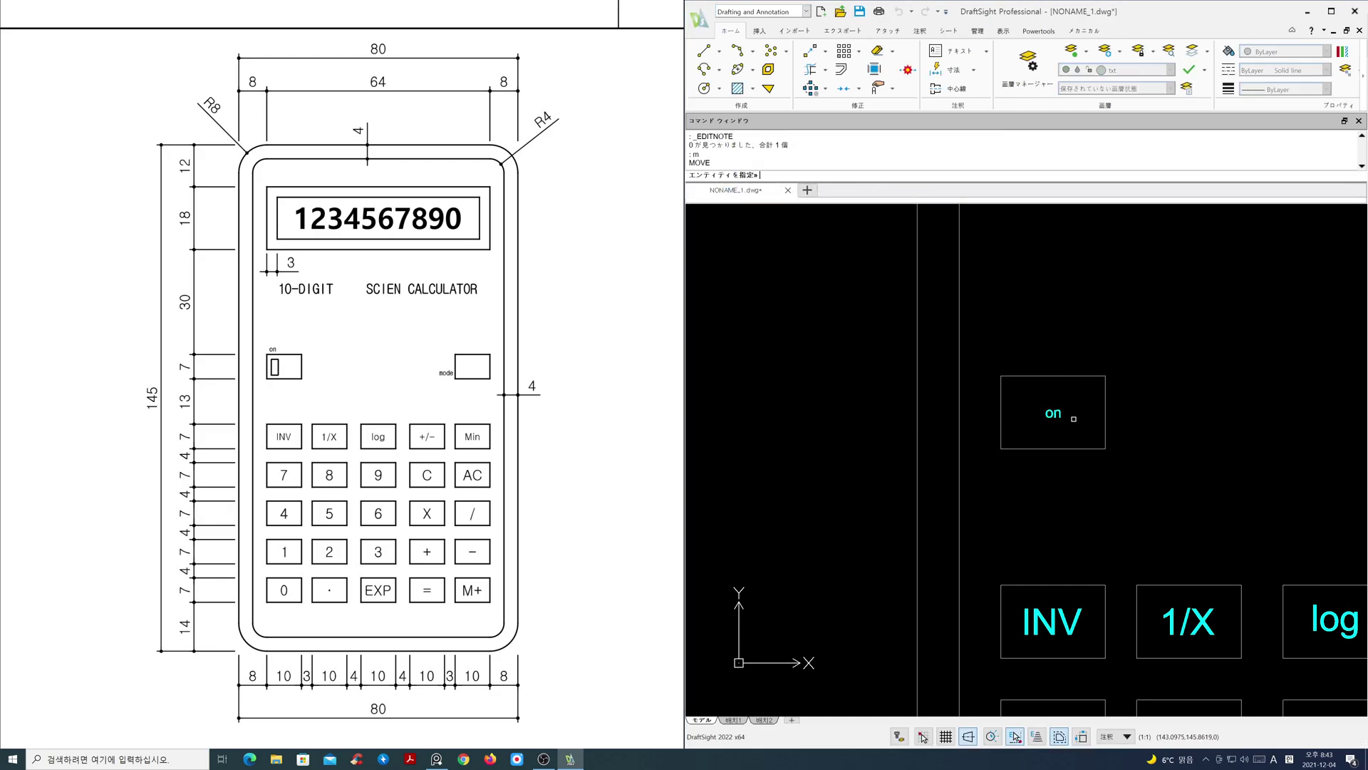
pyautogui.click(1059, 415)
pyautogui.press('space')
pyautogui.click(1069, 416)
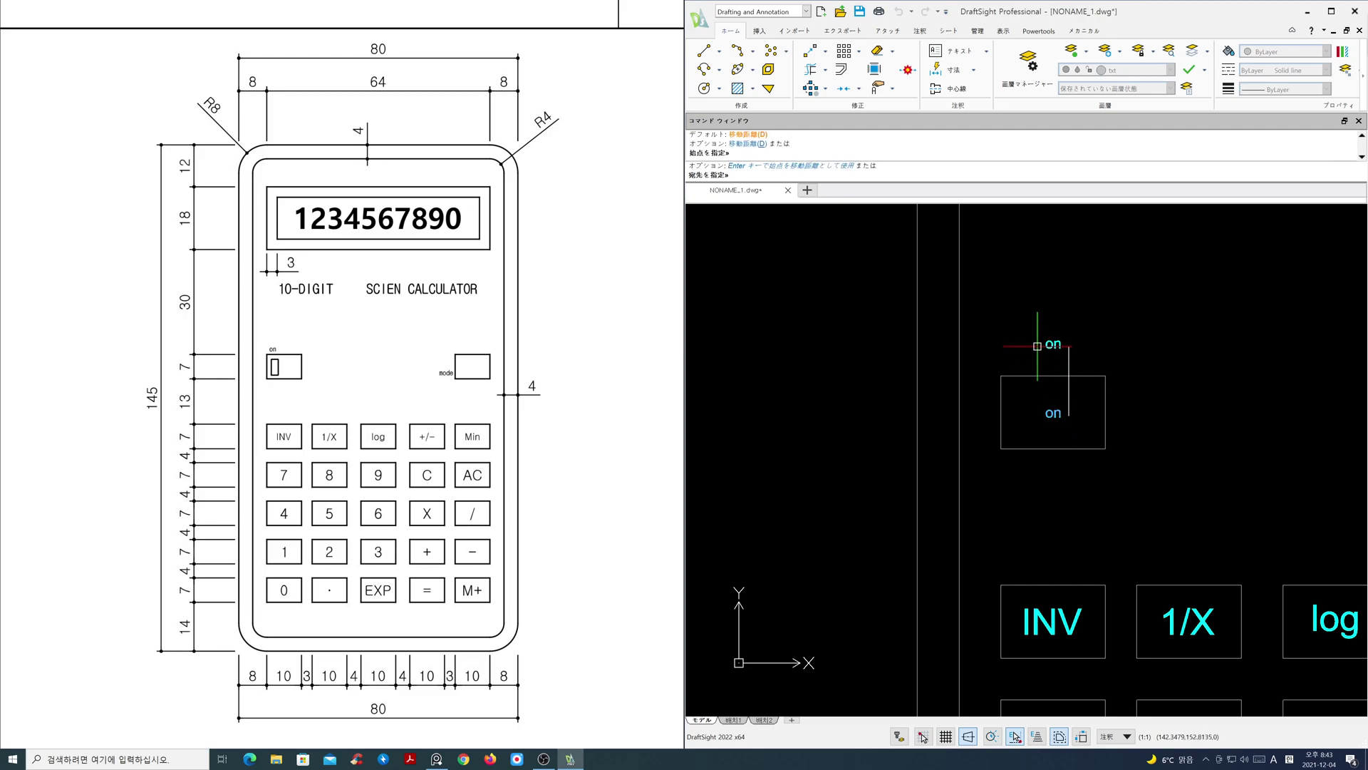
pyautogui.press('F8')
pyautogui.press('F3')
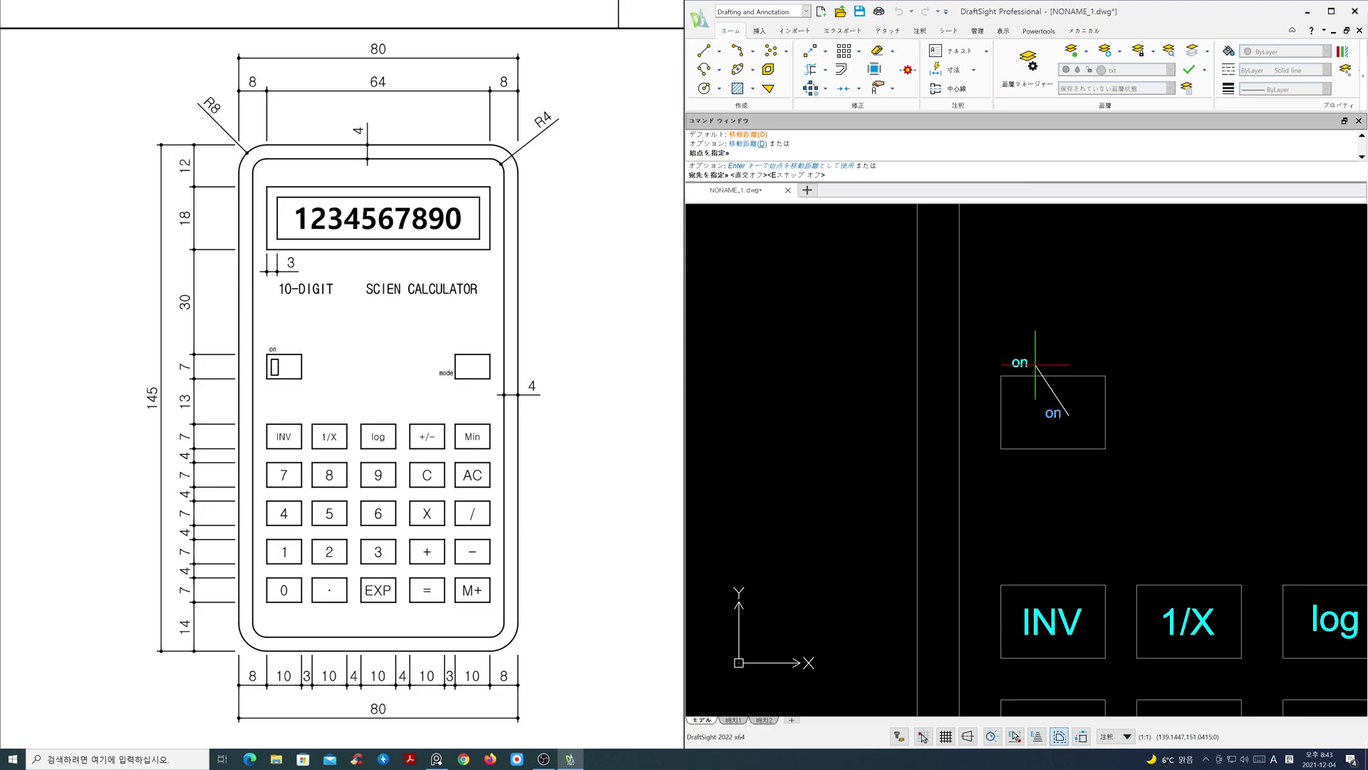
pyautogui.click(1035, 364)
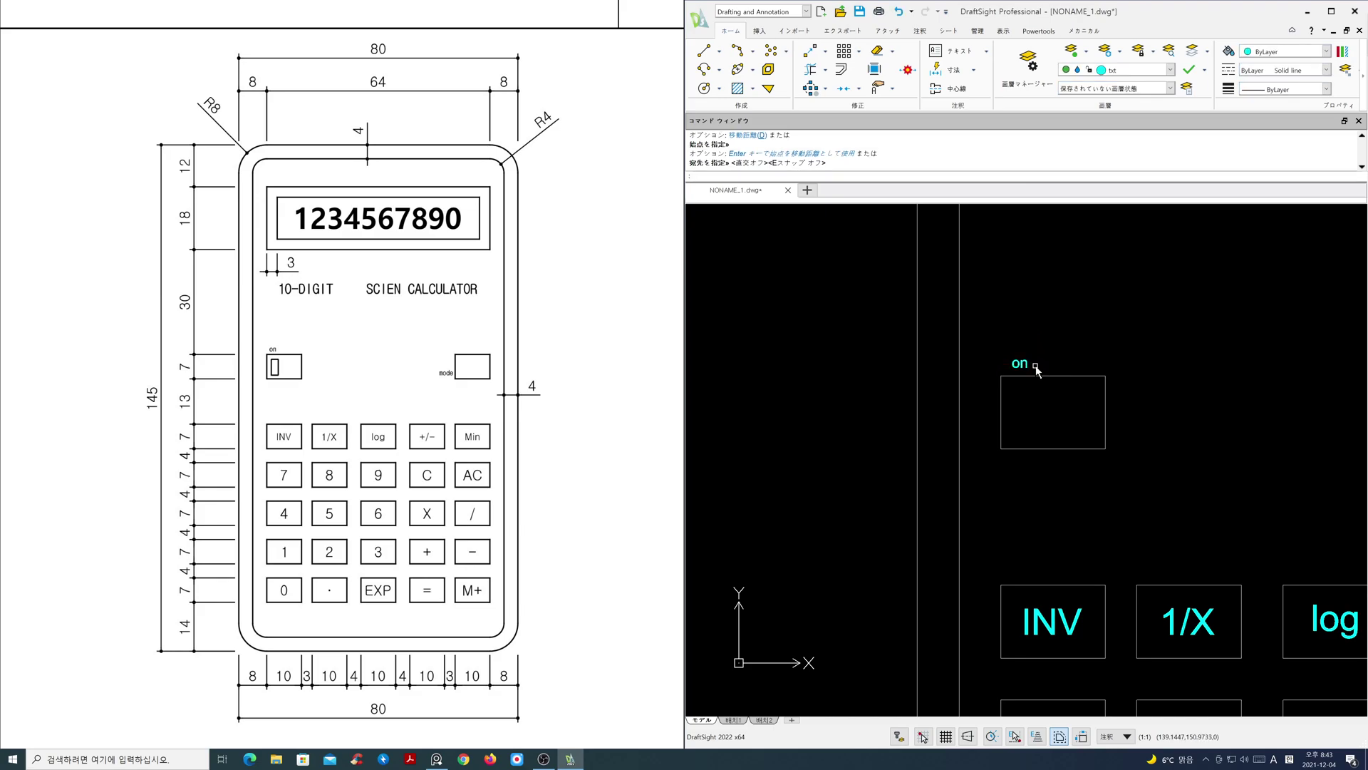
# Step: Switch to the green layer and draw a narrow upright rectangle inside the left end of the "on" box as the switch slider
pyautogui.click(1170, 69)
pyautogui.click(1158, 136)
pyautogui.write('rec')
pyautogui.press('Return')
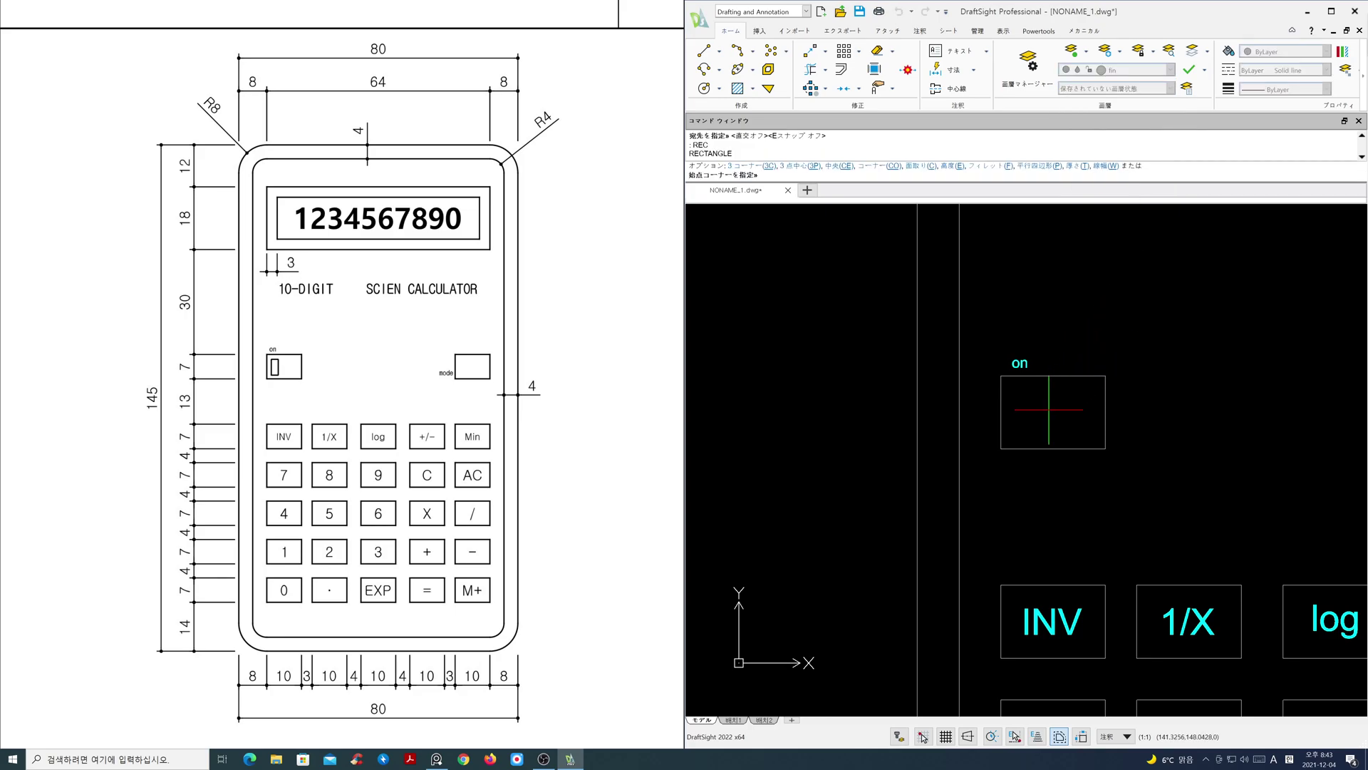
pyautogui.click(1010, 442)
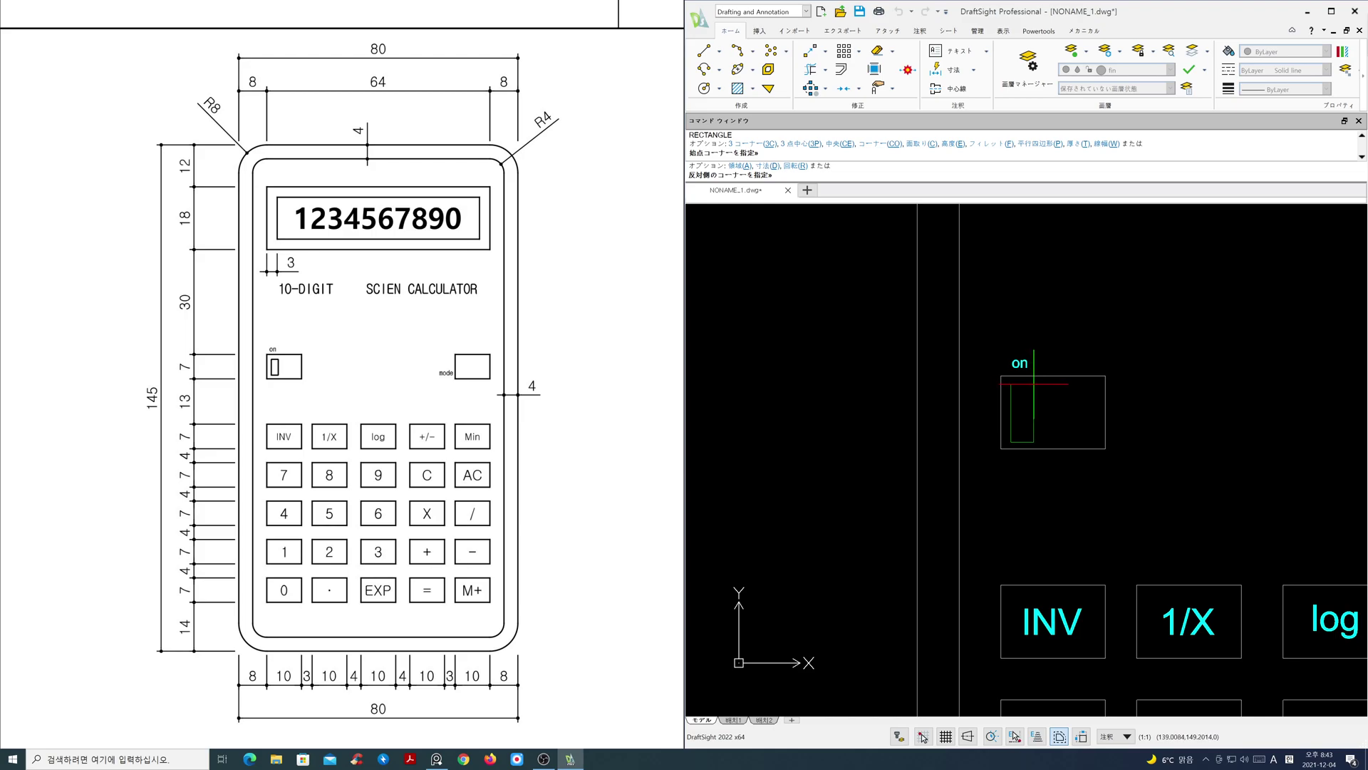
pyautogui.click(1035, 385)
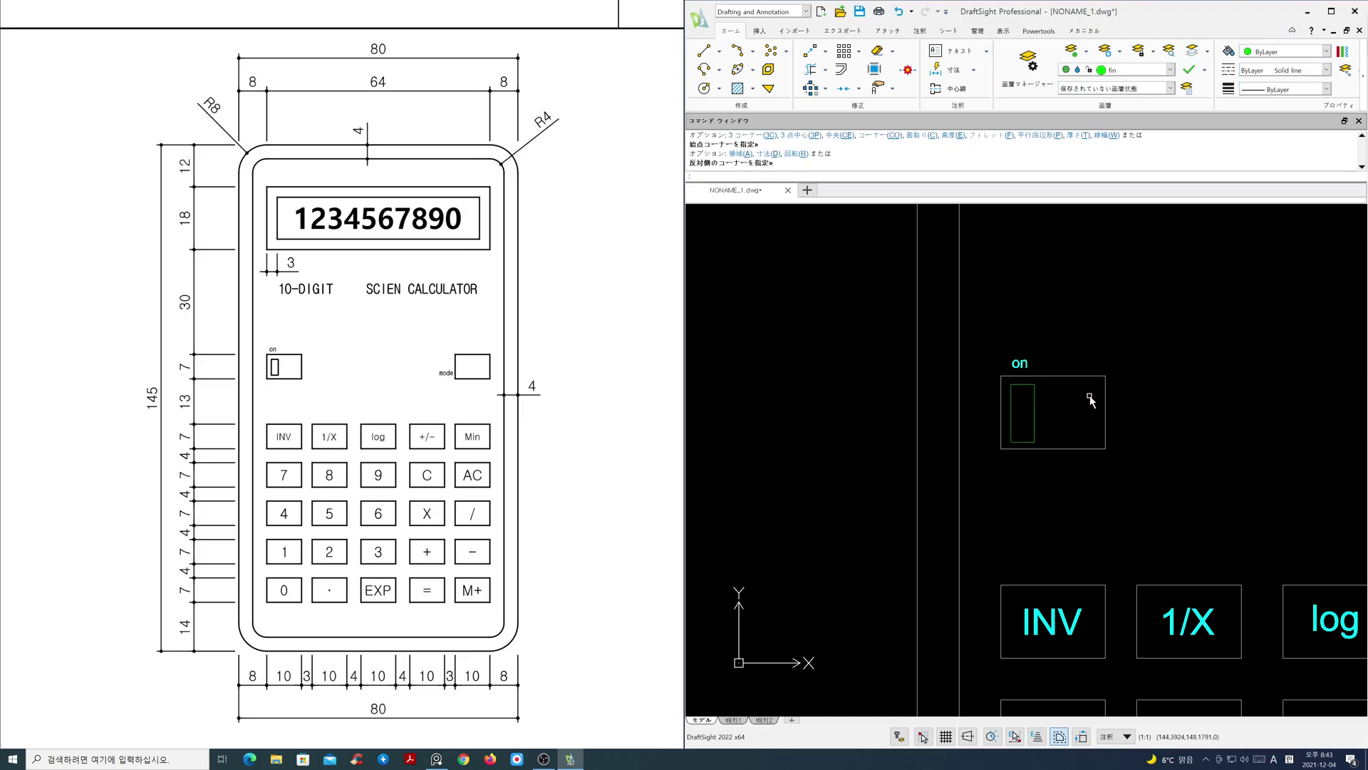
pyautogui.scroll(-5, 1092, 401)
pyautogui.moveTo(1221, 418); pyautogui.dragTo(1050, 429, button='middle')
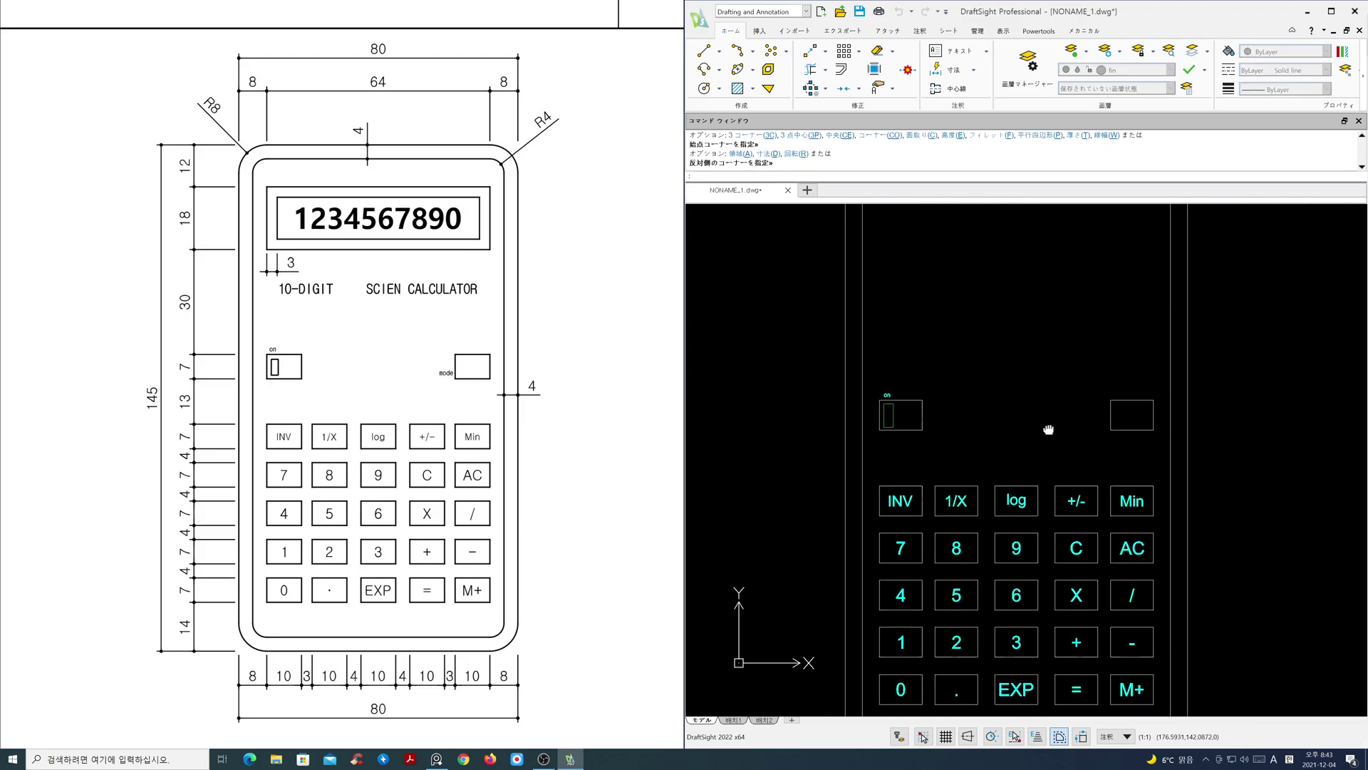
pyautogui.scroll(2, 1084, 406)
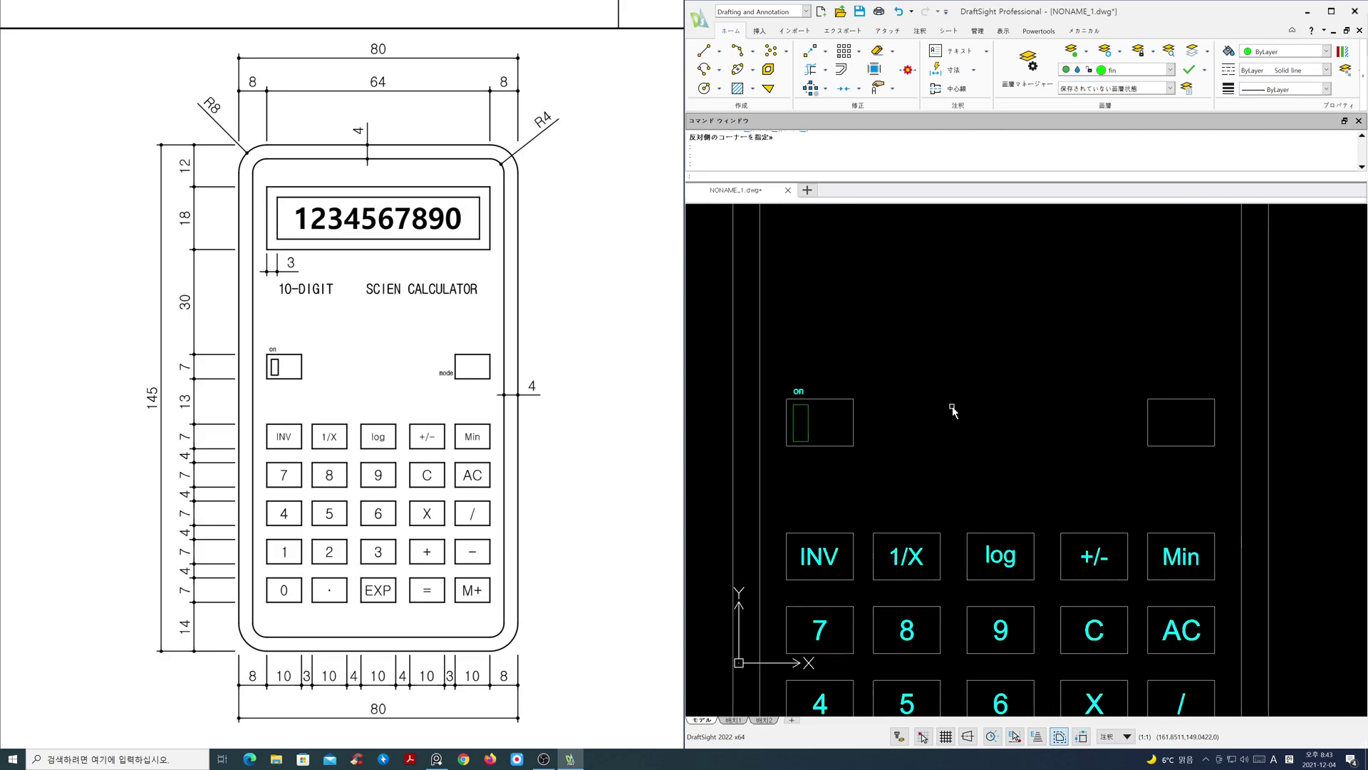
# Step: Copy the "on" label to just outside the lower-left corner of the mode switch's empty box
pyautogui.write('cp')
pyautogui.press('Return')
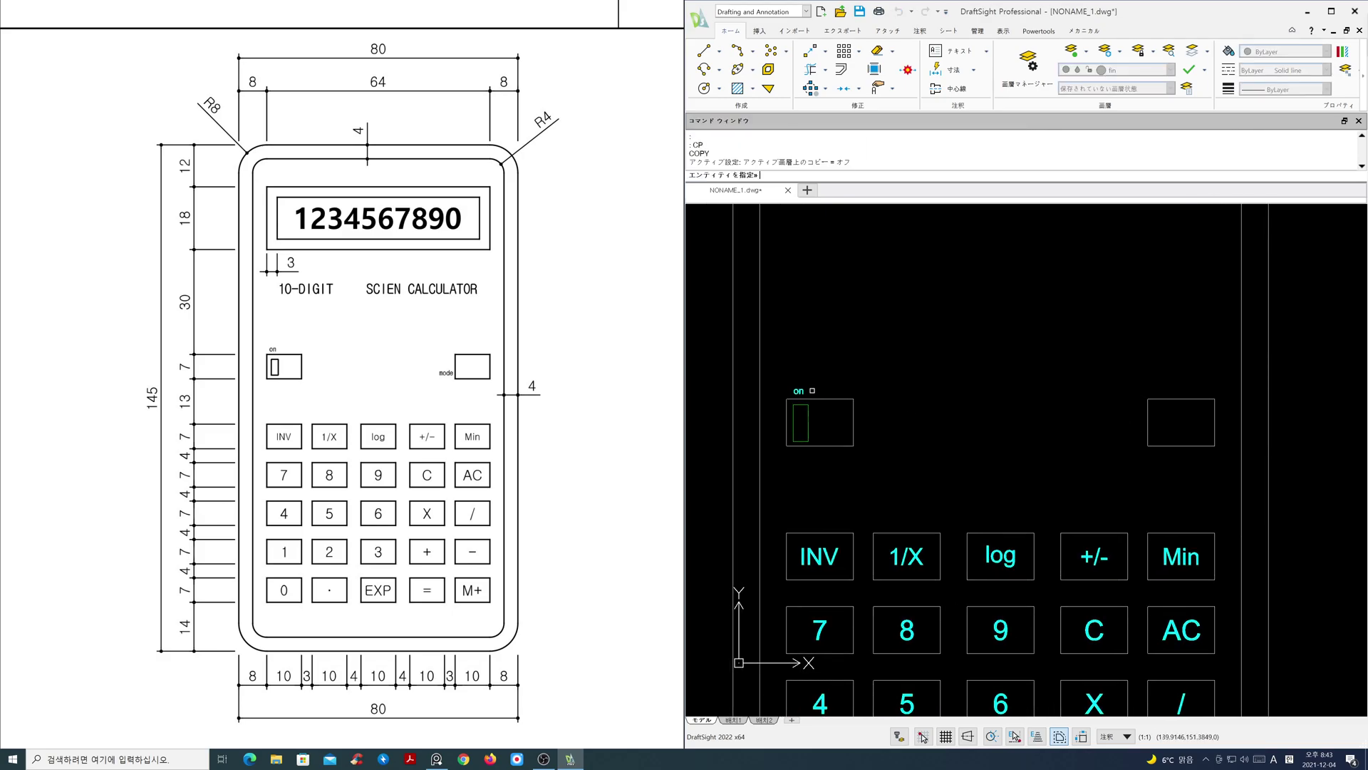
pyautogui.click(799, 390)
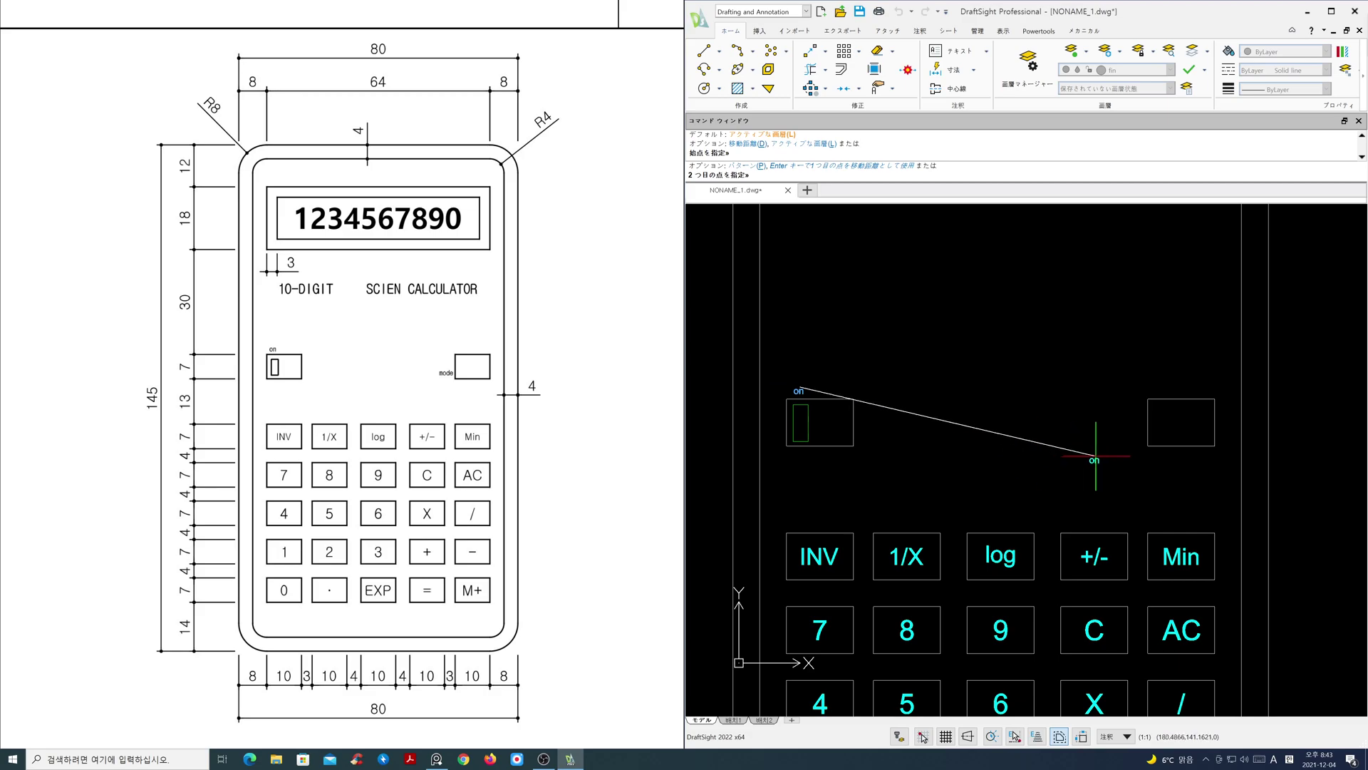
pyautogui.click(1135, 436)
pyautogui.press('Return')
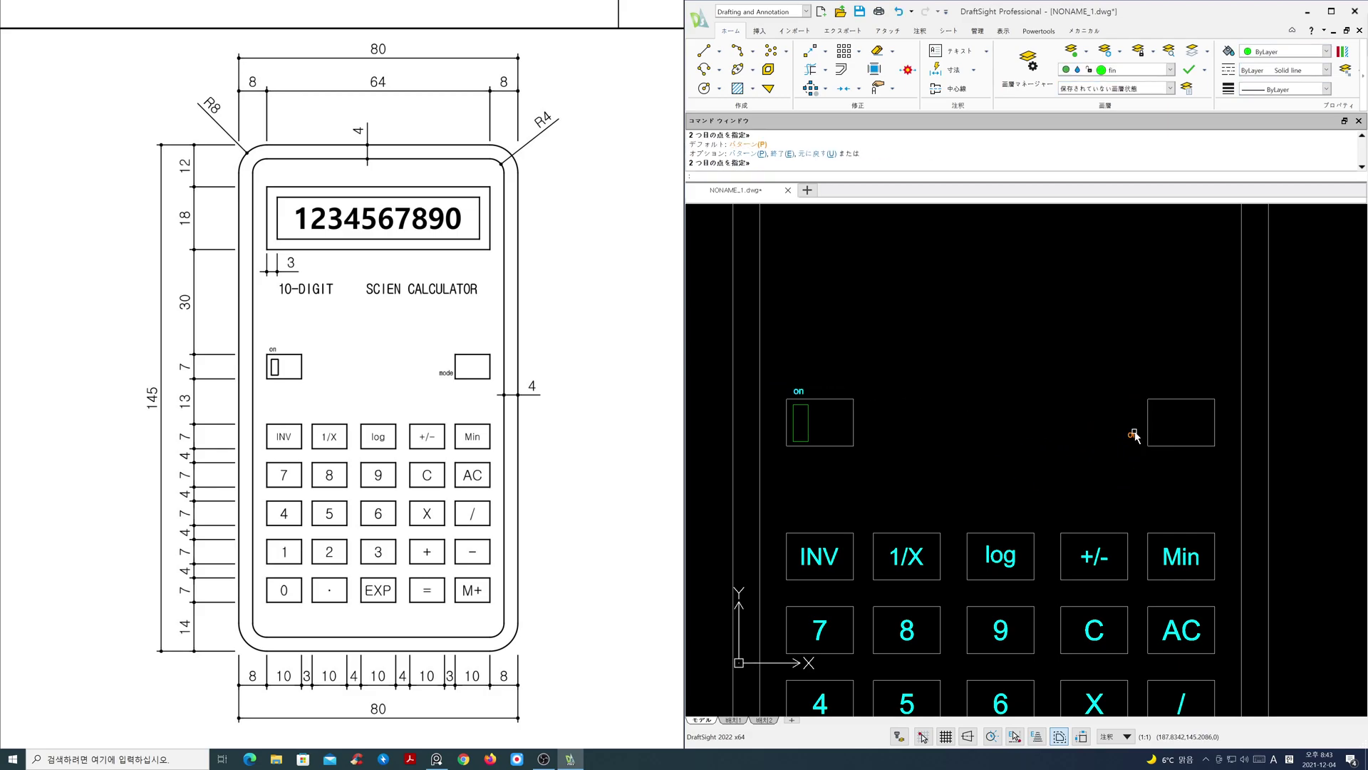
# Step: Change the text of the copied label beside the mode switch box to "mode"
pyautogui.scroll(4, 1135, 436)
pyautogui.moveTo(1118, 442); pyautogui.dragTo(961, 461, button='middle')
pyautogui.doubleClick(961, 461)
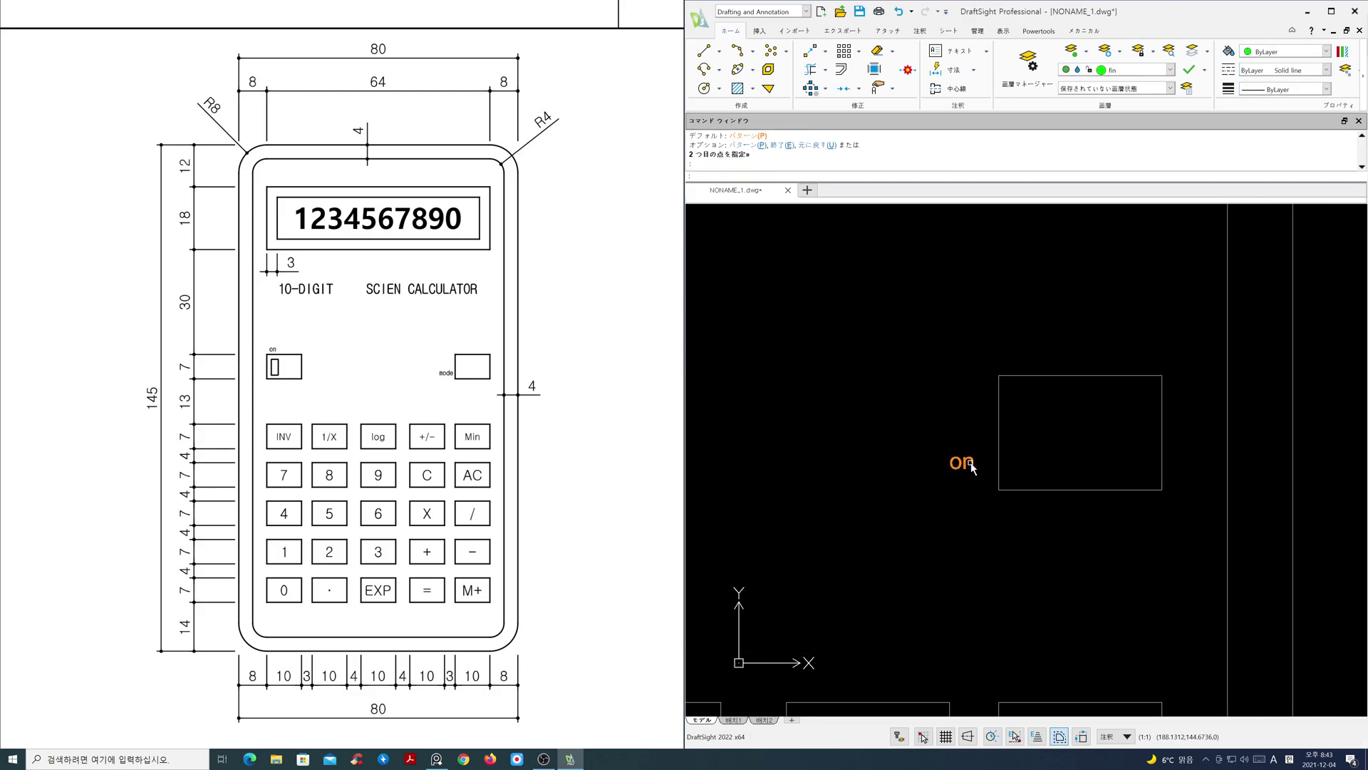
pyautogui.write('mode')
pyautogui.click(938, 417)
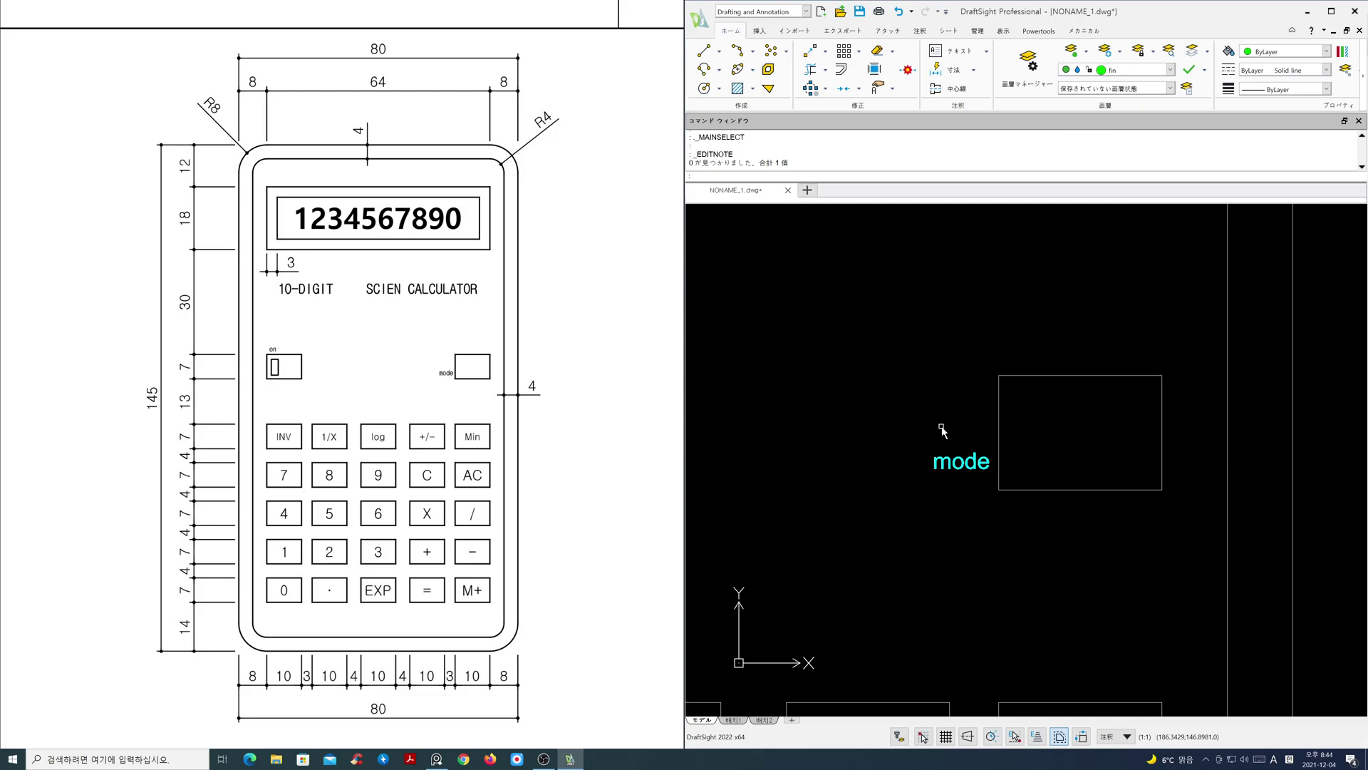
# Step: Move the "mode" label slightly downward, keeping it beside the lower-left corner of its switch box
pyautogui.write('m')
pyautogui.press('space')
pyautogui.click(969, 461)
pyautogui.press('space')
pyautogui.click(958, 428)
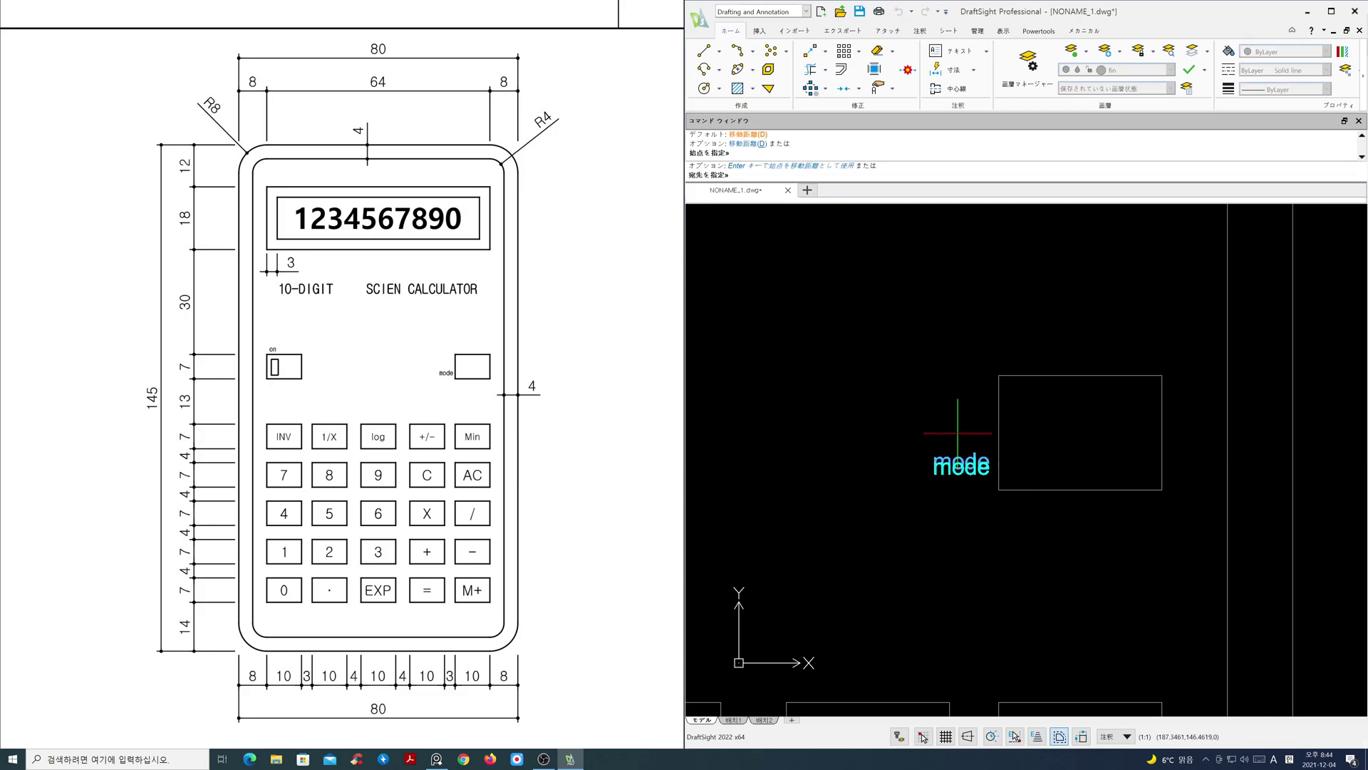
pyautogui.click(958, 432)
pyautogui.scroll(-5, 955, 445)
pyautogui.moveTo(953, 446); pyautogui.dragTo(1075, 357, button='middle')
pyautogui.scroll(-2, 1044, 383)
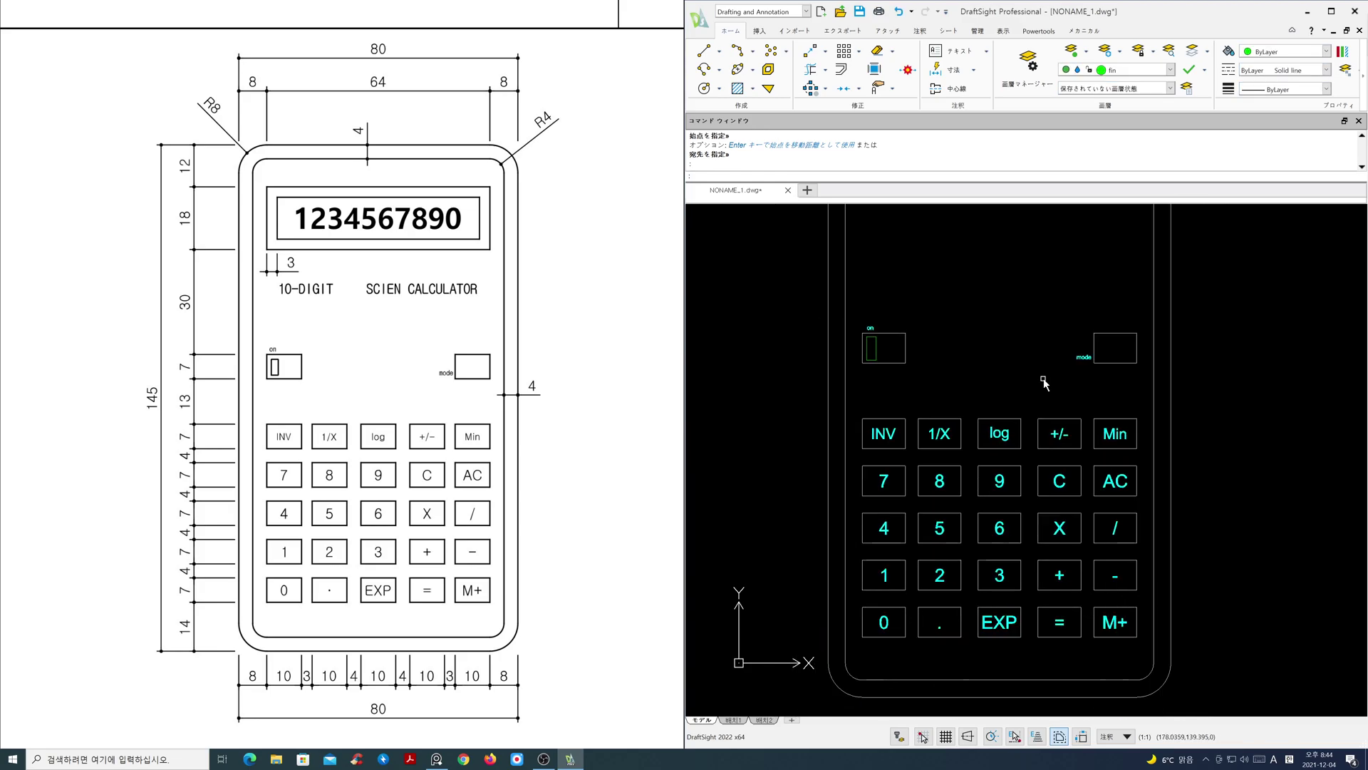
pyautogui.press('Escape')
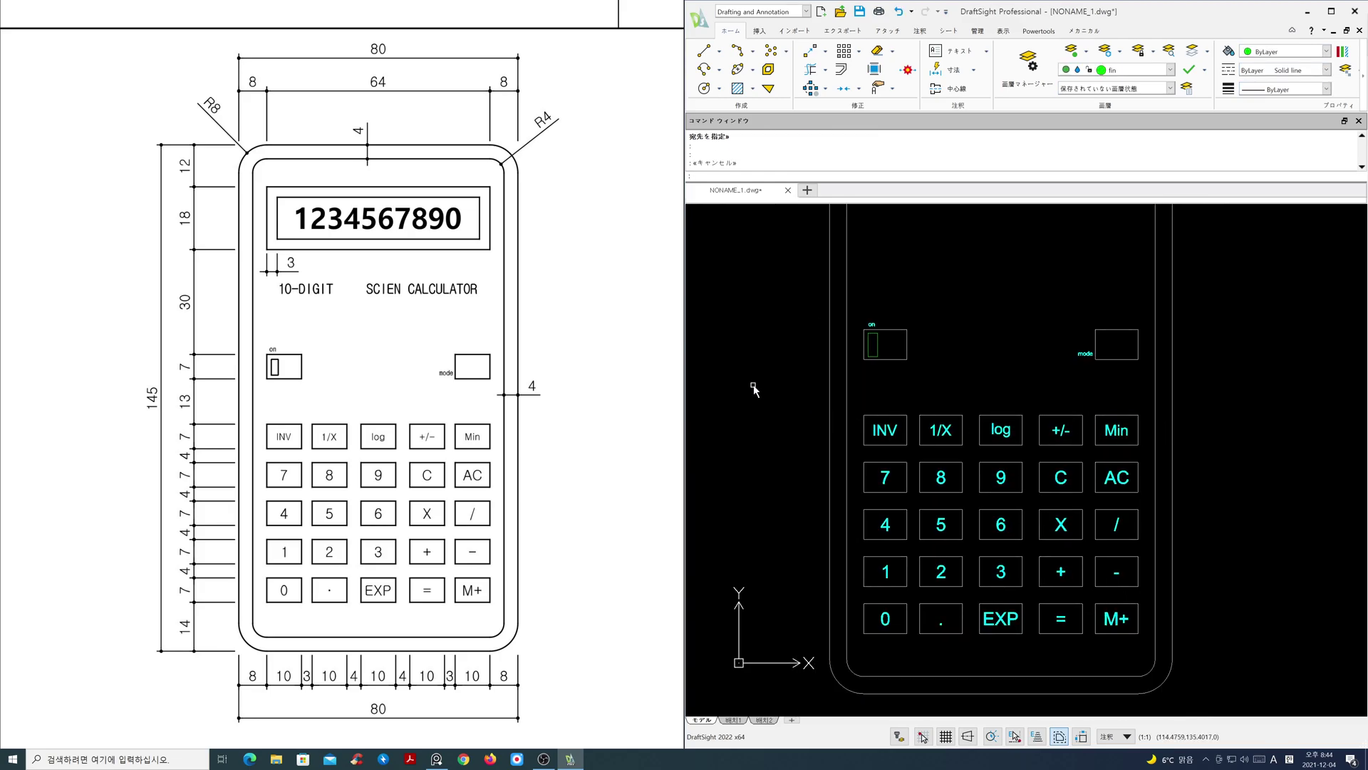
# Step: Switch to the white layer and offset the calculator body's outer top edge 12 downward for the display frame's top line
pyautogui.scroll(-4, 962, 327)
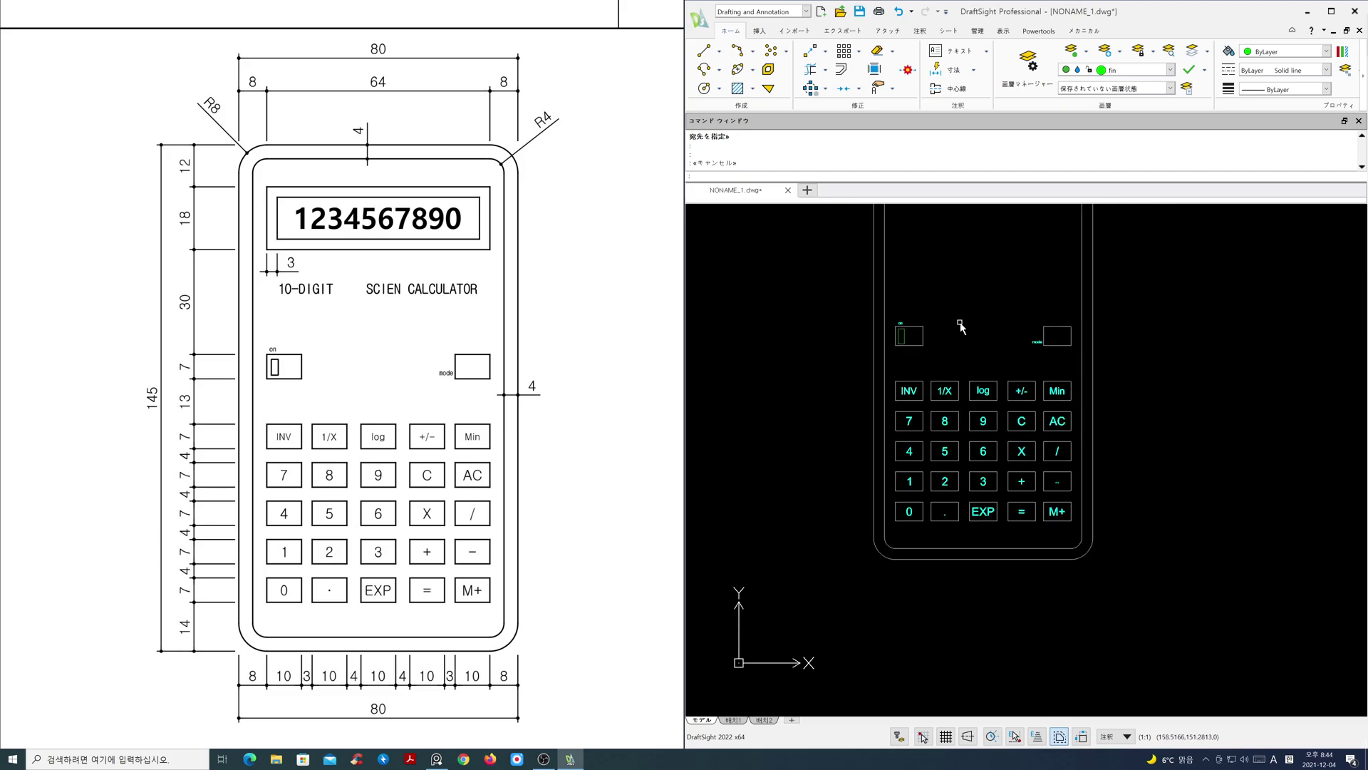
pyautogui.scroll(5, 481, 219)
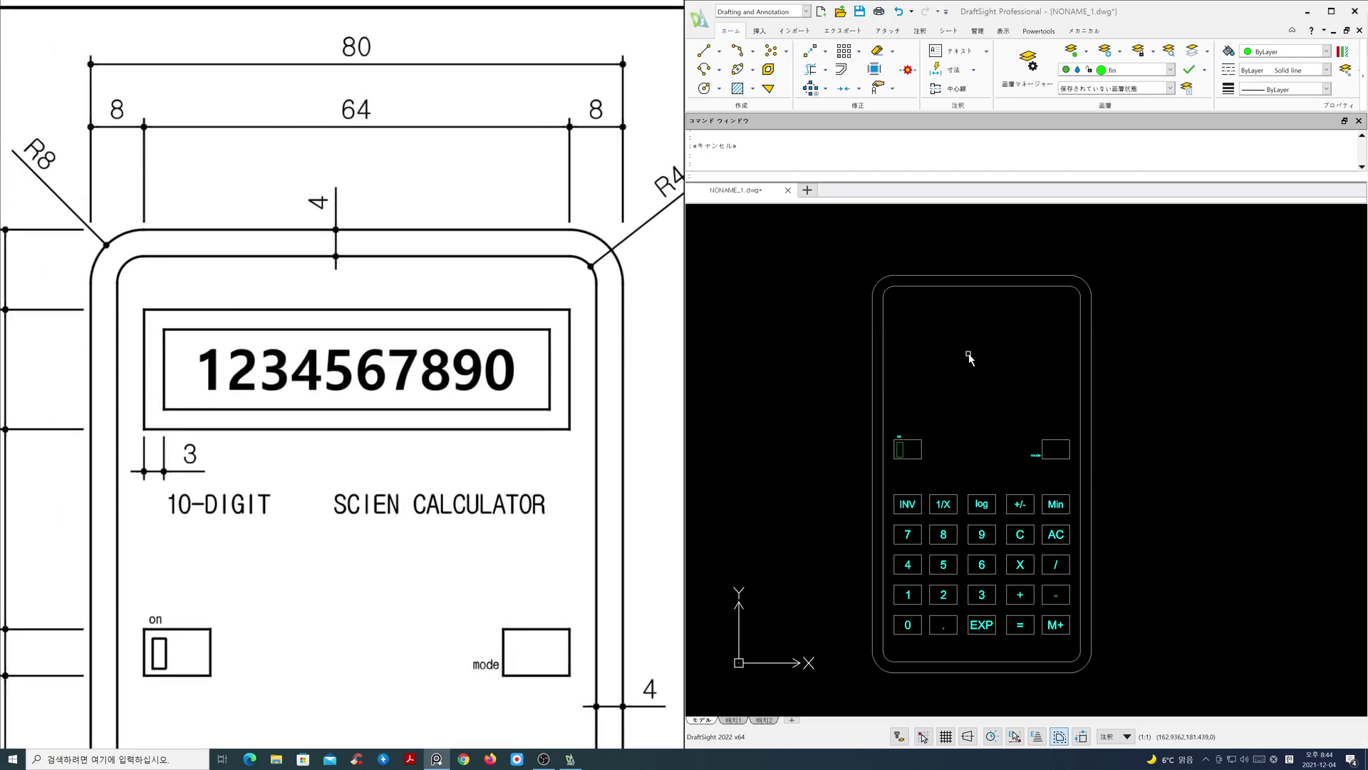
pyautogui.scroll(3, 964, 357)
pyautogui.moveTo(964, 371)
pyautogui.mouseDown(button='middle')
pyautogui.moveTo(968, 397)
pyautogui.moveTo(947, 413)
pyautogui.moveTo(977, 417)
pyautogui.mouseUp(button='middle')
pyautogui.scroll(1, 960, 379)
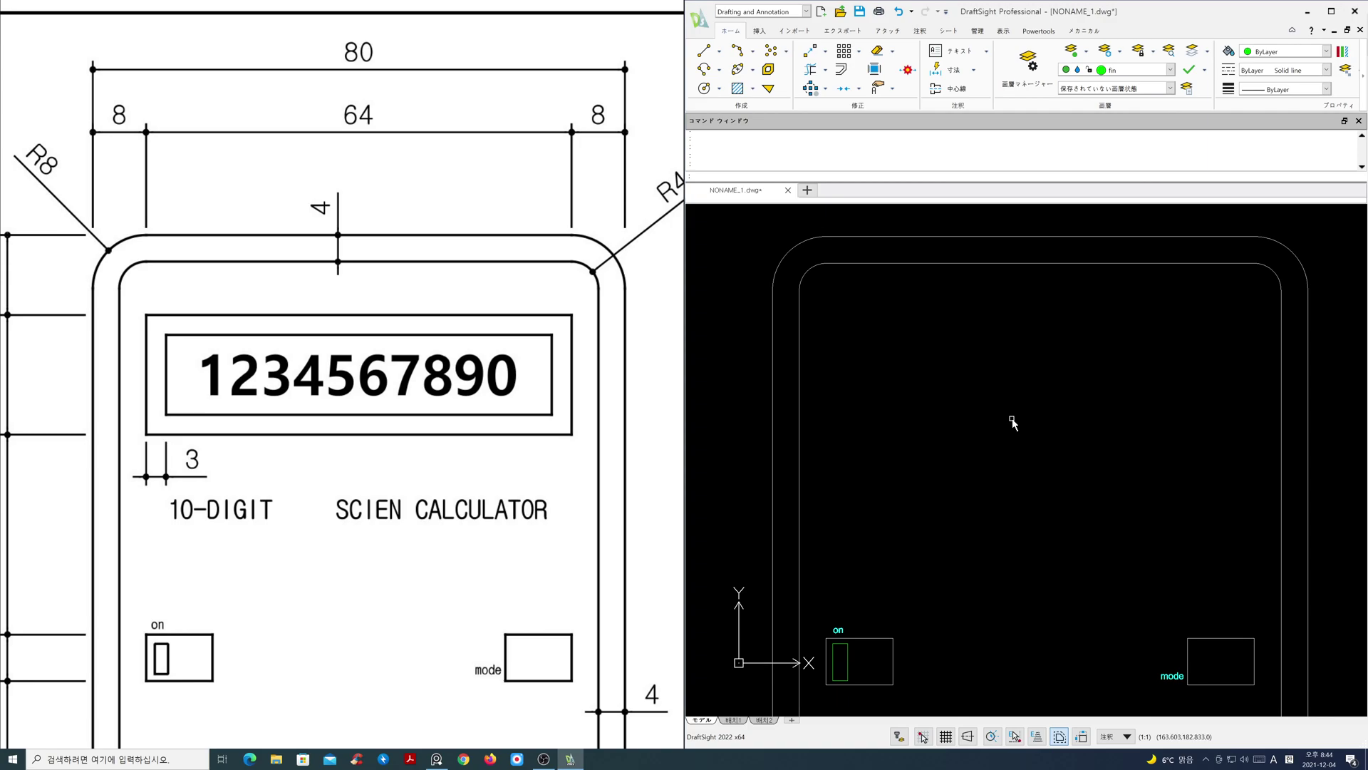
pyautogui.click(1169, 70)
pyautogui.click(1158, 123)
pyautogui.write('o')
pyautogui.press('Return')
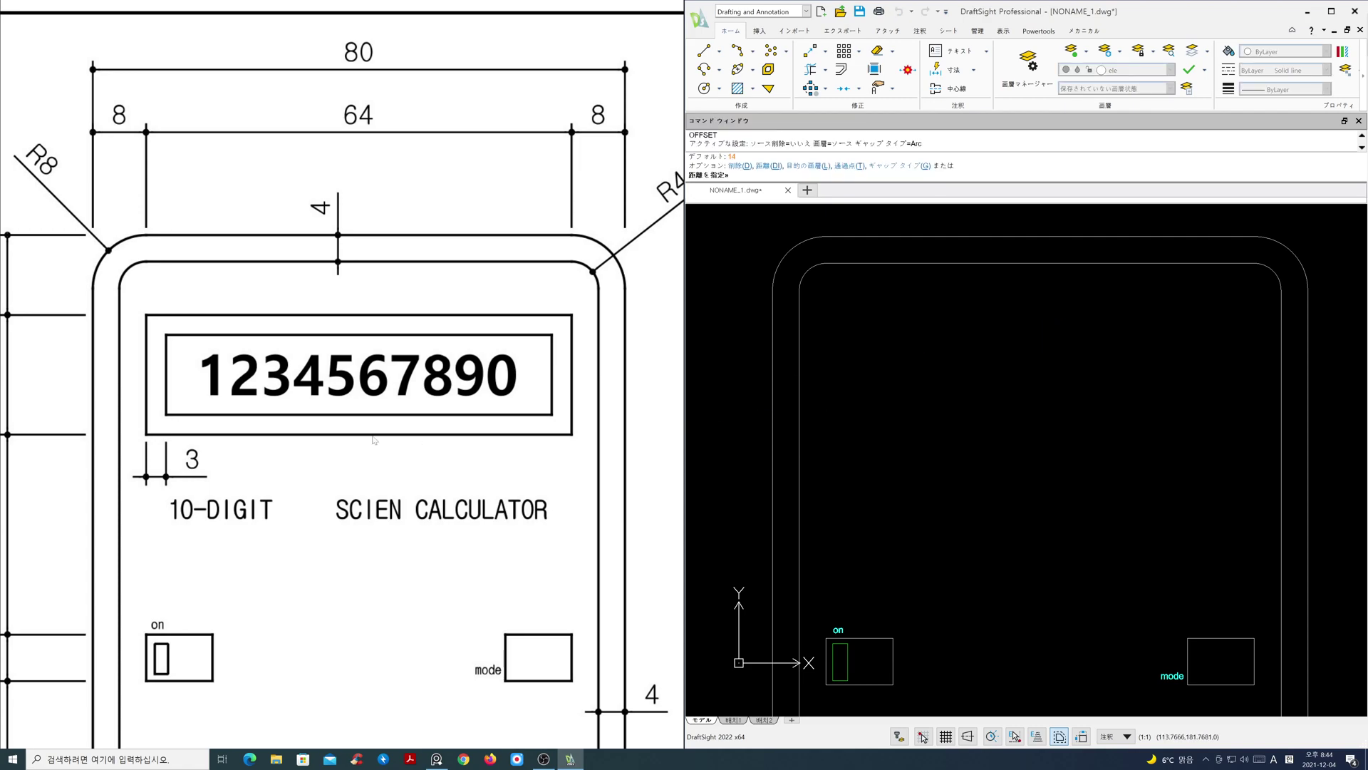
pyautogui.scroll(-2, 374, 440)
pyautogui.scroll(-1, 467, 430)
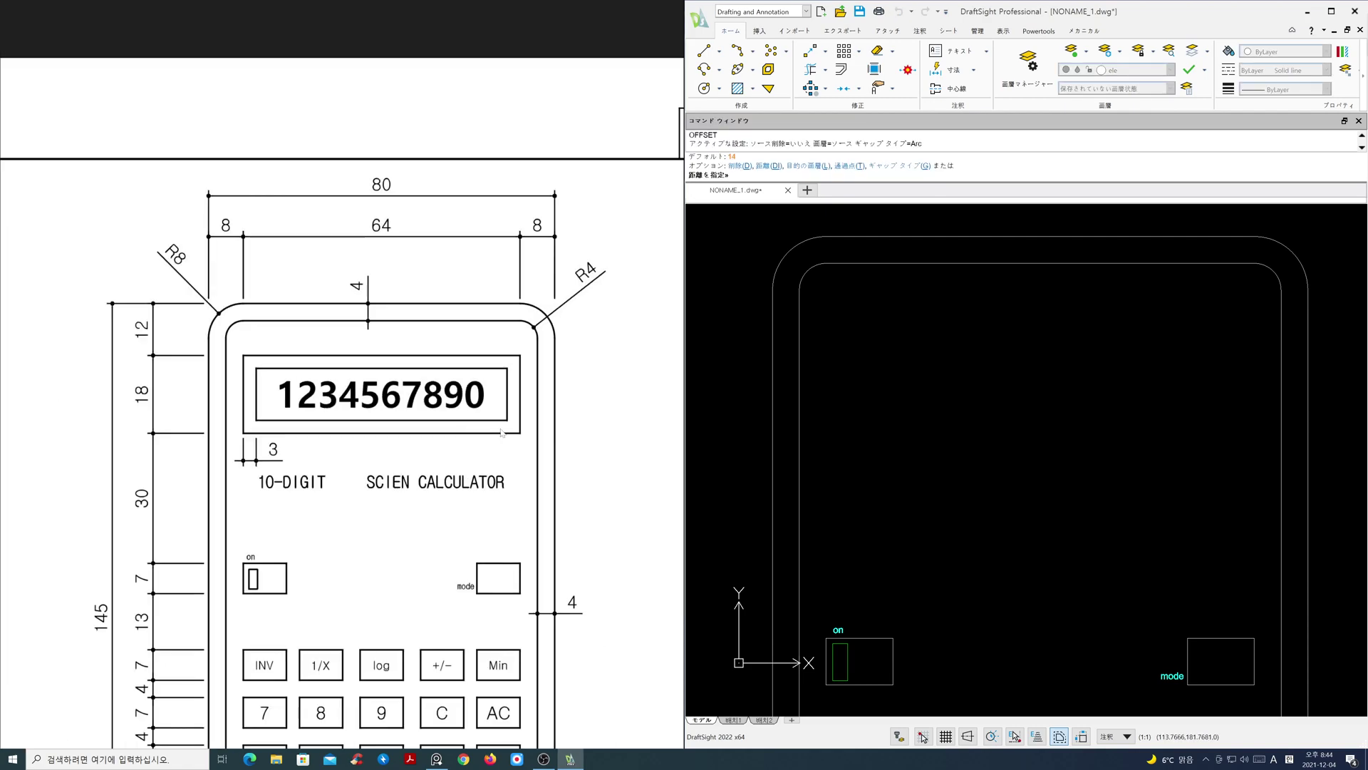
pyautogui.scroll(-2, 965, 388)
pyautogui.moveTo(965, 388)
pyautogui.mouseDown(button='middle')
pyautogui.moveTo(967, 413)
pyautogui.moveTo(970, 400)
pyautogui.mouseUp(button='middle')
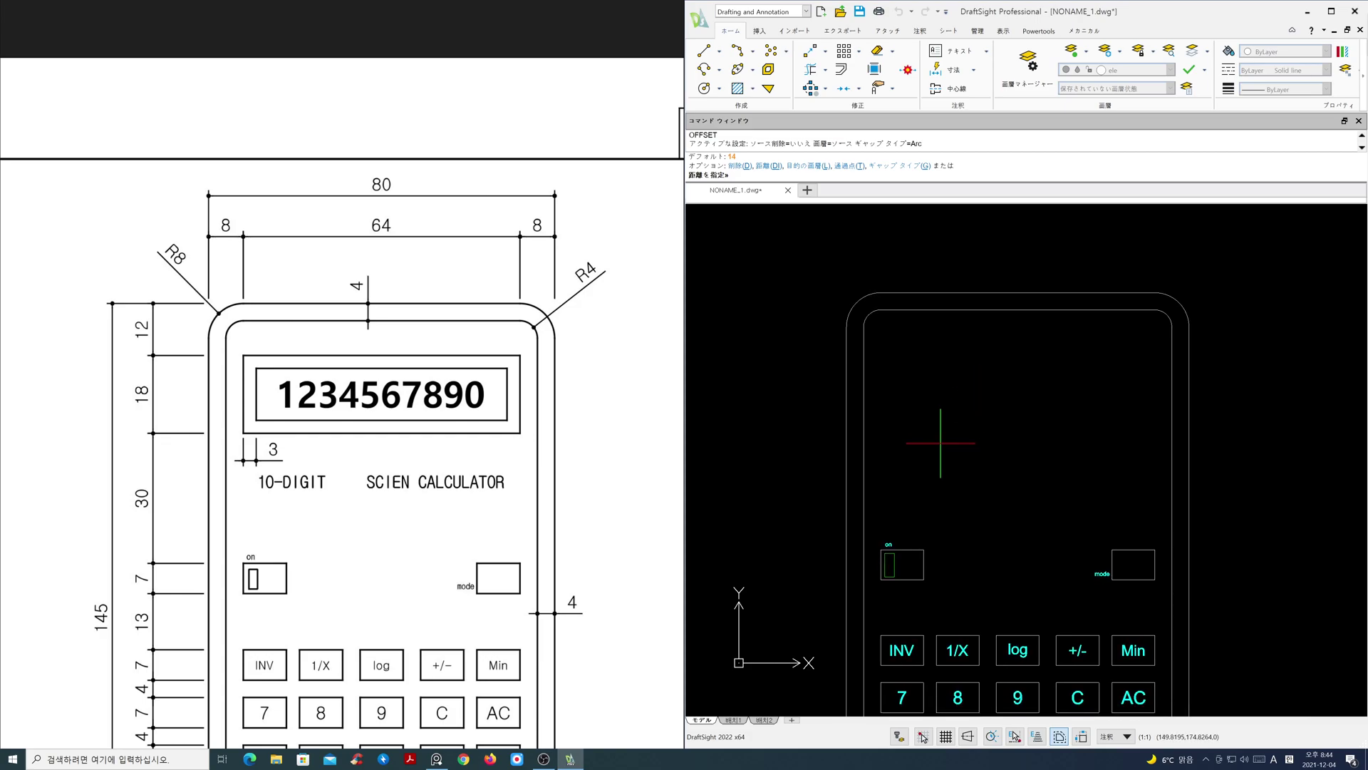
pyautogui.write('2')
pyautogui.press('Return')
pyautogui.click(956, 291)
pyautogui.click(965, 349)
pyautogui.press('Return')
# Step: Offset the display frame's top line 18 downward to create its bottom line
pyautogui.press('Return')
pyautogui.write('1')
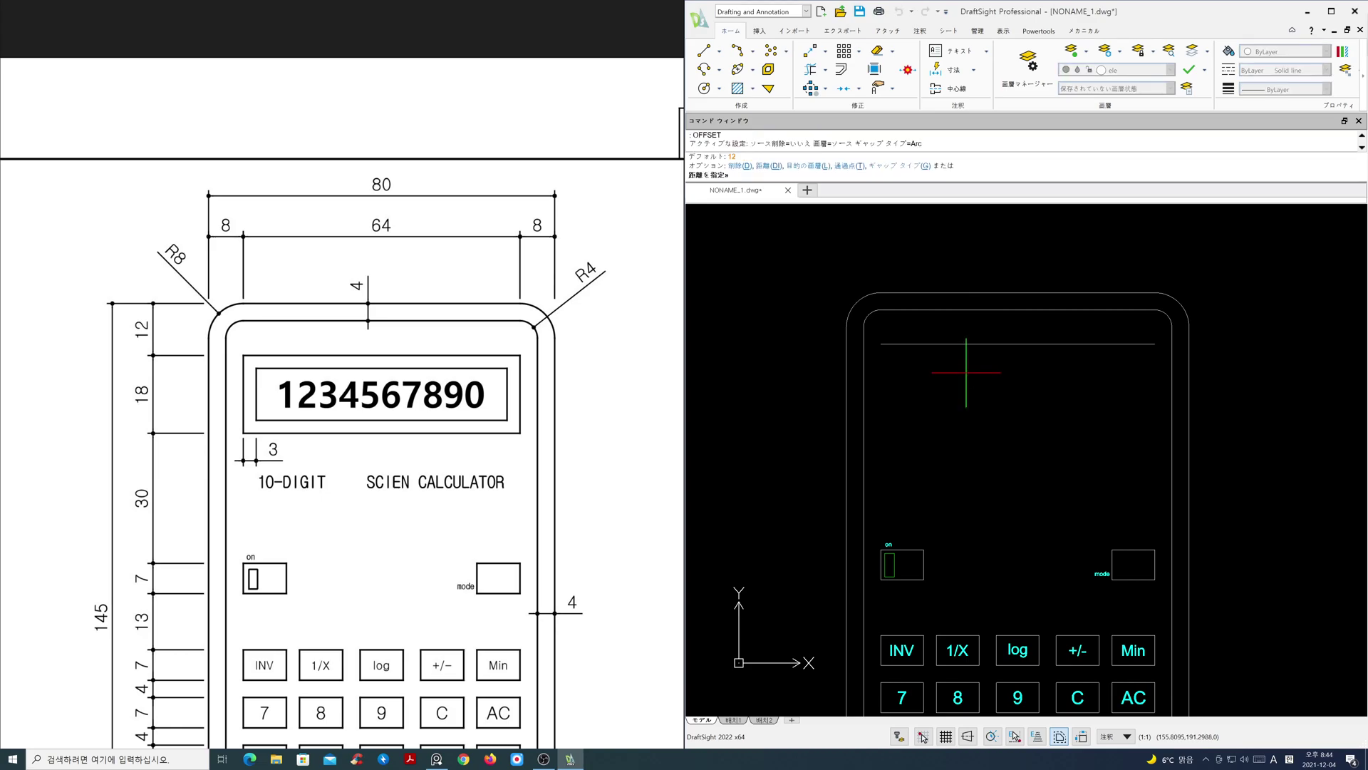
pyautogui.write('8')
pyautogui.press('Return')
pyautogui.click(965, 344)
pyautogui.click(966, 381)
pyautogui.press('Return')
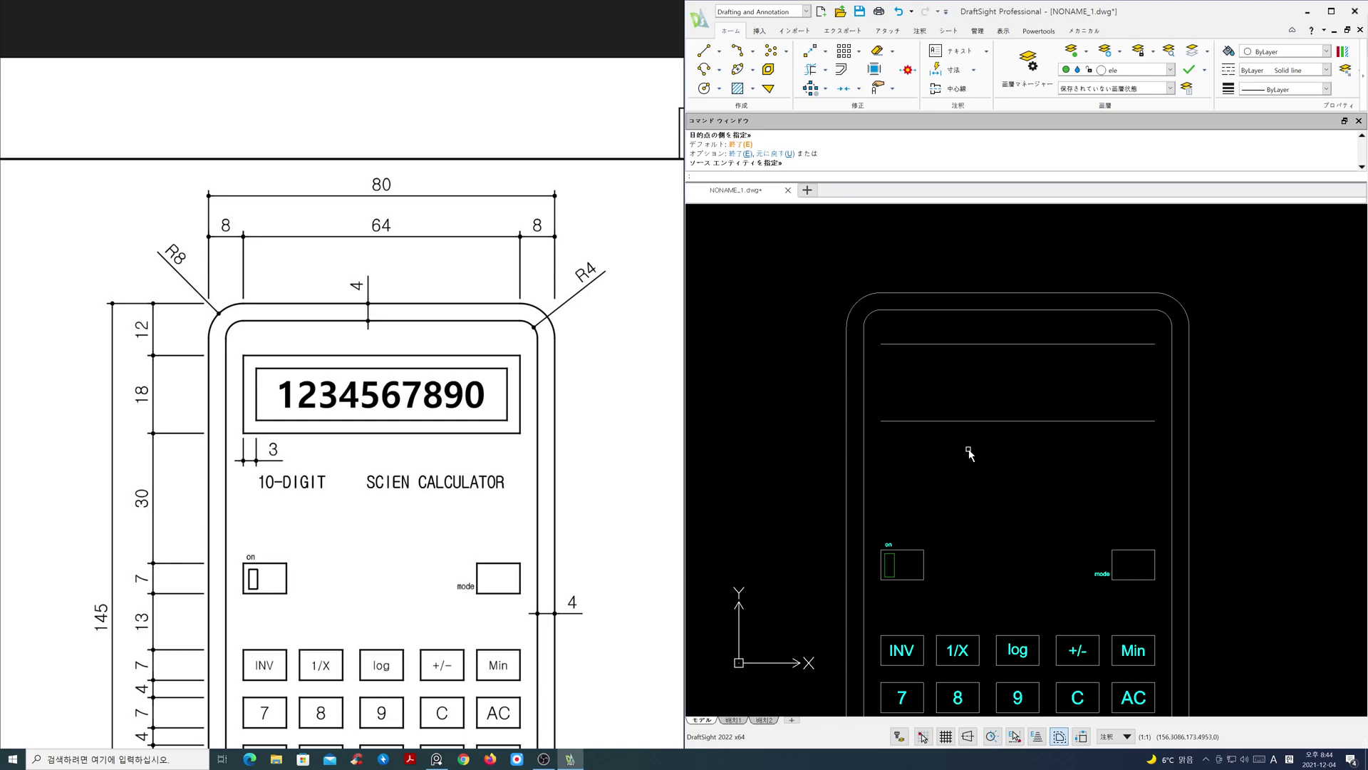
# Step: Offset the body's outer left and right edges 8 inward to create the display frame's sides
pyautogui.press('Return')
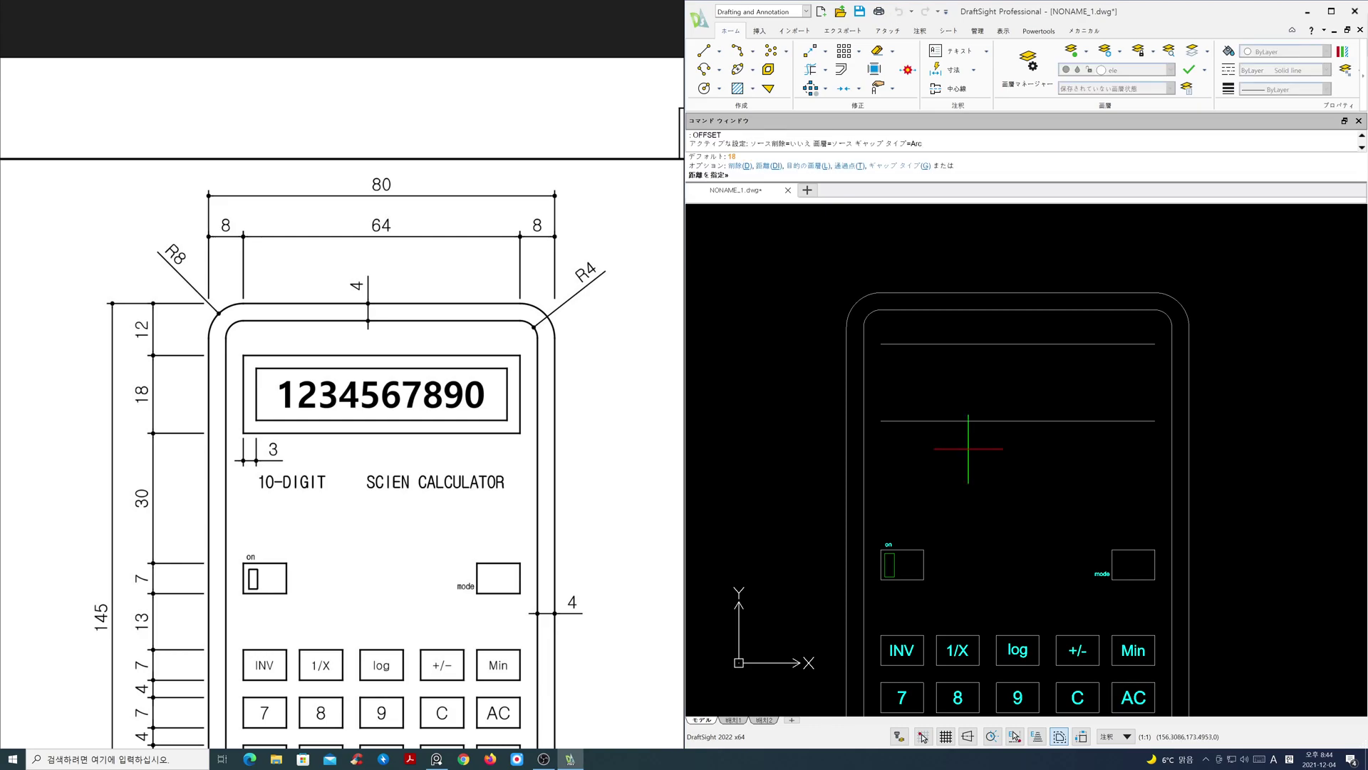
pyautogui.write('8')
pyautogui.press('Return')
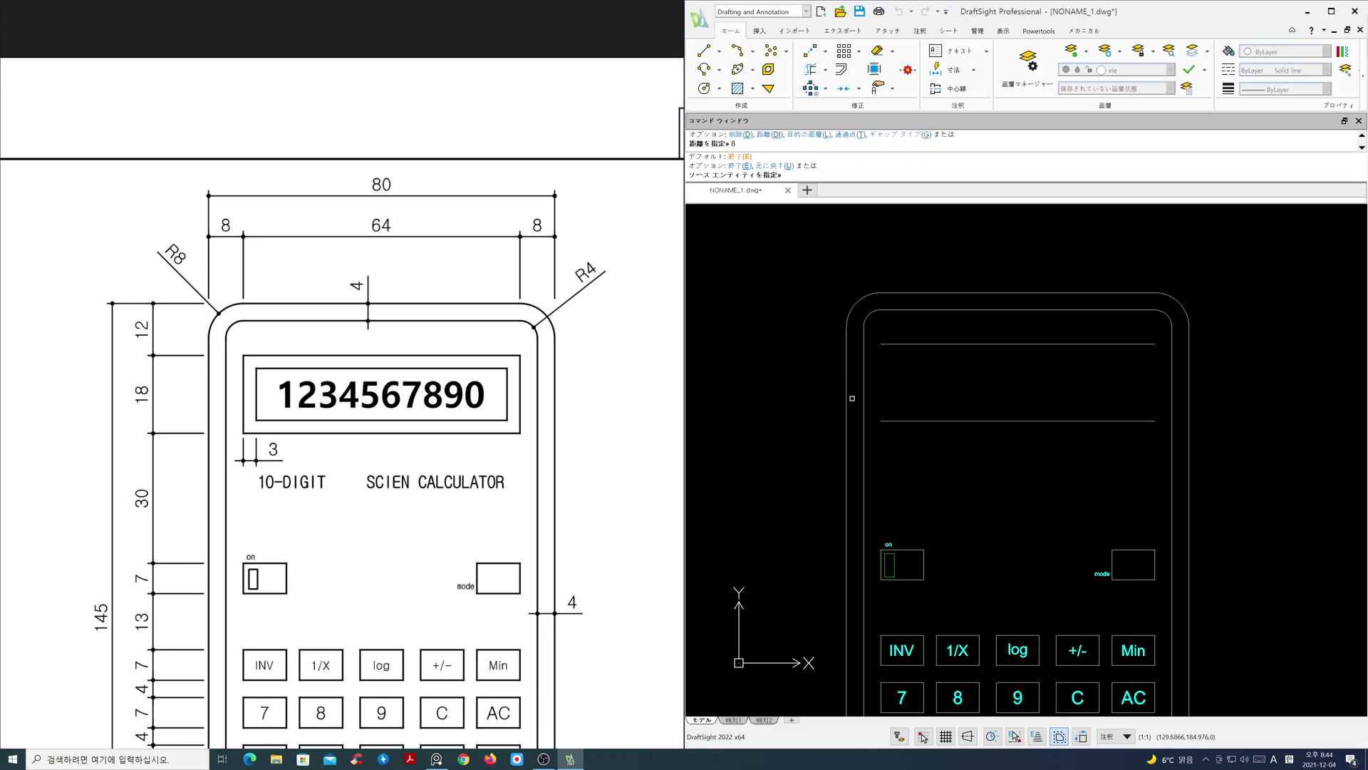
pyautogui.click(847, 397)
pyautogui.click(910, 398)
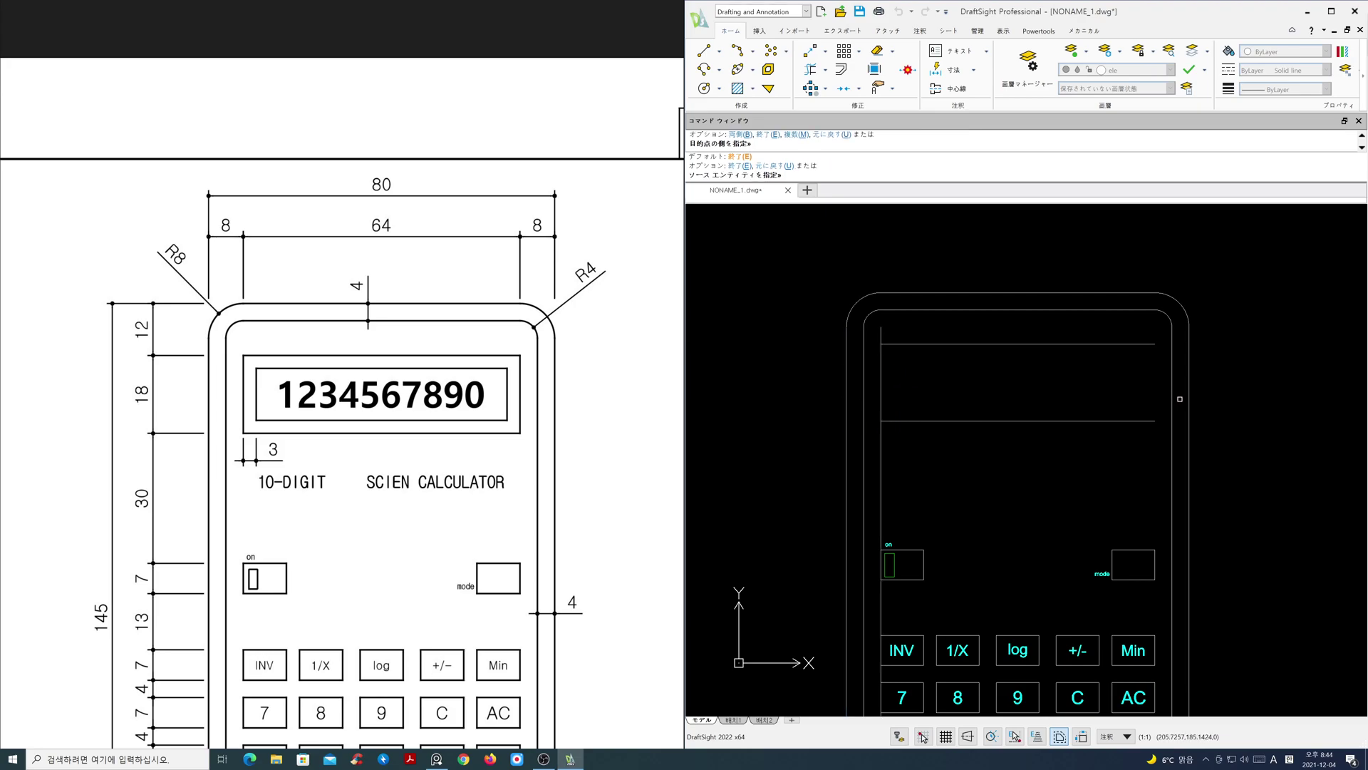
pyautogui.click(1187, 399)
pyautogui.click(1146, 393)
pyautogui.press('Return')
# Step: Trim the four display frame lines to each other with corner trim so they form a closed rectangle
pyautogui.click(810, 69)
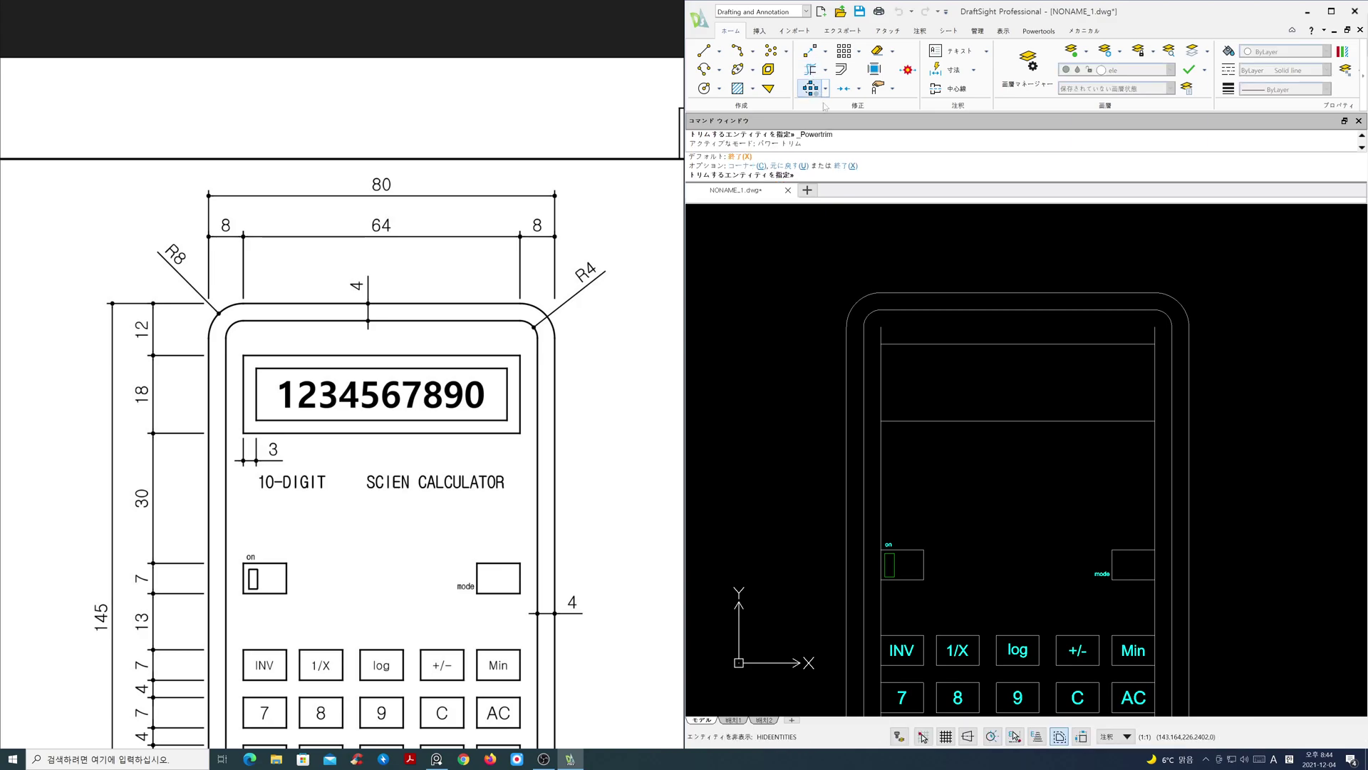
pyautogui.write('c')
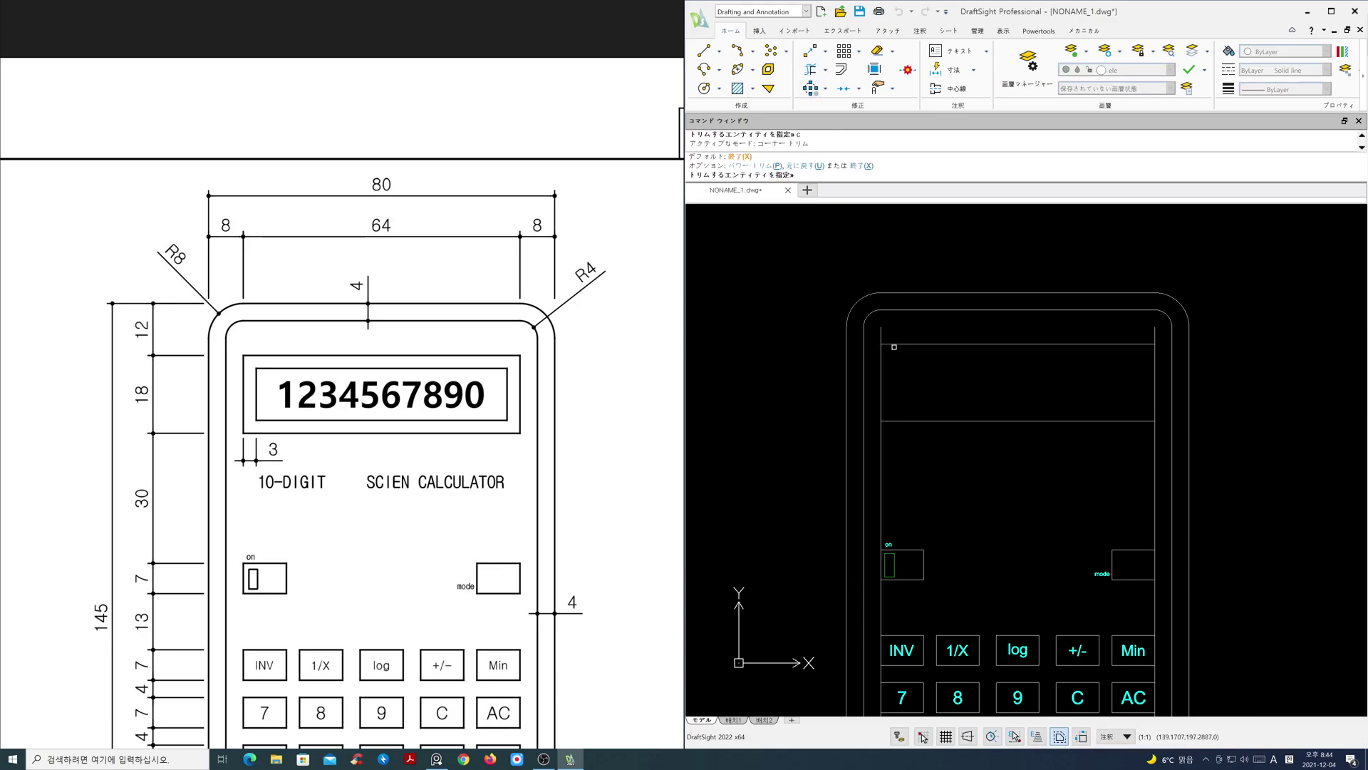
pyautogui.press('Return')
pyautogui.click(880, 354)
pyautogui.click(881, 356)
pyautogui.click(883, 397)
pyautogui.click(1093, 422)
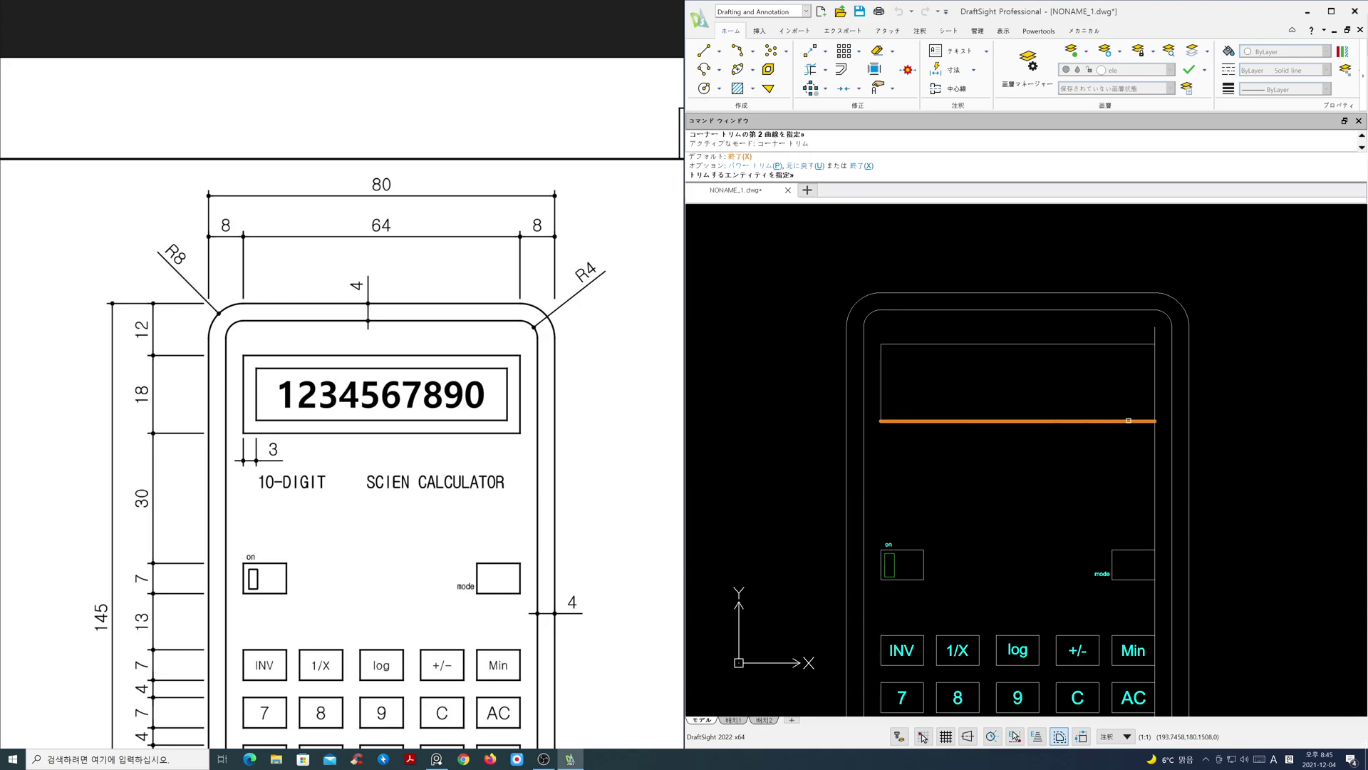
pyautogui.click(1155, 403)
pyautogui.click(1156, 385)
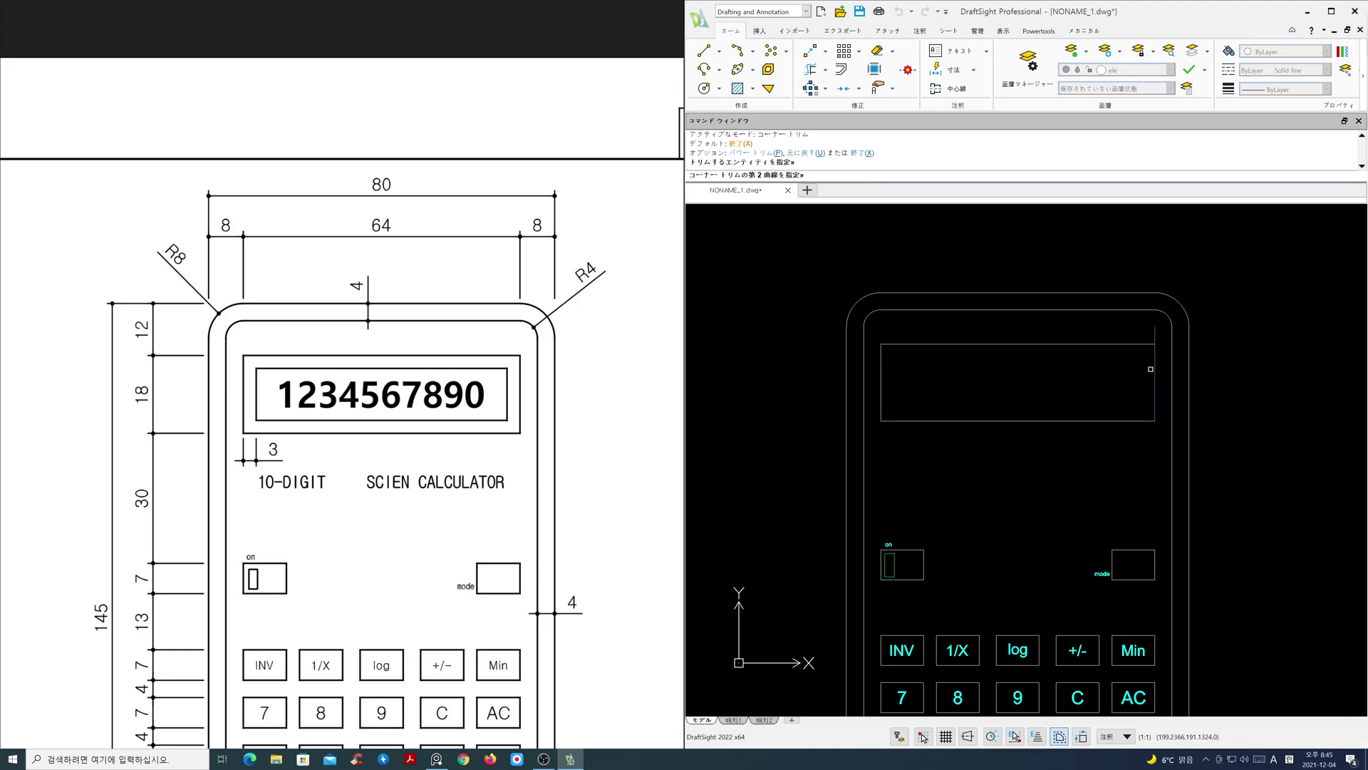
pyautogui.click(1139, 342)
pyautogui.press('Return')
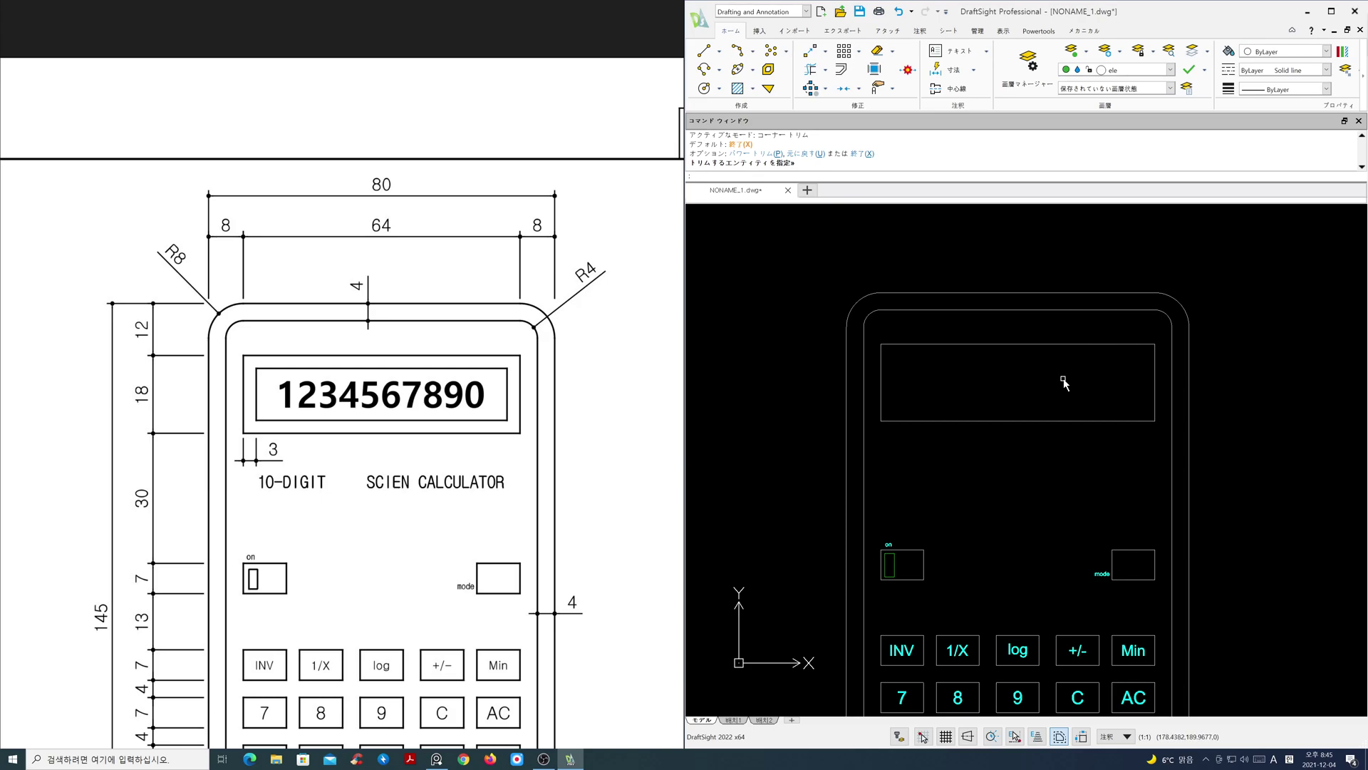
# Step: Join the four display frame lines into a single polyline
pyautogui.write('j')
pyautogui.press('Return')
pyautogui.click(1160, 430)
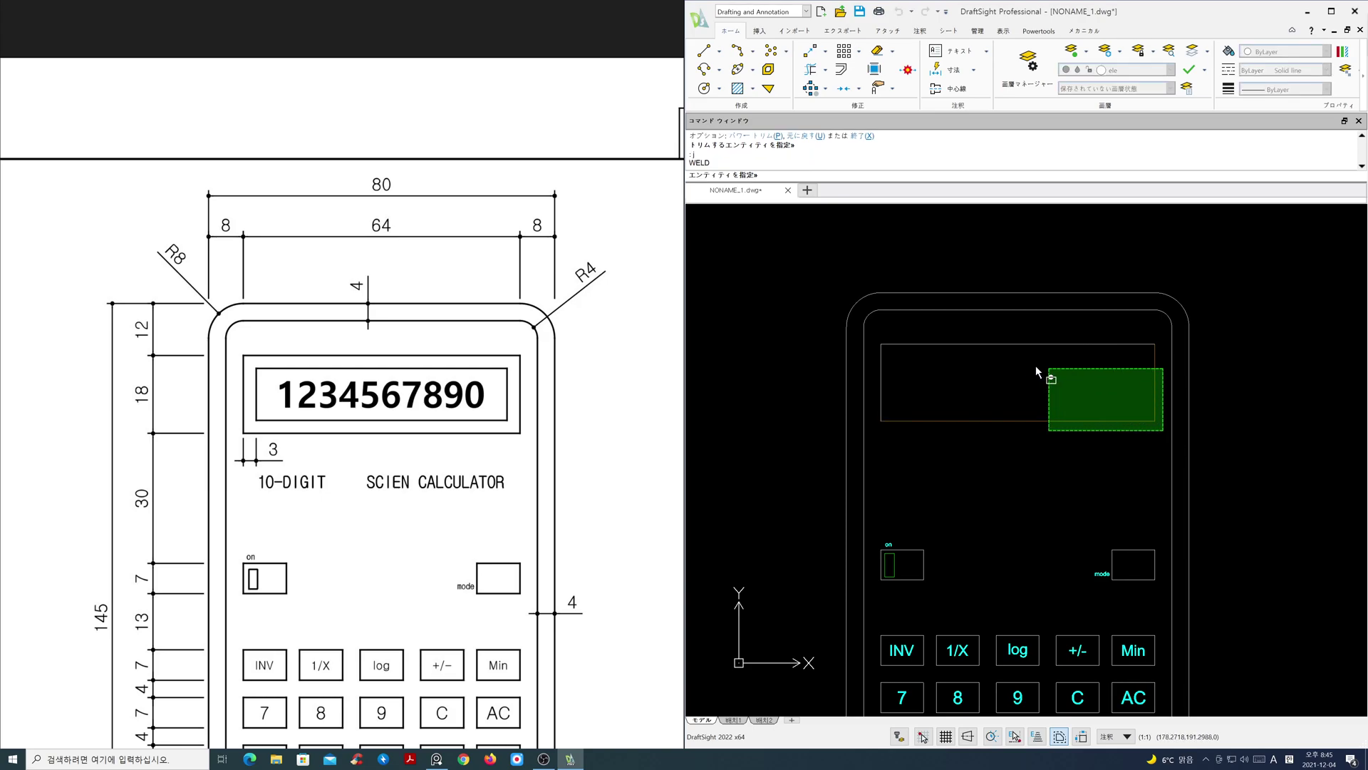
pyautogui.click(870, 333)
pyautogui.press('Return')
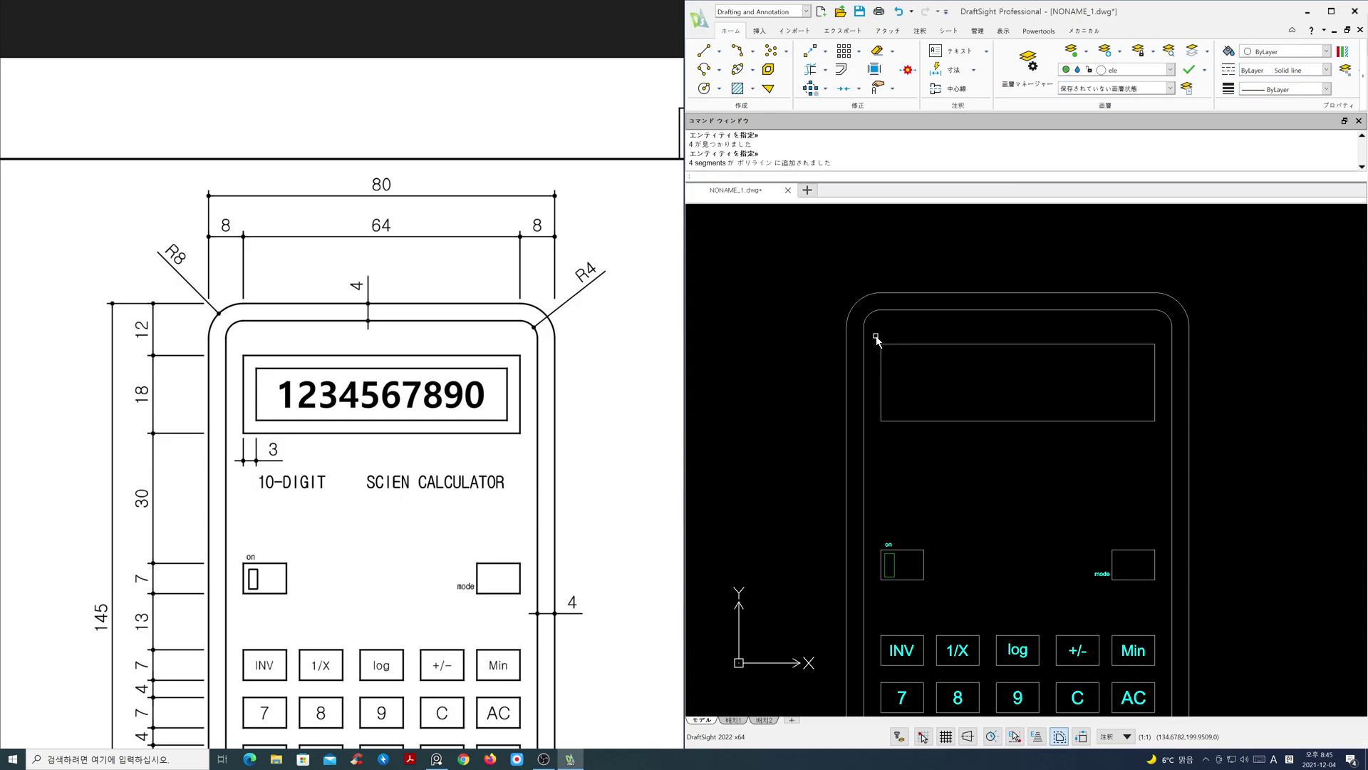
# Step: Offset the display frame polyline 3 inward to create the inner screen rectangle
pyautogui.write('o')
pyautogui.press('Return')
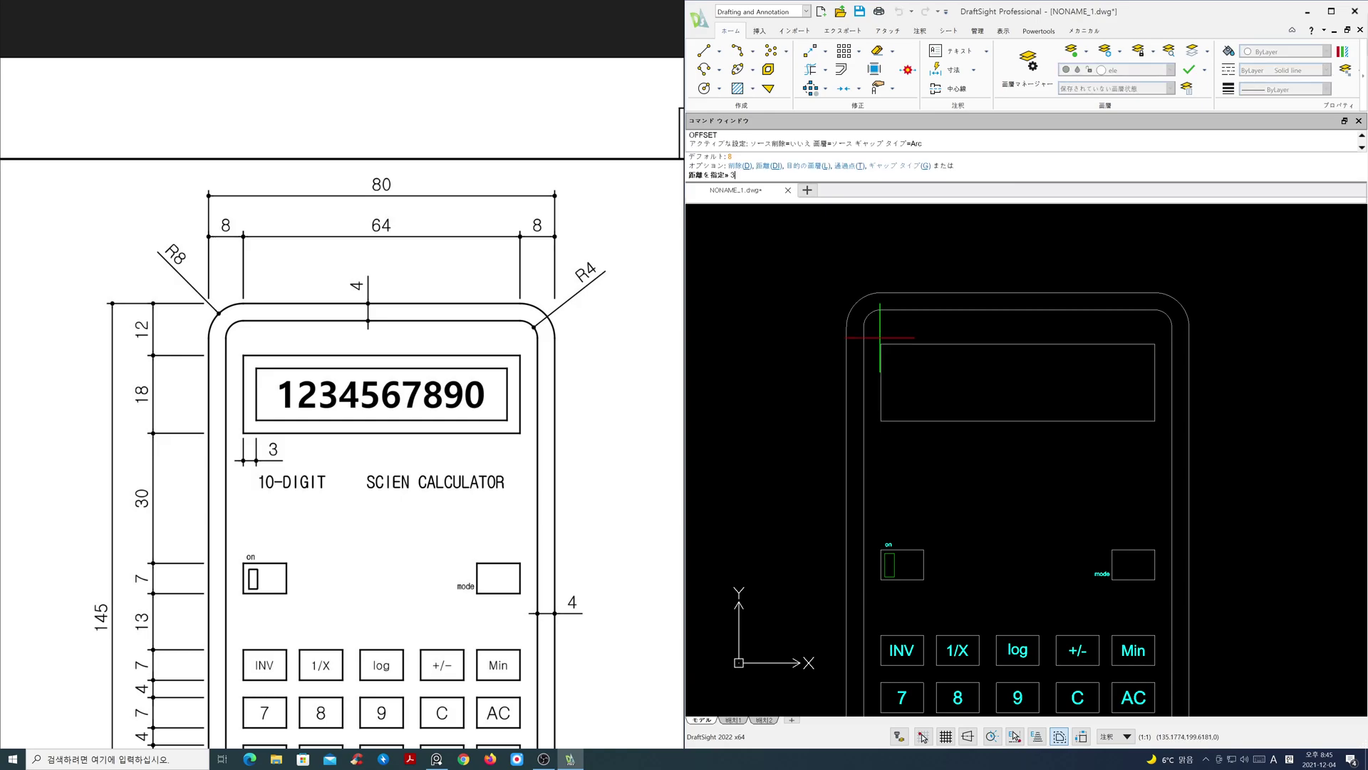
pyautogui.write('3')
pyautogui.press('Return')
pyautogui.click(926, 345)
pyautogui.click(931, 369)
pyautogui.press('Return')
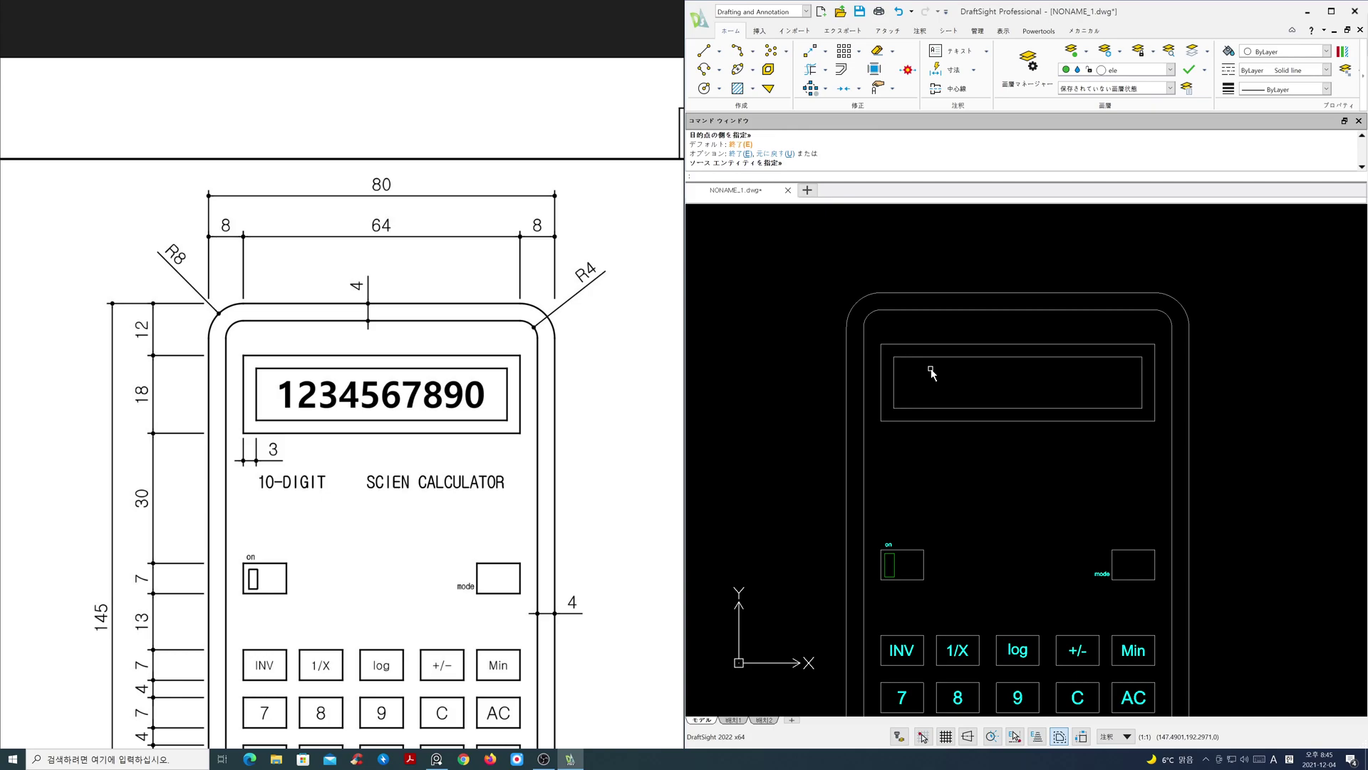
# Step: Switch to the cyan txt layer and start a note whose area spans the inner screen rectangle from corner to corner
pyautogui.click(1171, 70)
pyautogui.click(1148, 186)
pyautogui.write('t')
pyautogui.press('Return')
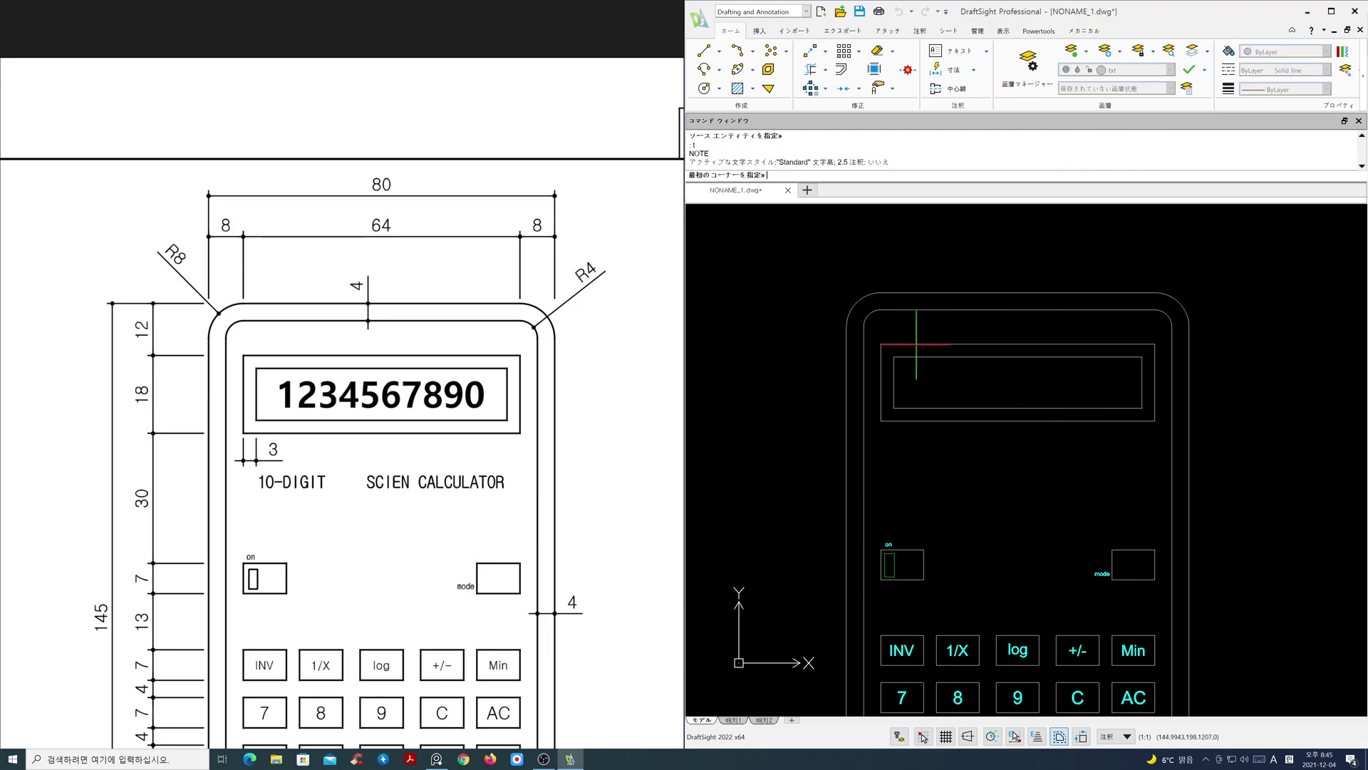
pyautogui.click(894, 356)
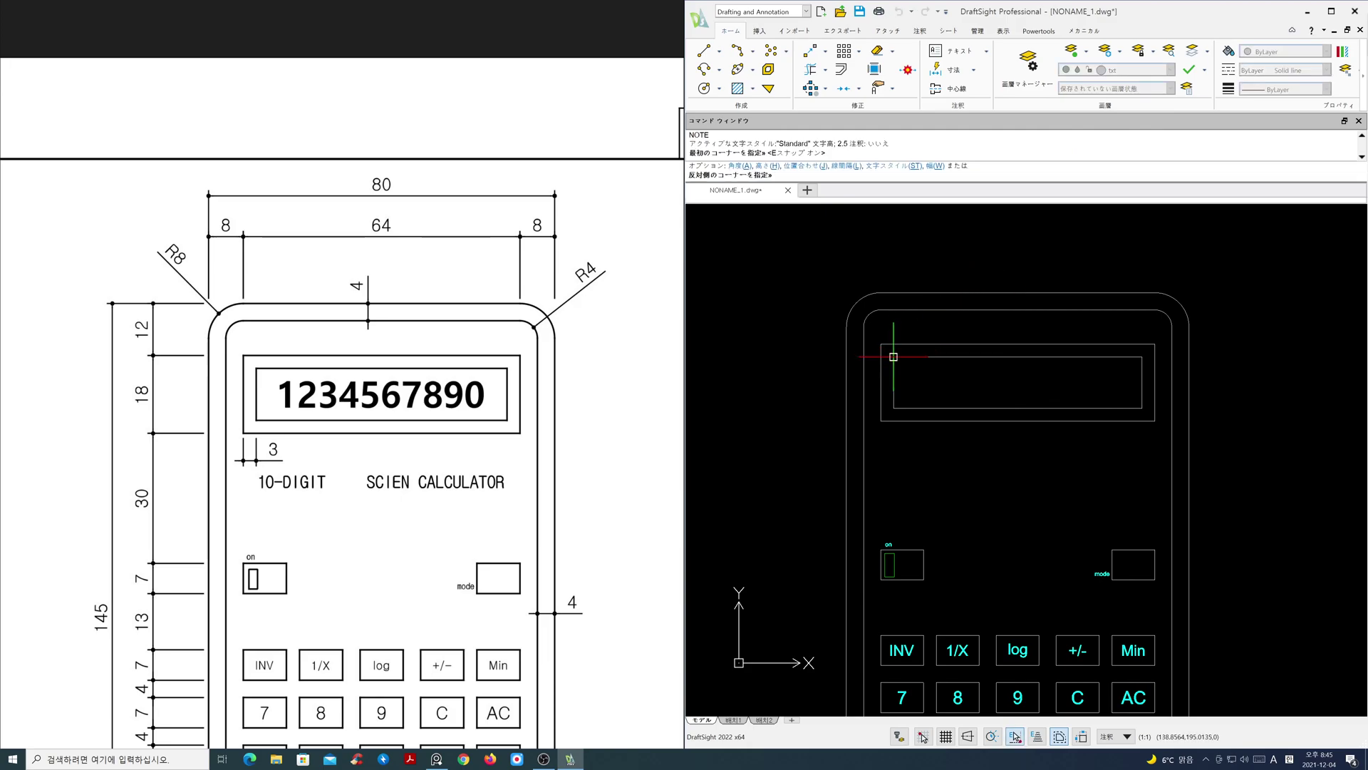
pyautogui.click(1142, 409)
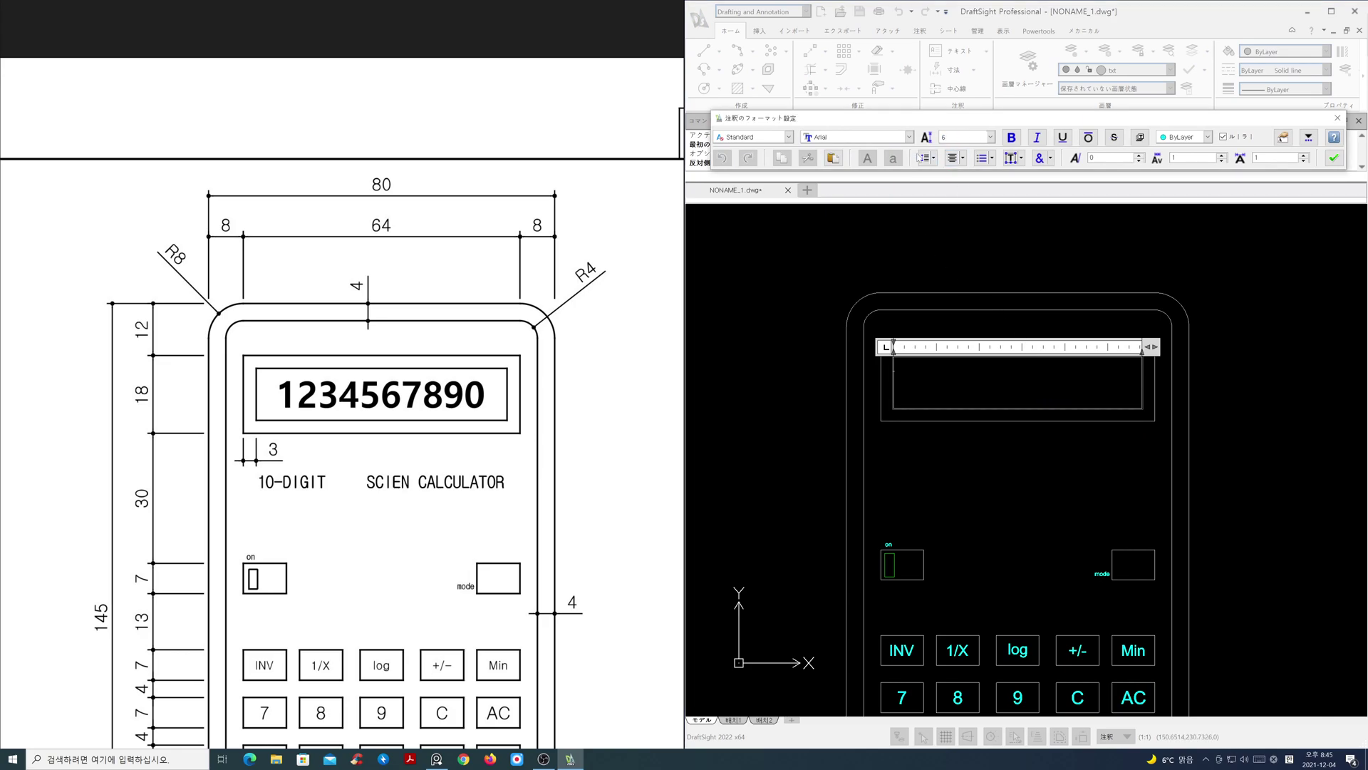
pyautogui.press('Tab')
pyautogui.click(1022, 158)
pyautogui.click(1044, 252)
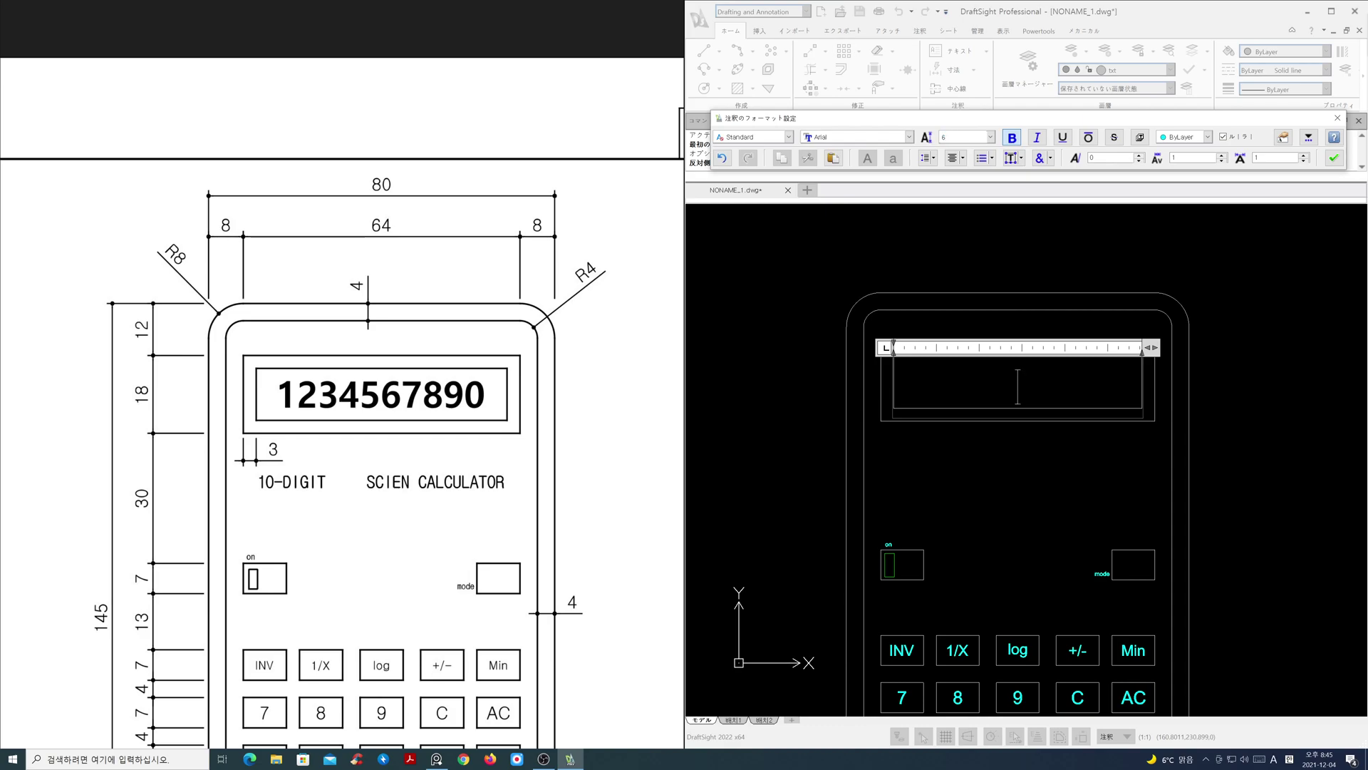
pyautogui.write('123')
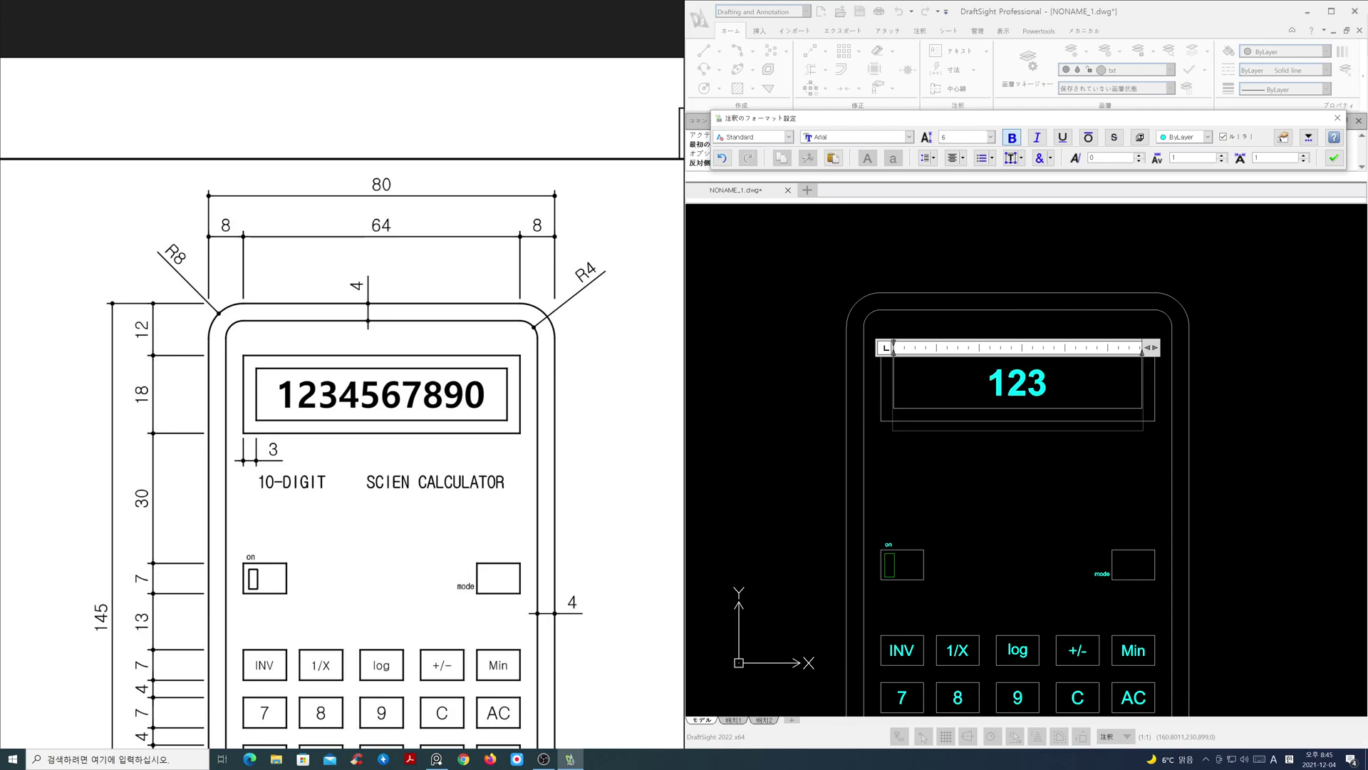
pyautogui.write('4567890')
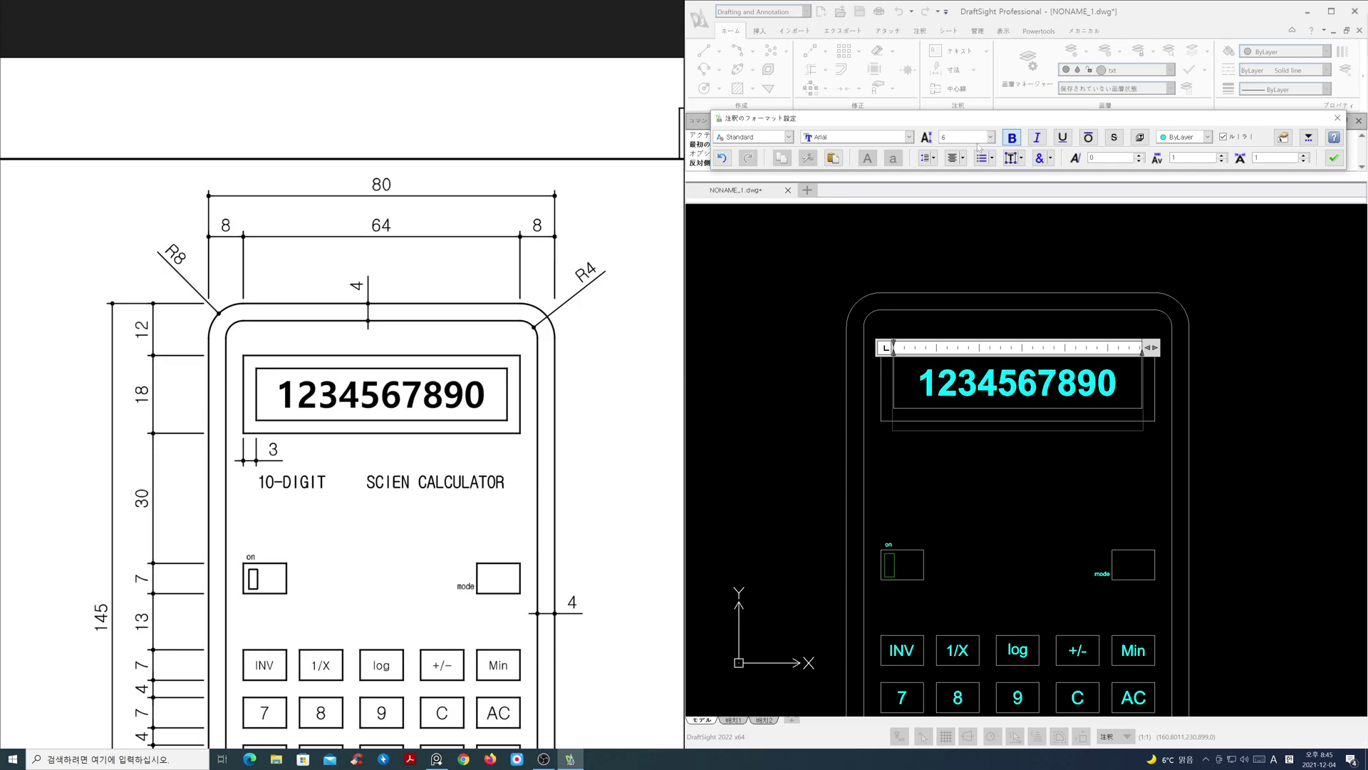
pyautogui.click(1334, 158)
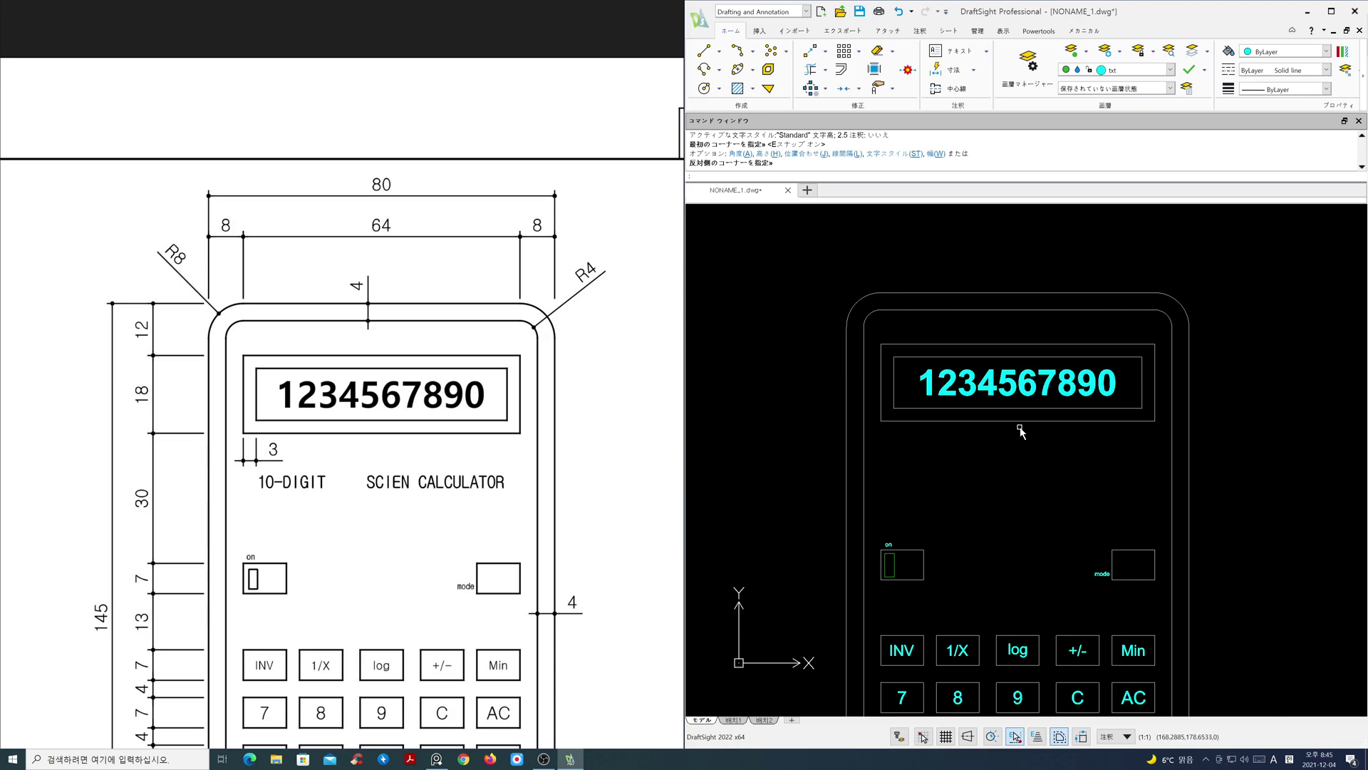
pyautogui.write('co')
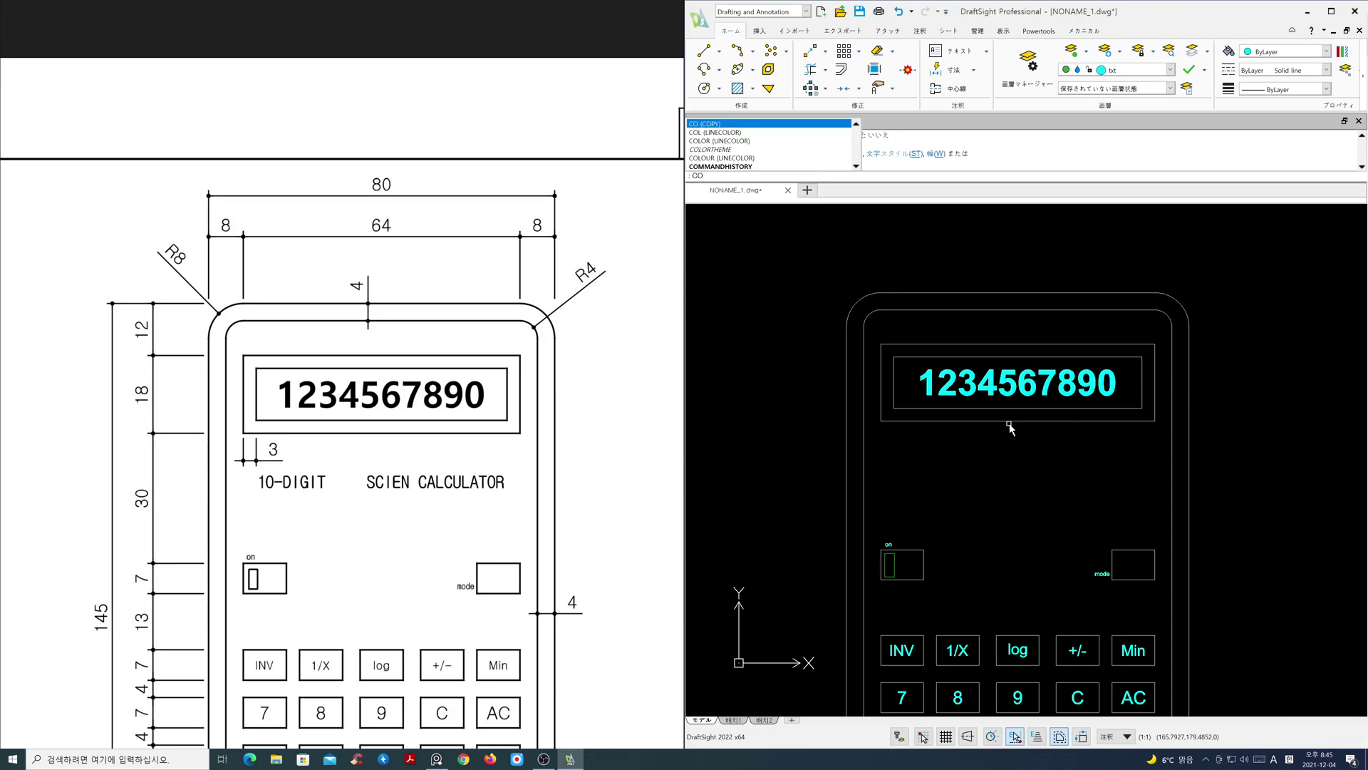
pyautogui.press('Return')
pyautogui.click(970, 388)
pyautogui.press('Return')
pyautogui.click(967, 394)
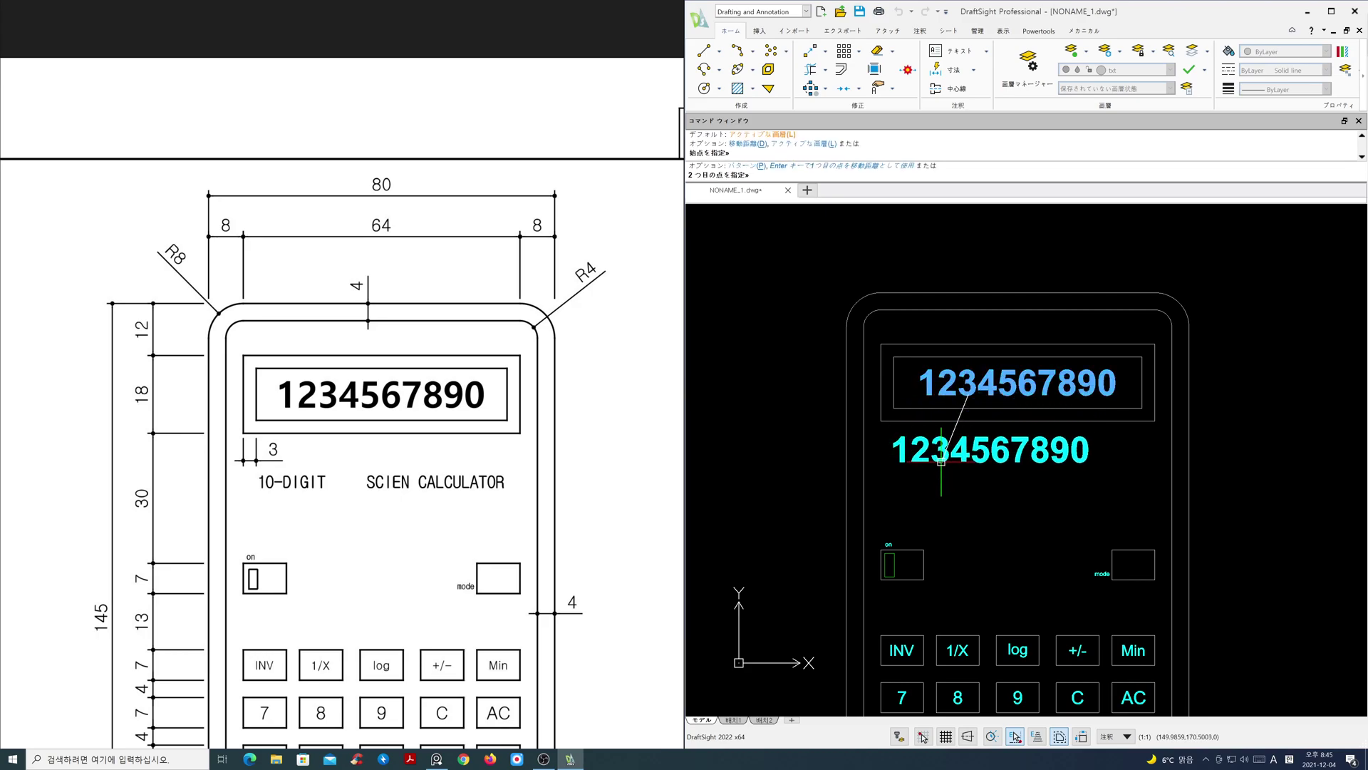
pyautogui.click(932, 464)
pyautogui.press('Escape')
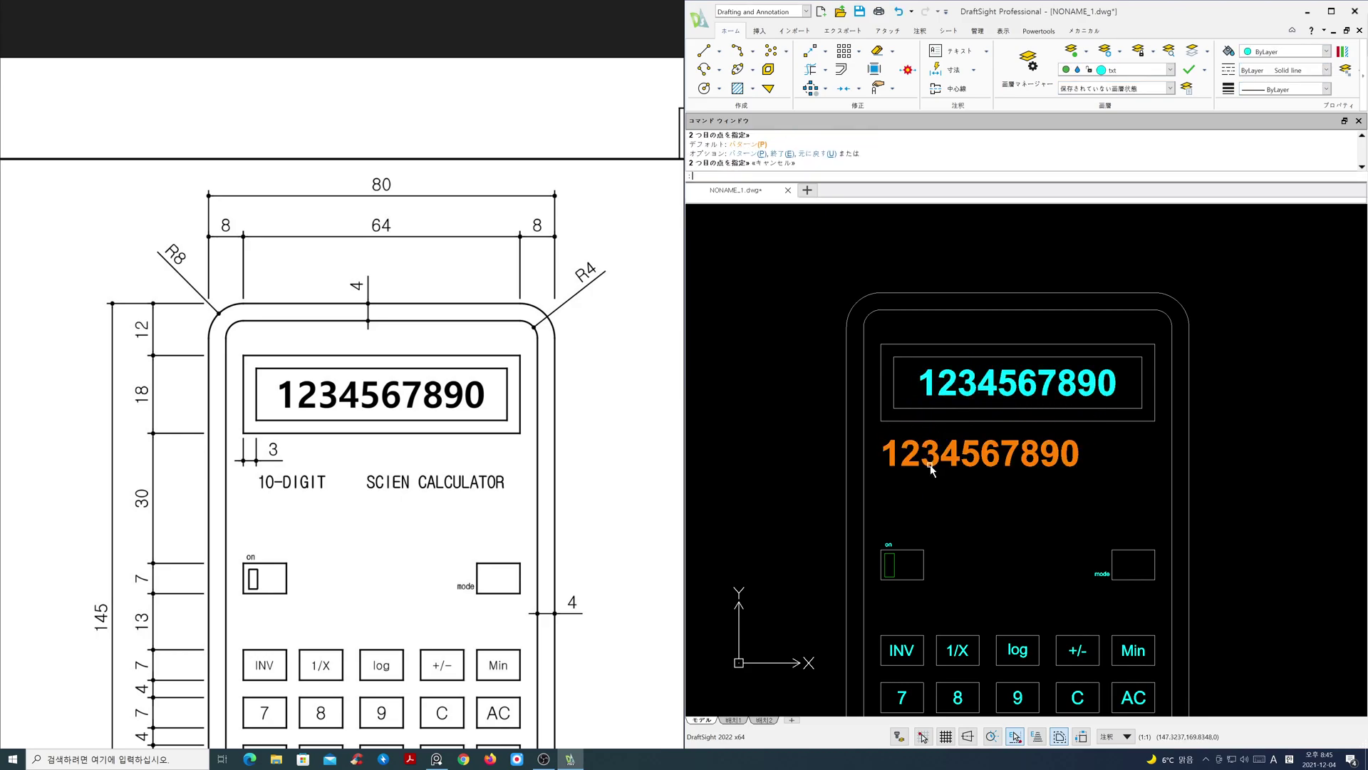
# Step: Reformat the copied note below the display to text height 3, non-bold, with width factor 0.8
pyautogui.doubleClick(931, 467)
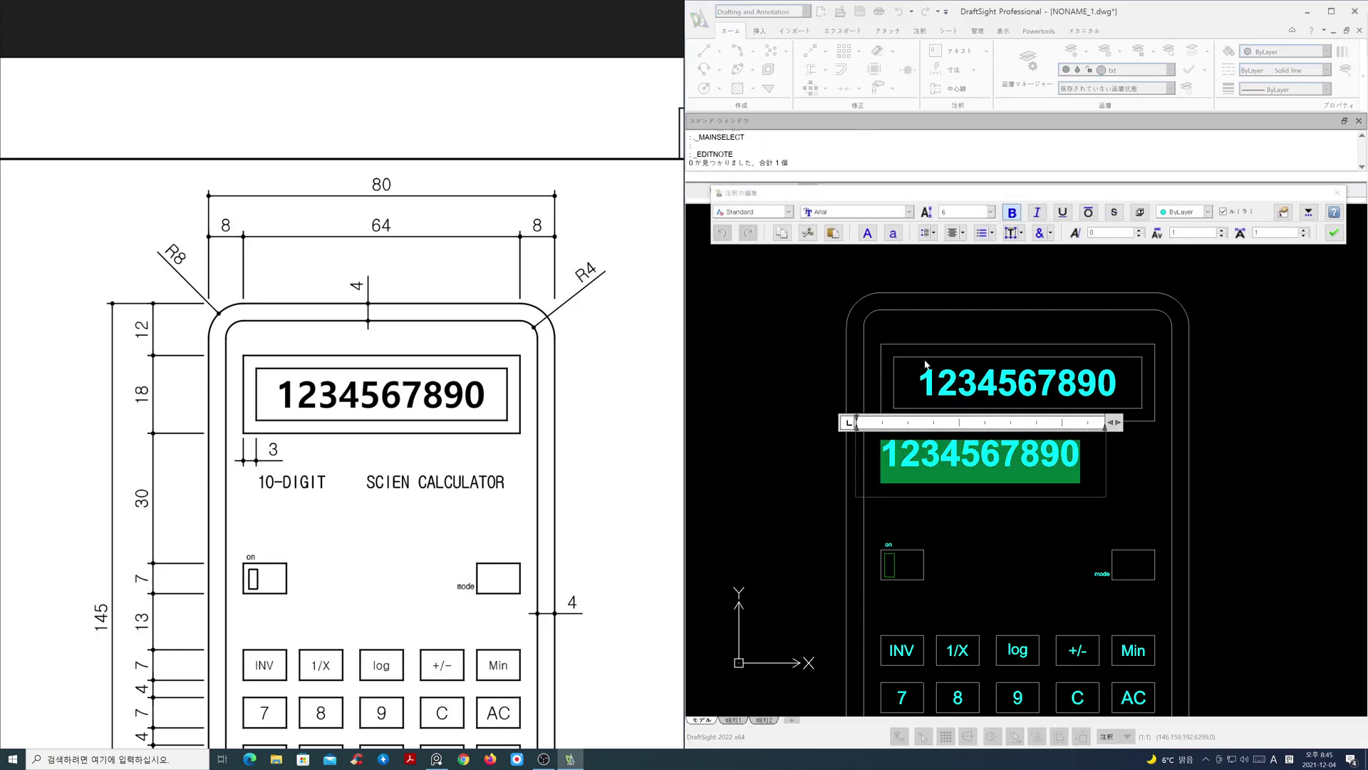
pyautogui.click(945, 212)
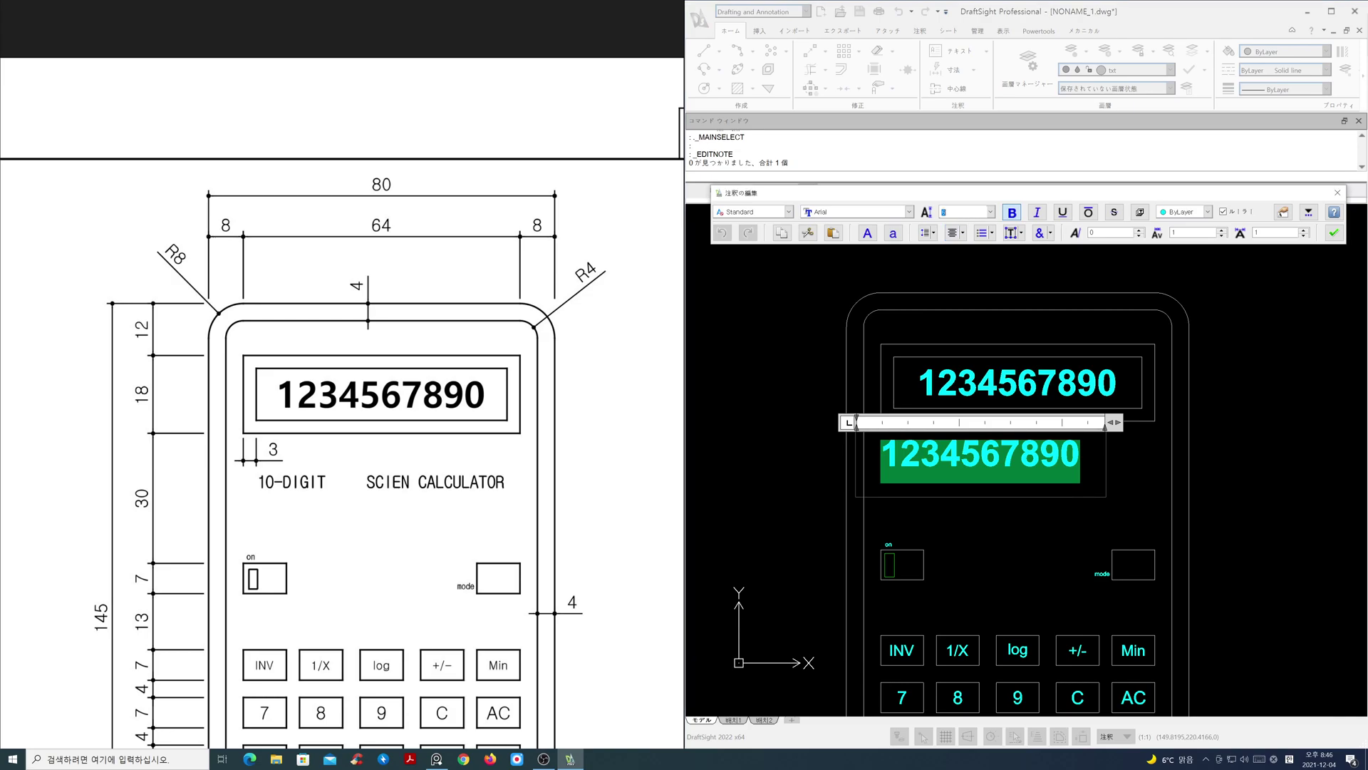
pyautogui.write('3')
pyautogui.press('Return')
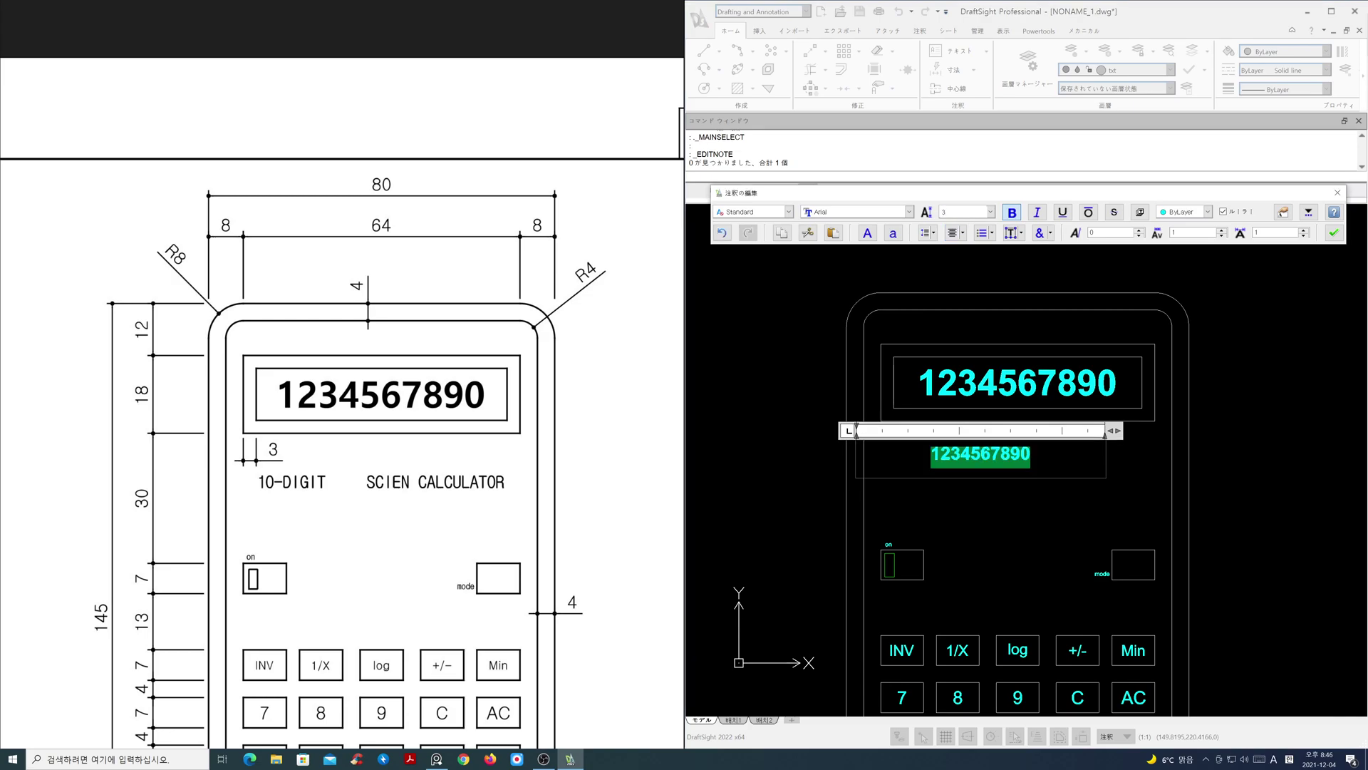
pyautogui.click(1012, 213)
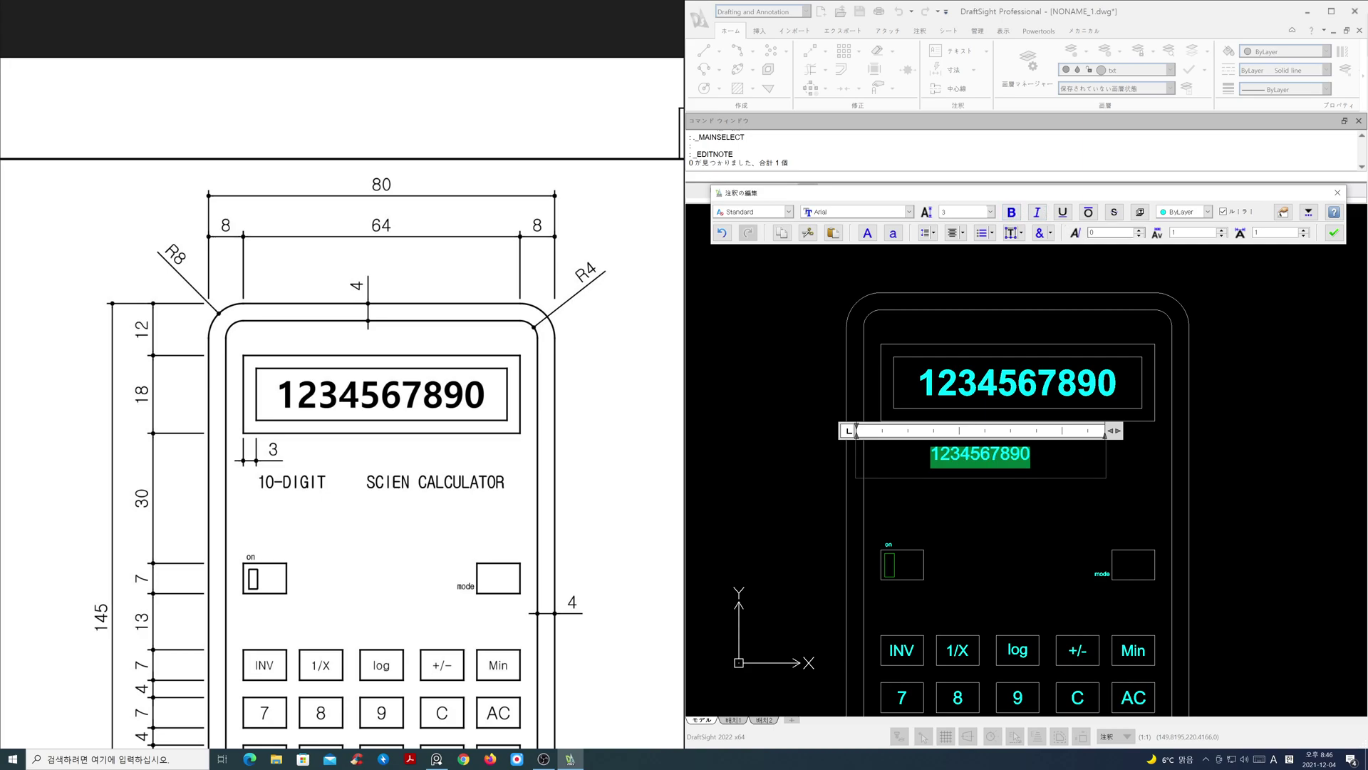
pyautogui.click(1257, 233)
pyautogui.write('0.8')
pyautogui.press('Return')
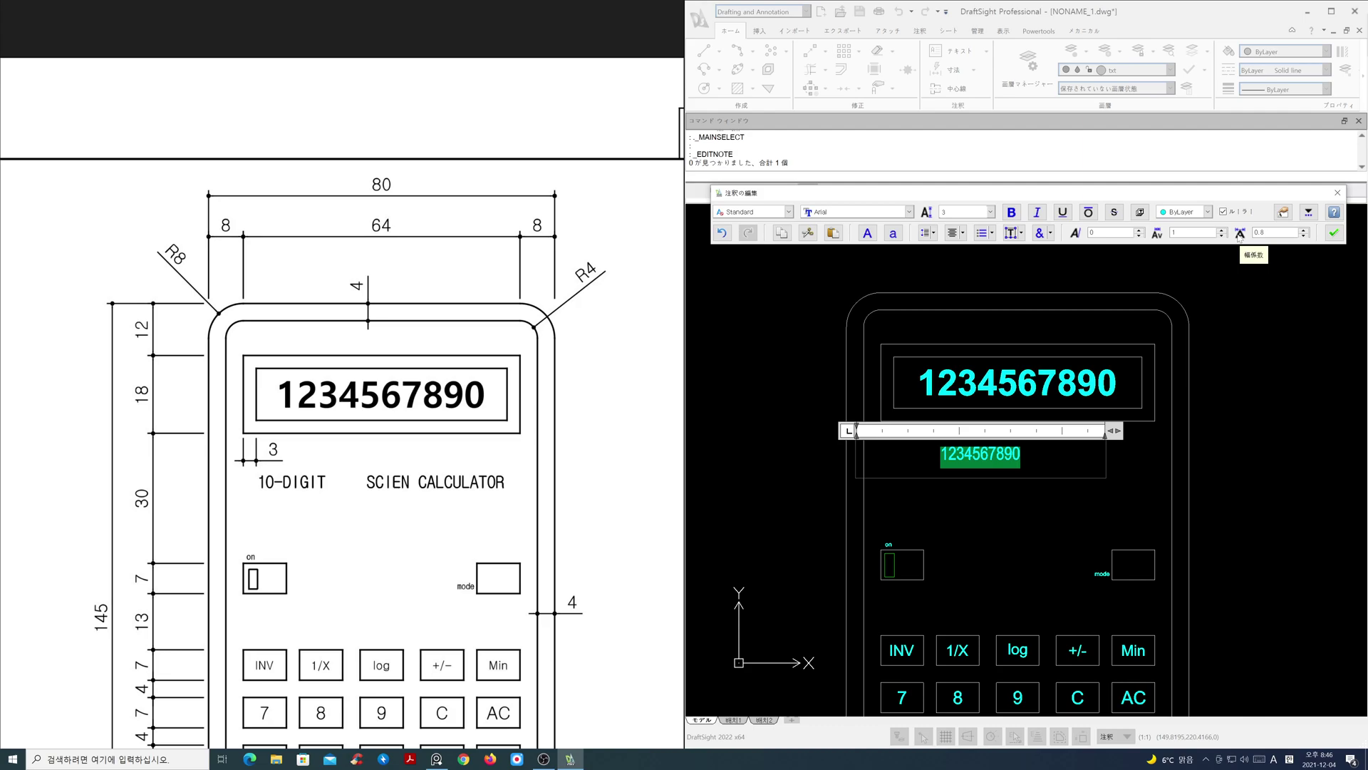
# Step: Replace the copied note's text with "10-DIGIT"
pyautogui.write('10-')
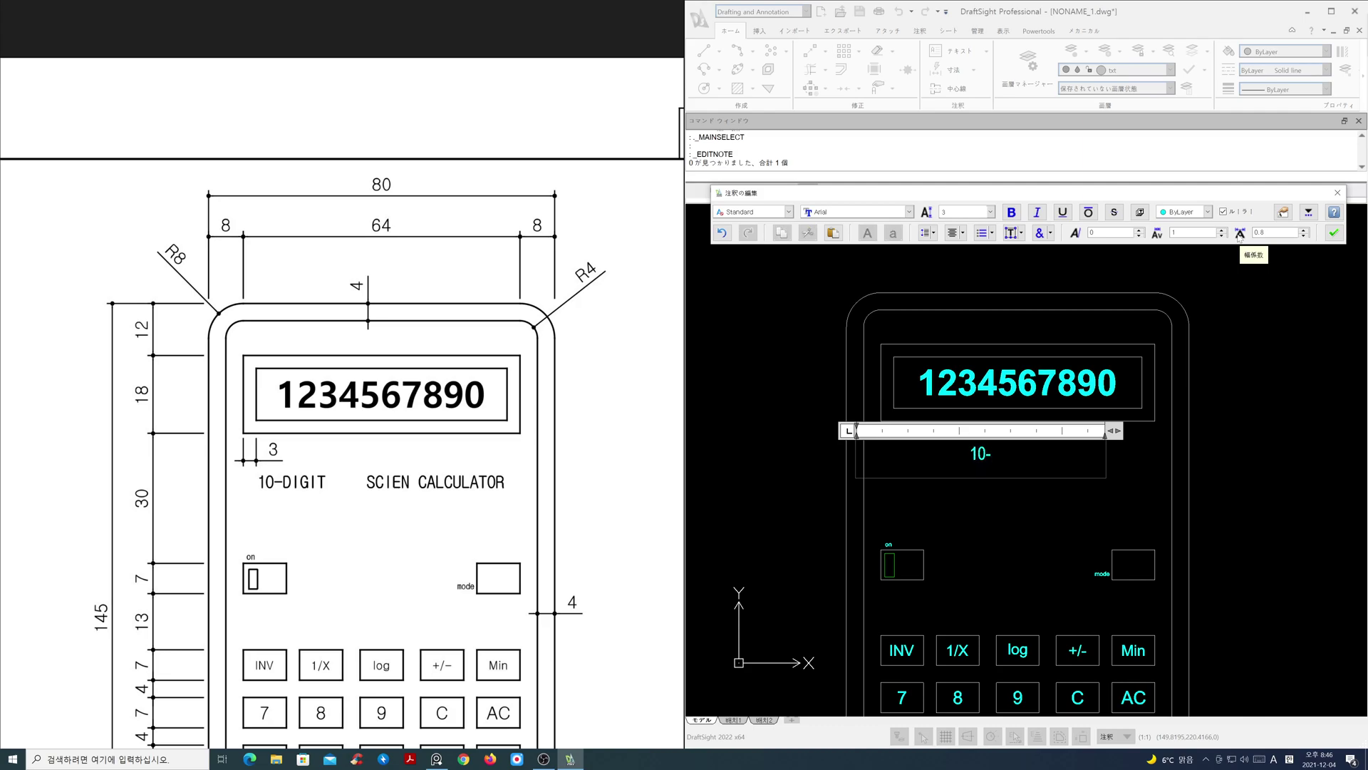
pyautogui.write('DIGIT')
pyautogui.click(1332, 233)
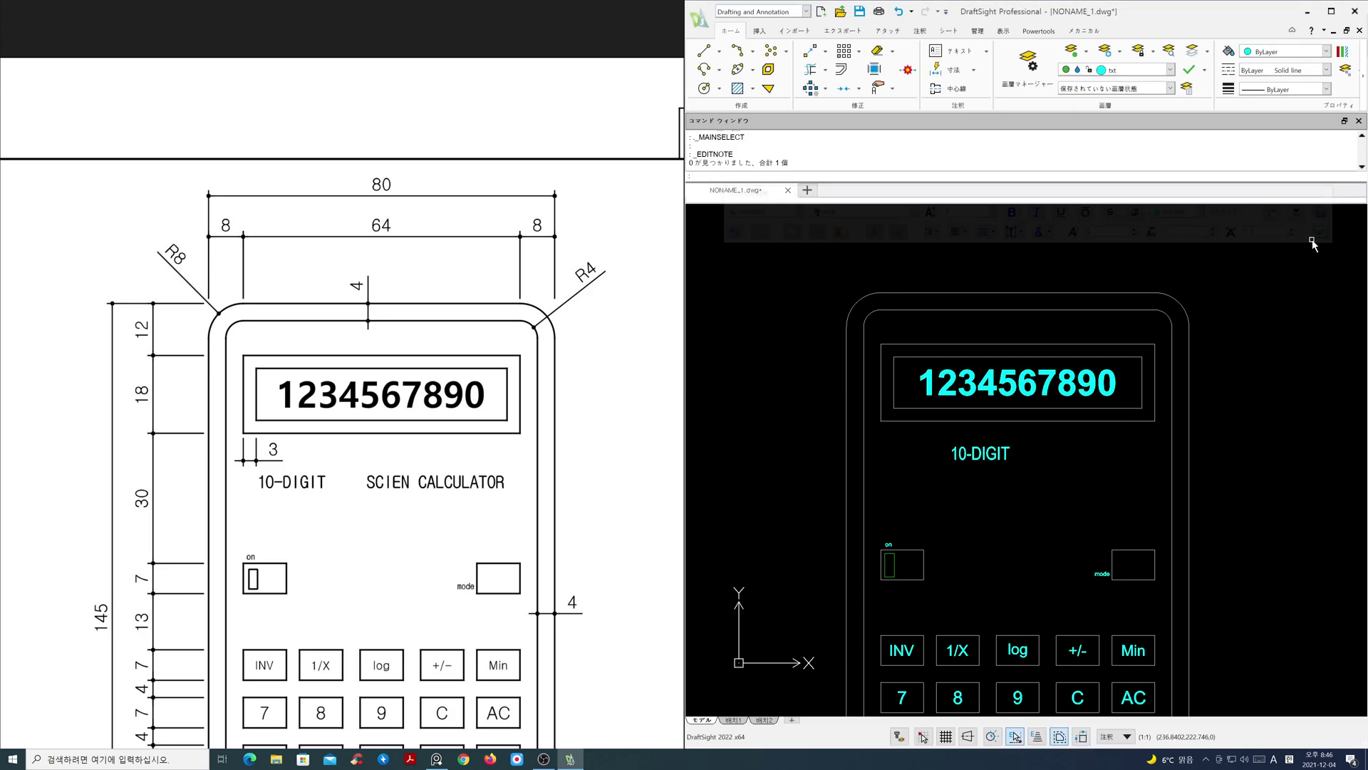
# Step: Move the "10-DIGIT" note so it sits beneath the left part of the display frame
pyautogui.press('Return')
pyautogui.click(1010, 458)
pyautogui.press('Return')
pyautogui.click(1051, 475)
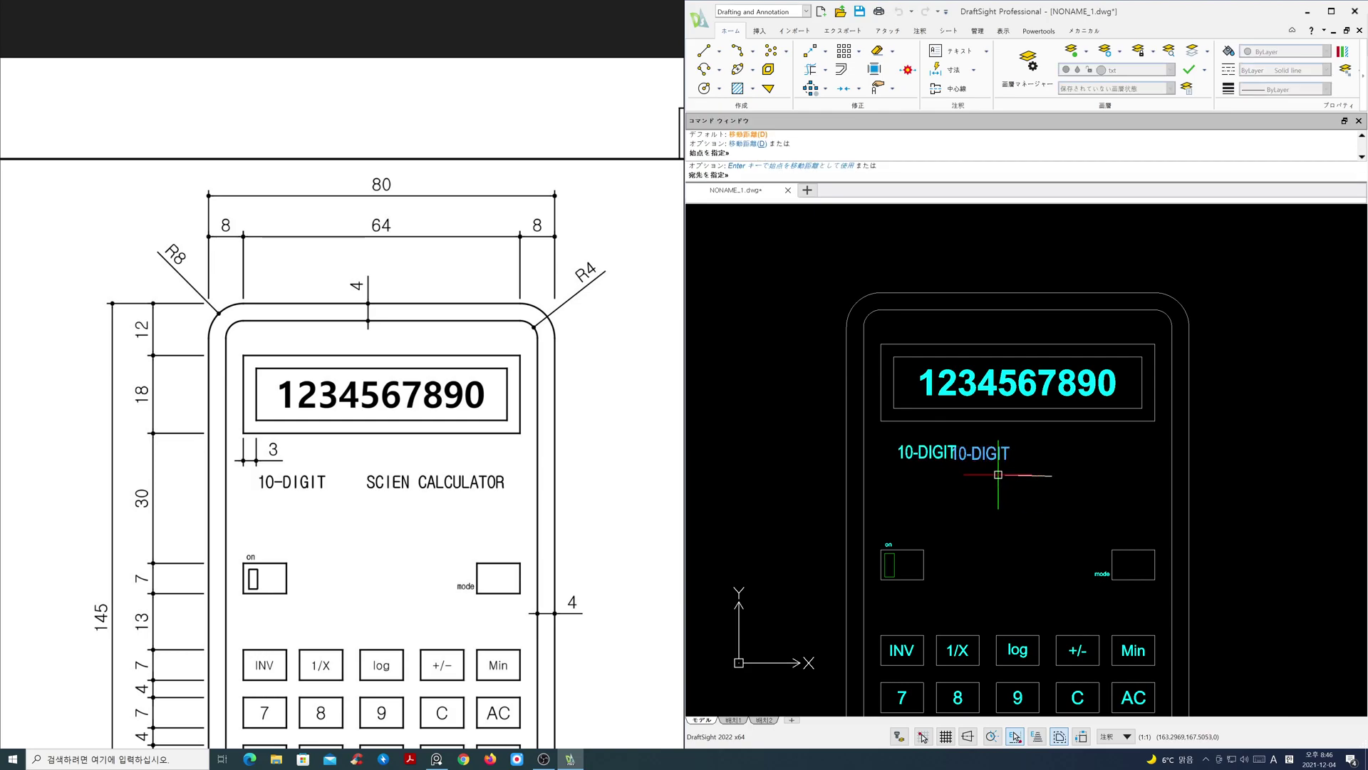
pyautogui.press('Escape')
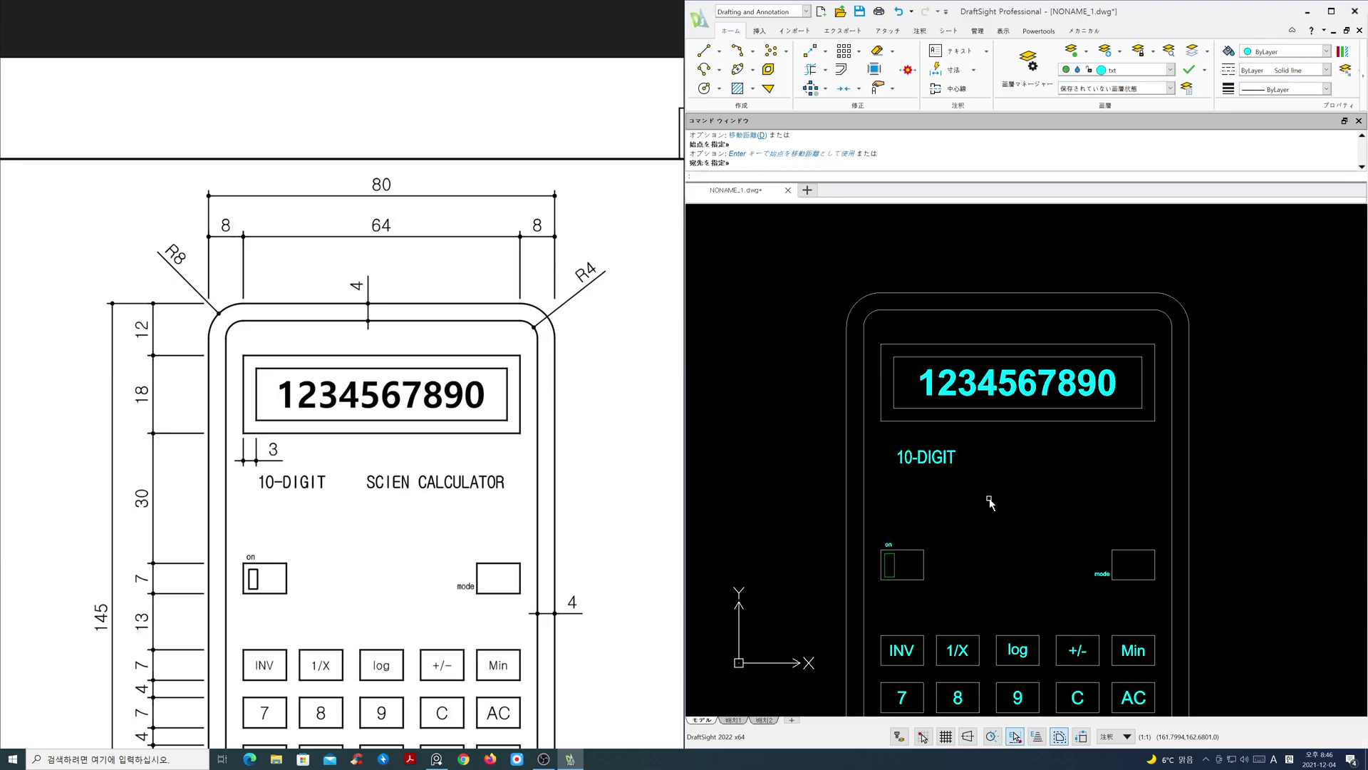
# Step: Copy the "10-DIGIT" note horizontally, with ortho on, to beneath the right part of the display frame
pyautogui.write('CP')
pyautogui.press('Return')
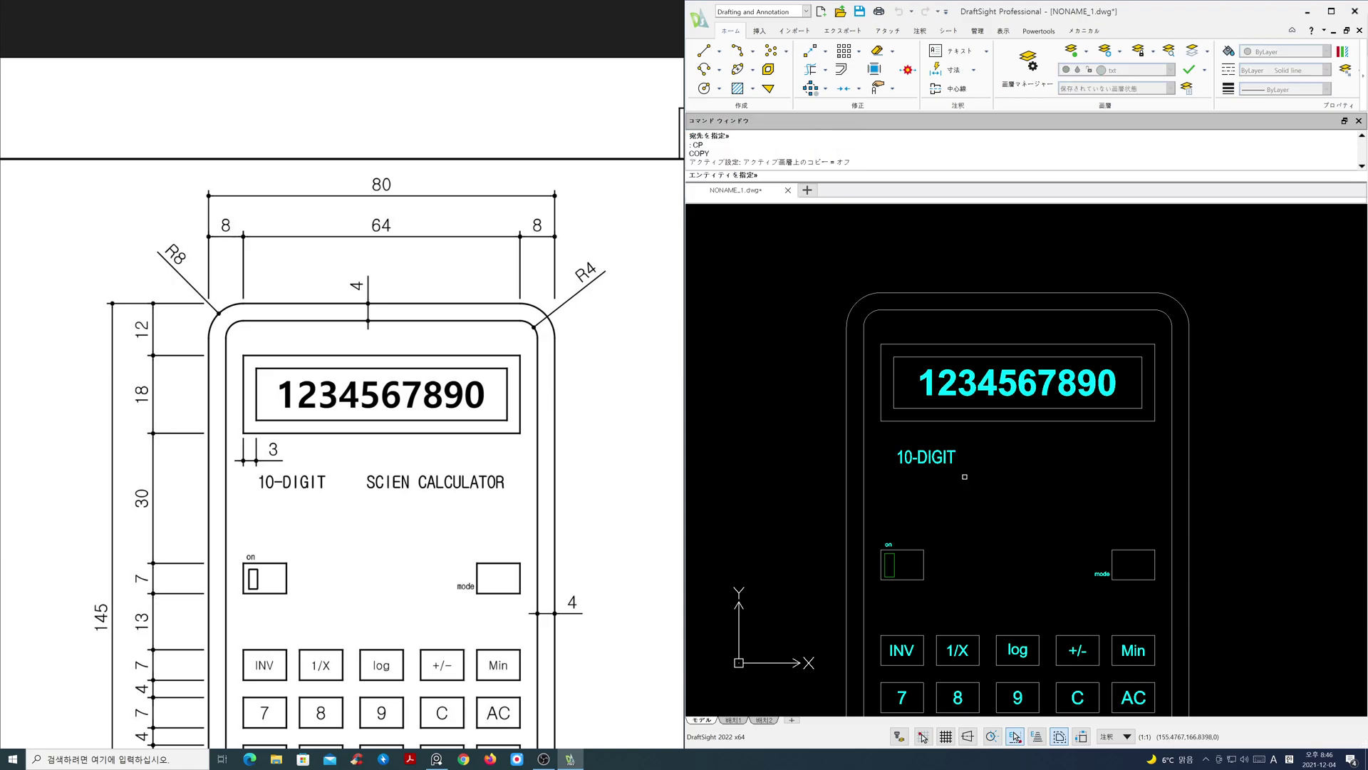
pyautogui.press('F8')
pyautogui.click(951, 461)
pyautogui.press('Return')
pyautogui.click(946, 478)
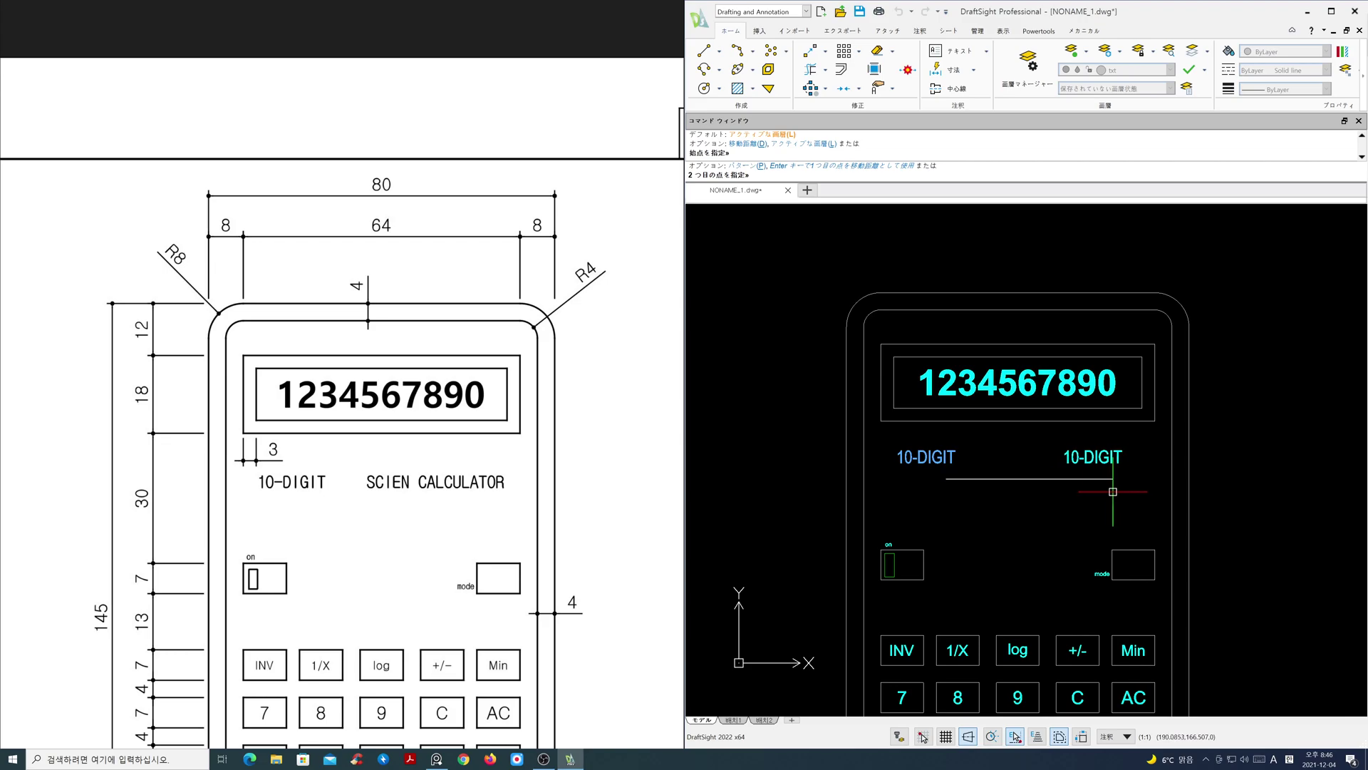
pyautogui.click(1099, 491)
pyautogui.press('Return')
# Step: Replace the text of the right-hand "10-DIGIT" copy with "SCIEN CALCULATOR"
pyautogui.click(1077, 462)
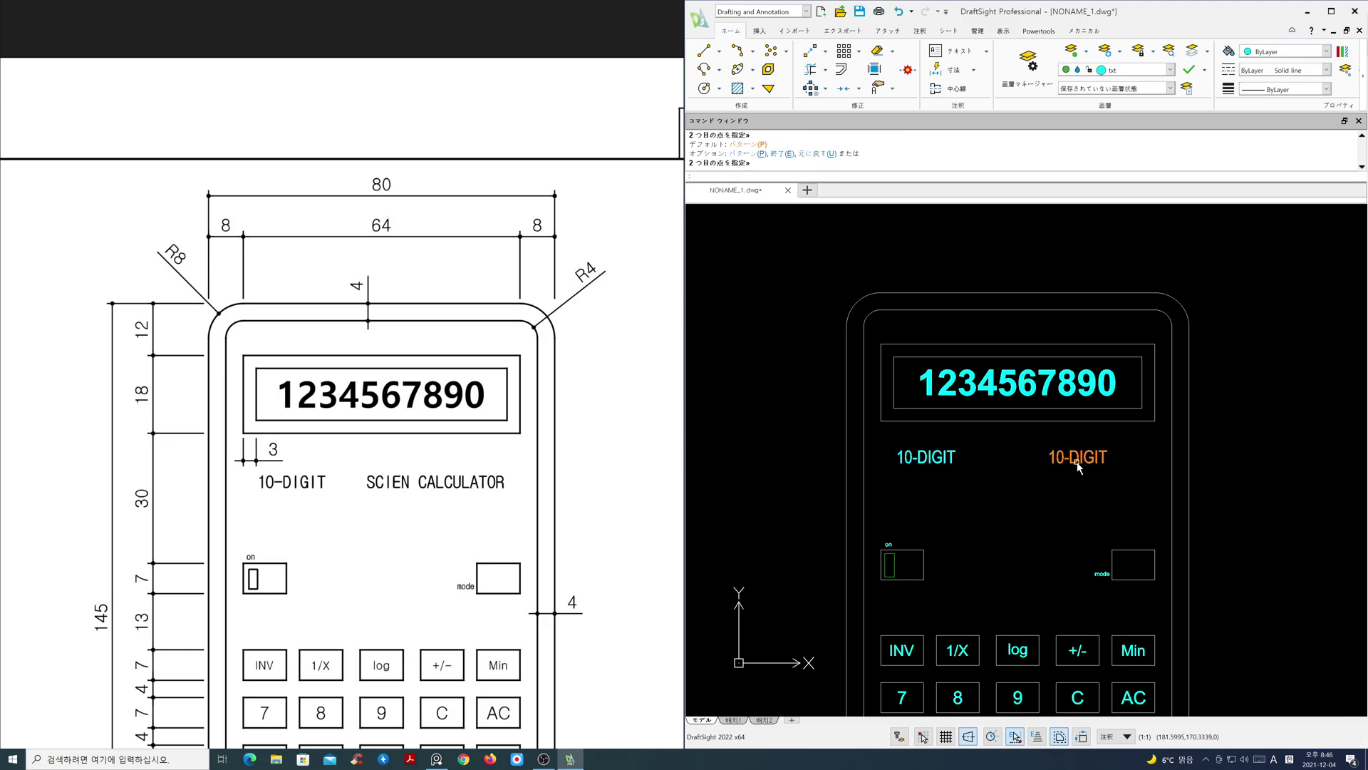
pyautogui.doubleClick(1078, 461)
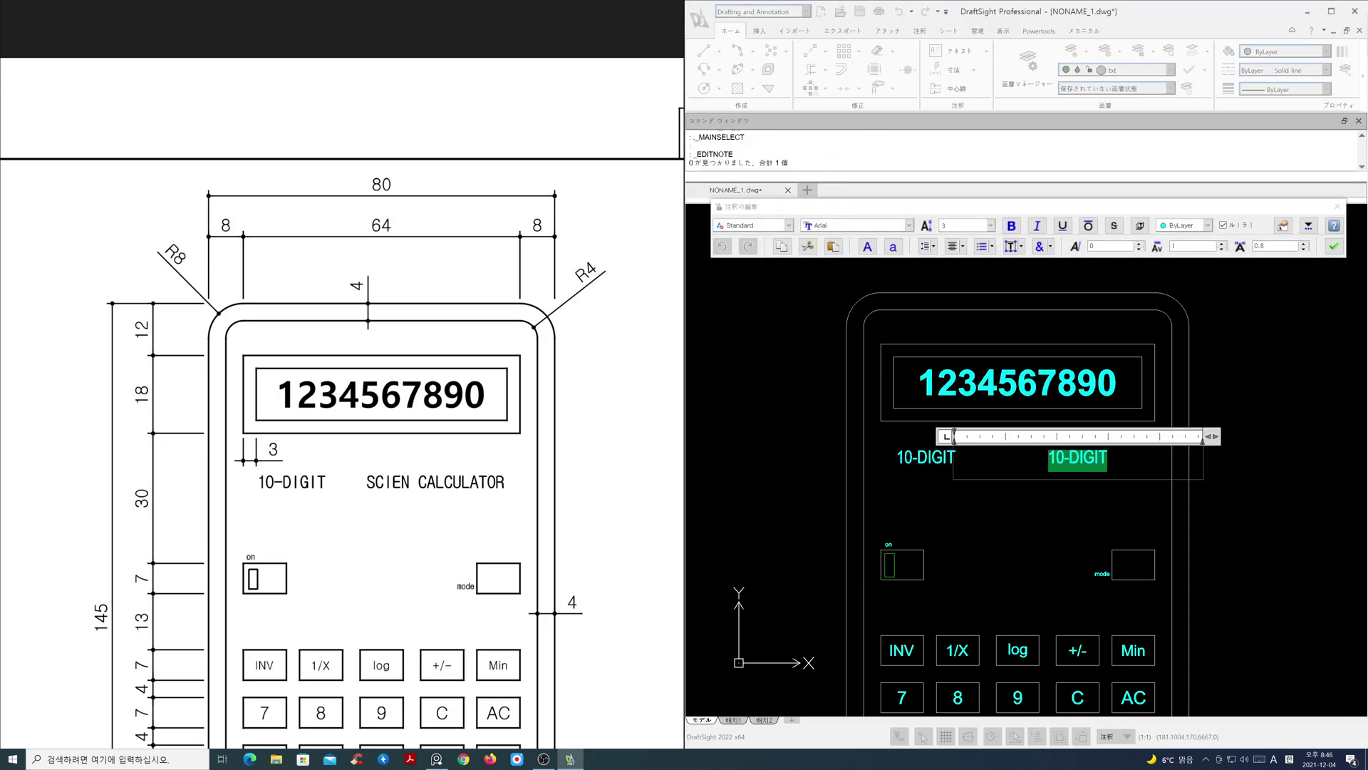
pyautogui.write('SC')
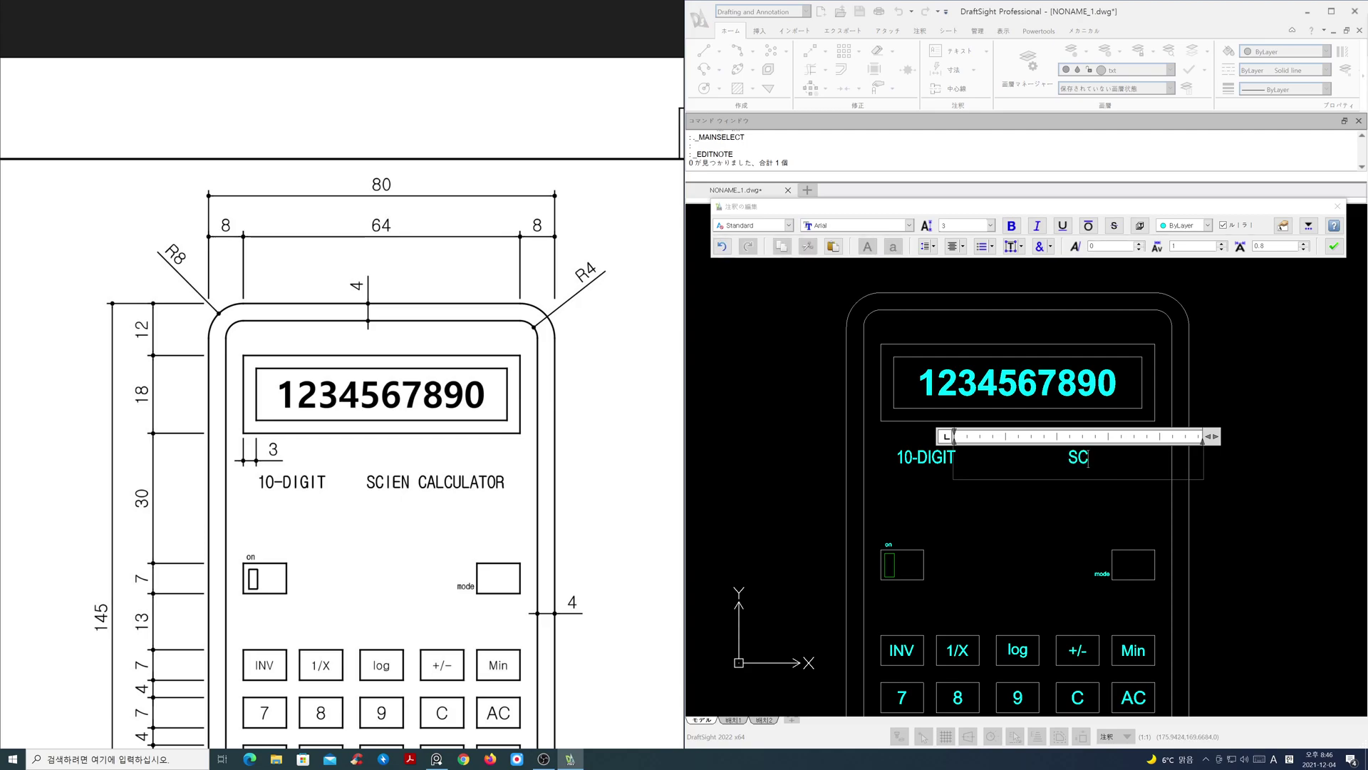
pyautogui.write('IEN CALCULATOR')
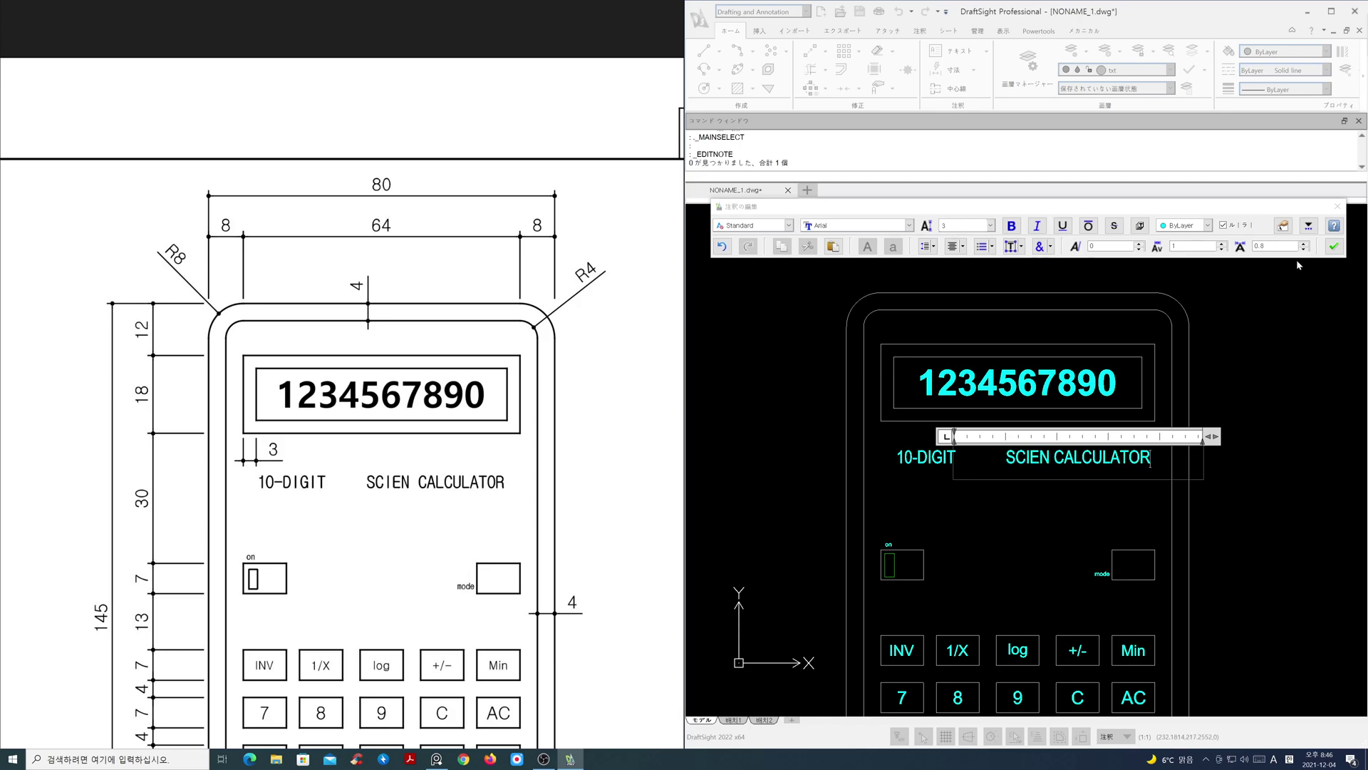
pyautogui.click(1333, 246)
pyautogui.doubleClick(1111, 469)
pyautogui.hotkey('ctrl', 'a')
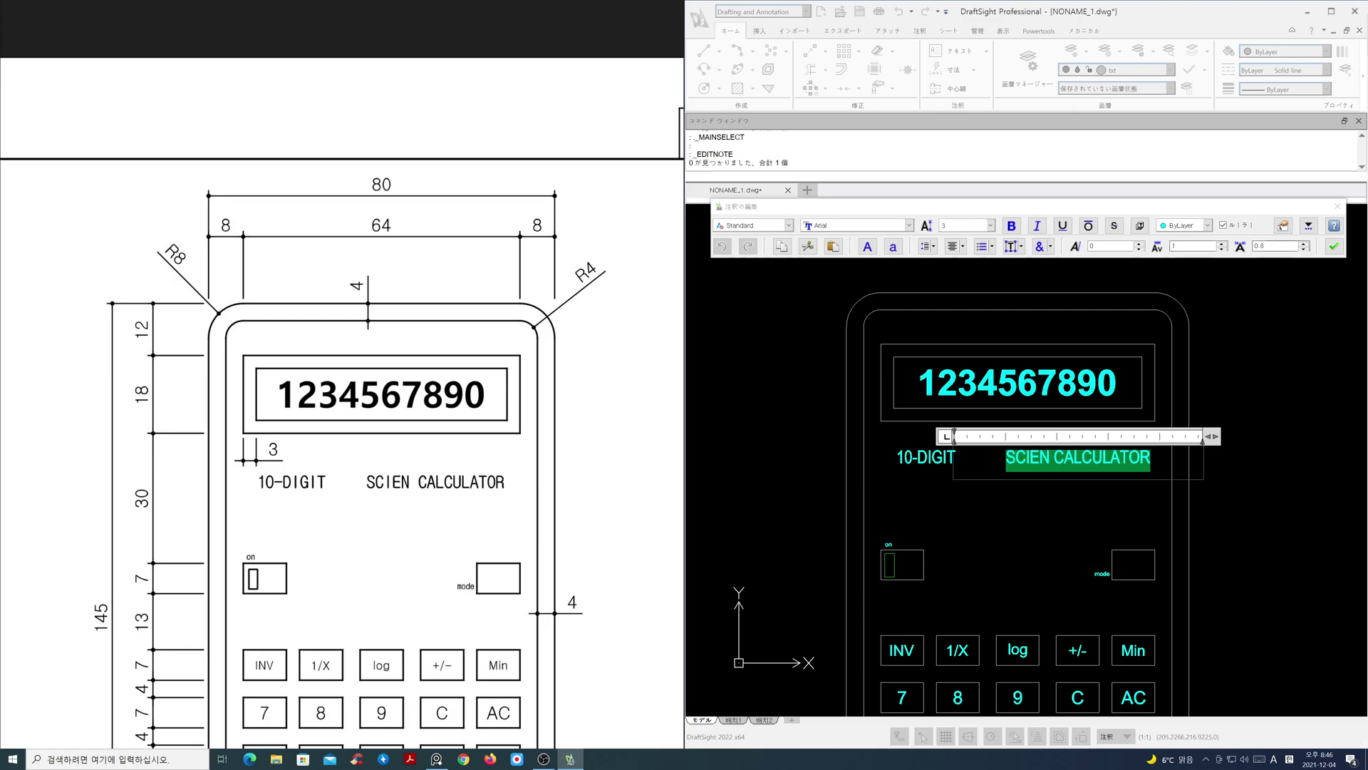
pyautogui.click(1334, 246)
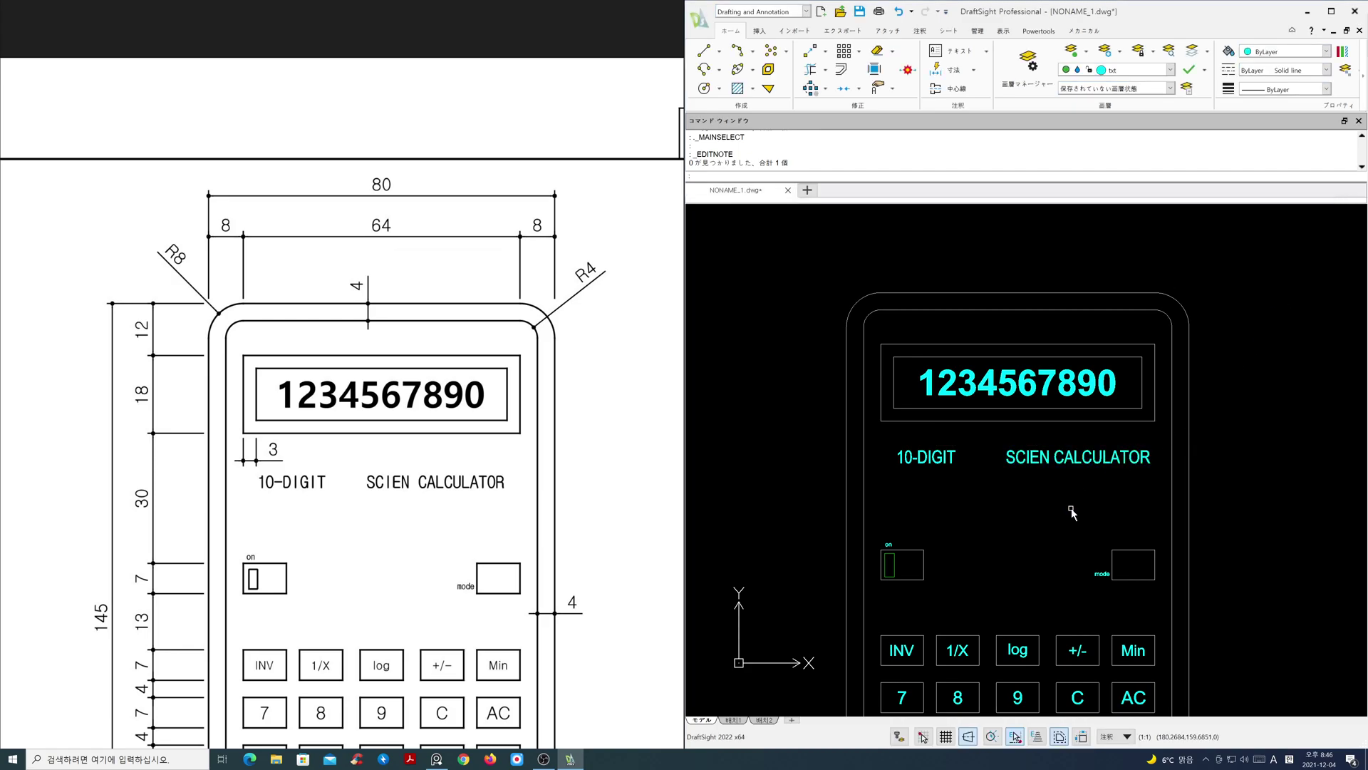
# Step: Move the "SCIEN CALCULATOR" note slightly left along its row, closer to "10-DIGIT"
pyautogui.write('m')
pyautogui.press('Return')
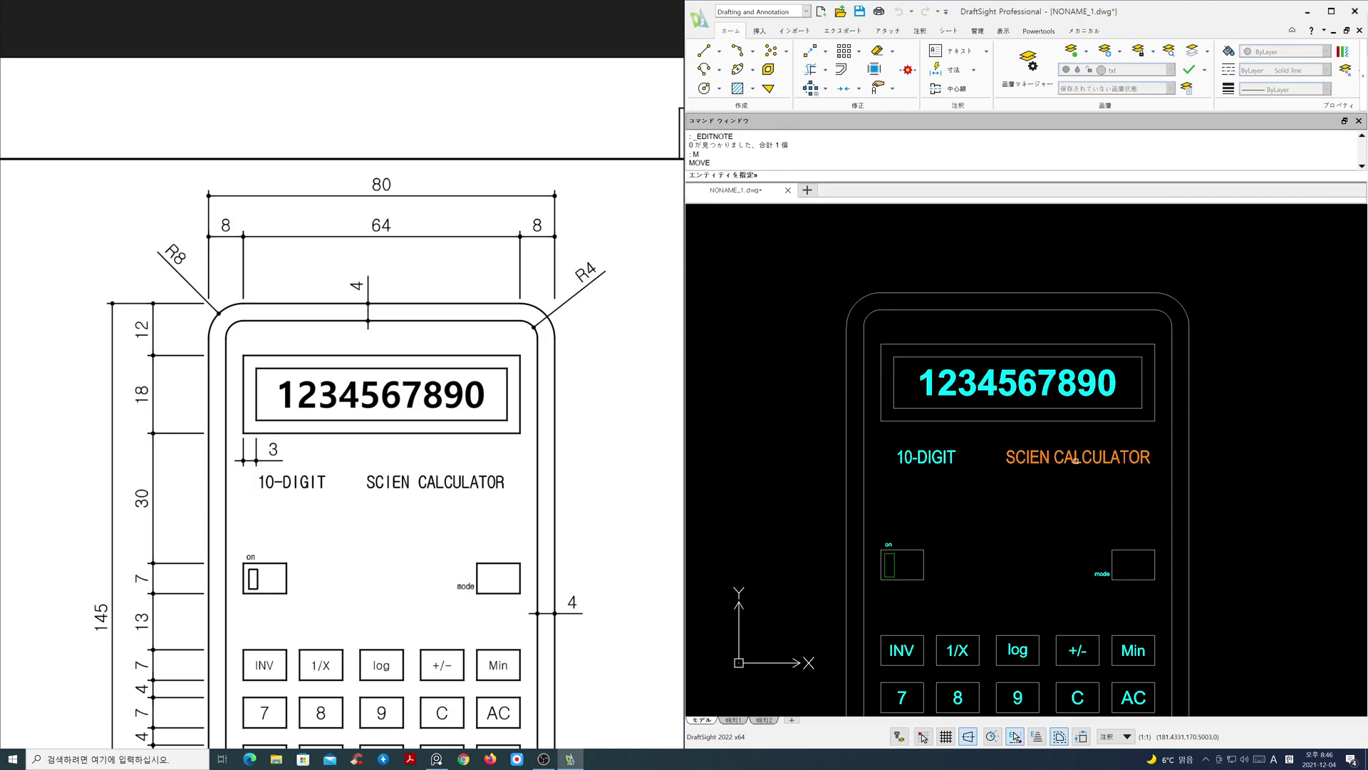
pyautogui.click(1076, 460)
pyautogui.press('Return')
pyautogui.click(1082, 498)
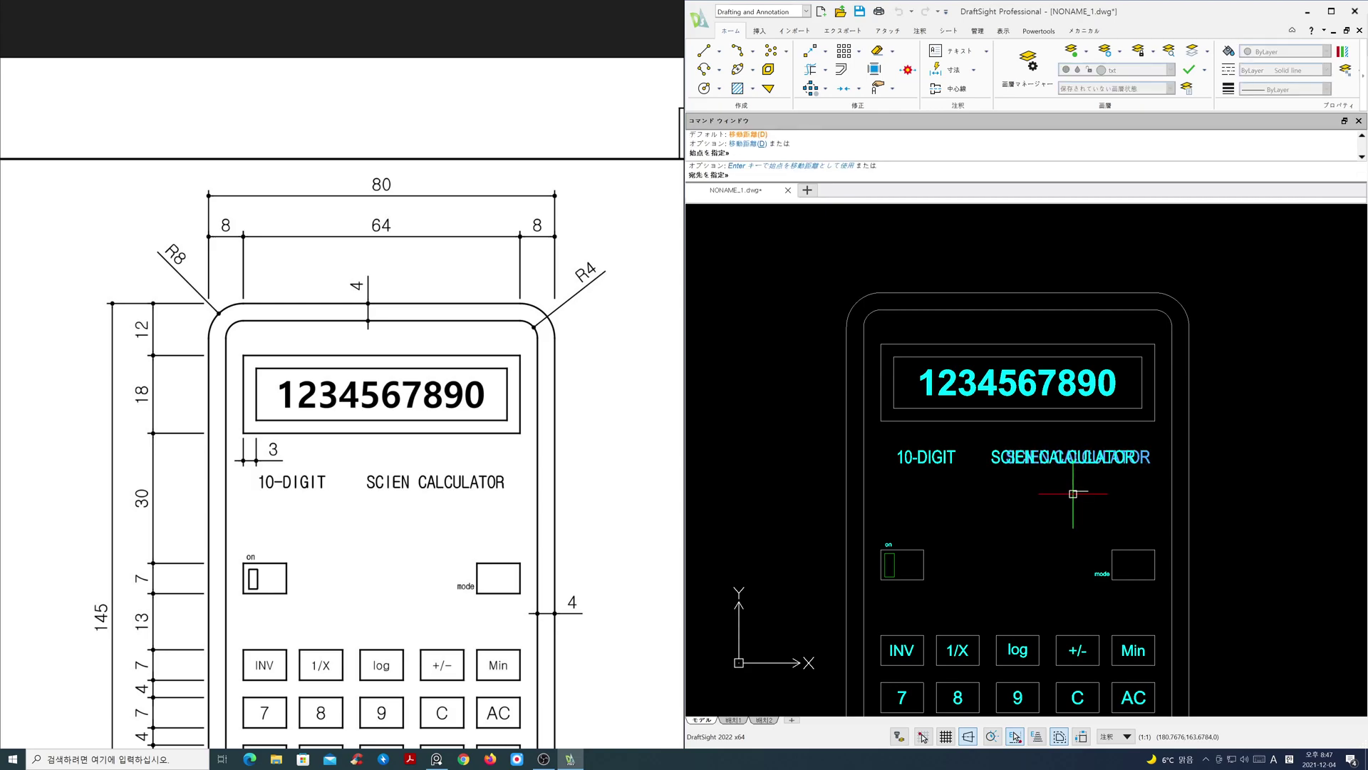
pyautogui.click(1077, 494)
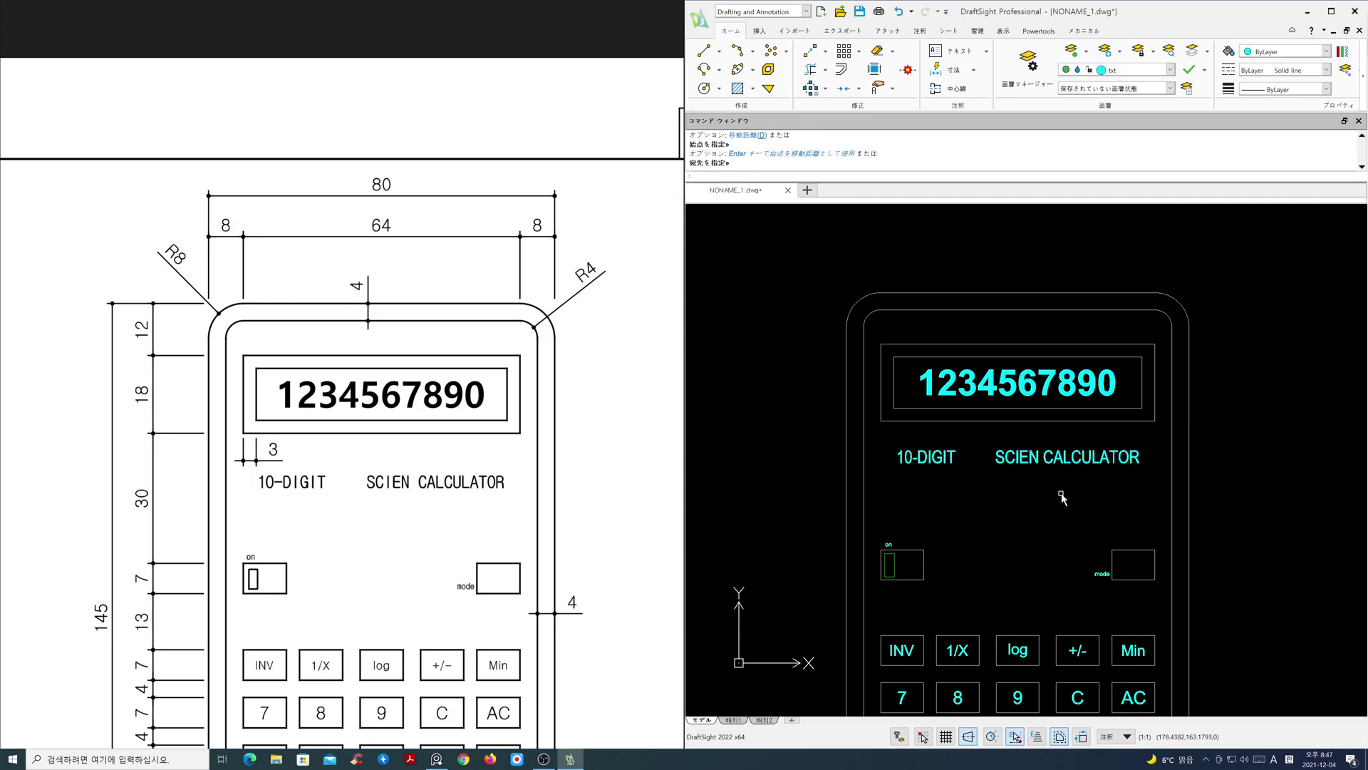
pyautogui.scroll(-3, 502, 440)
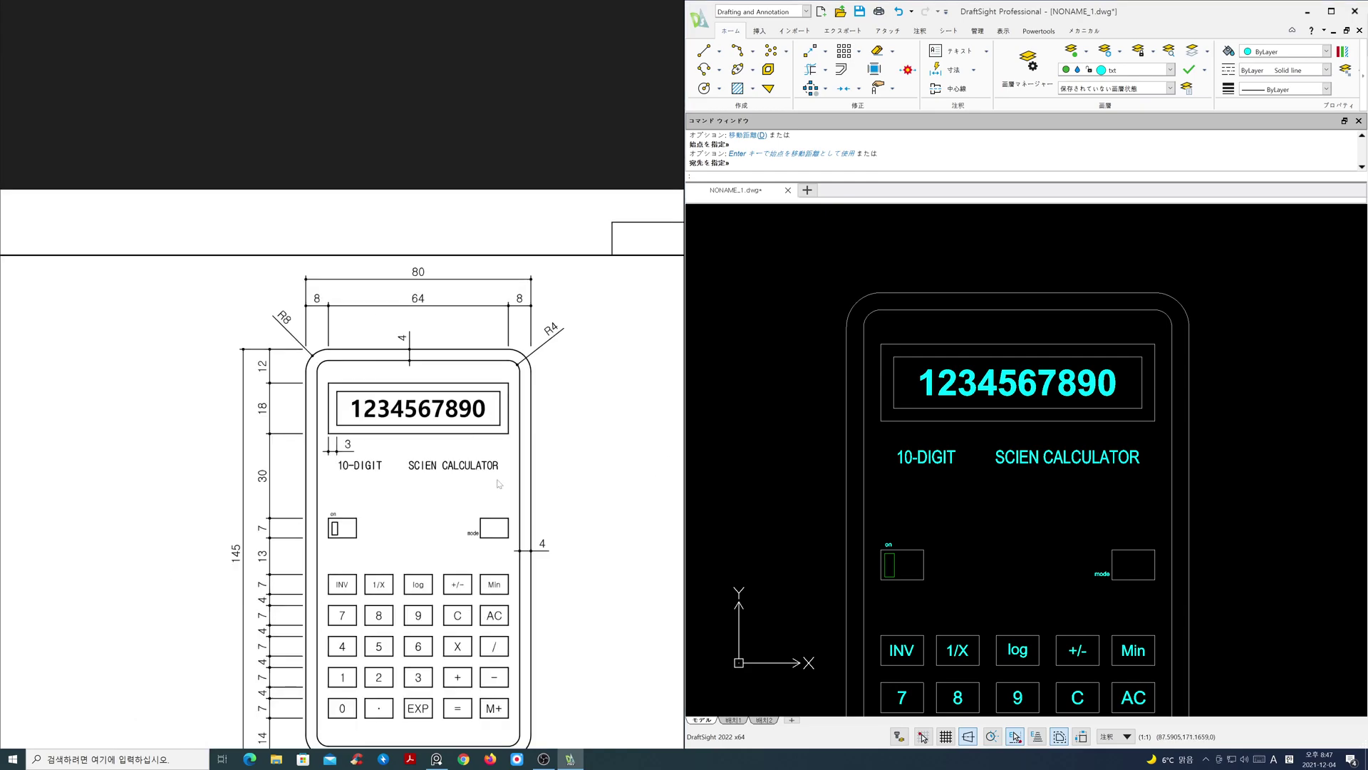
pyautogui.scroll(-2, 922, 544)
pyautogui.moveTo(1069, 544); pyautogui.dragTo(1063, 426, button='middle')
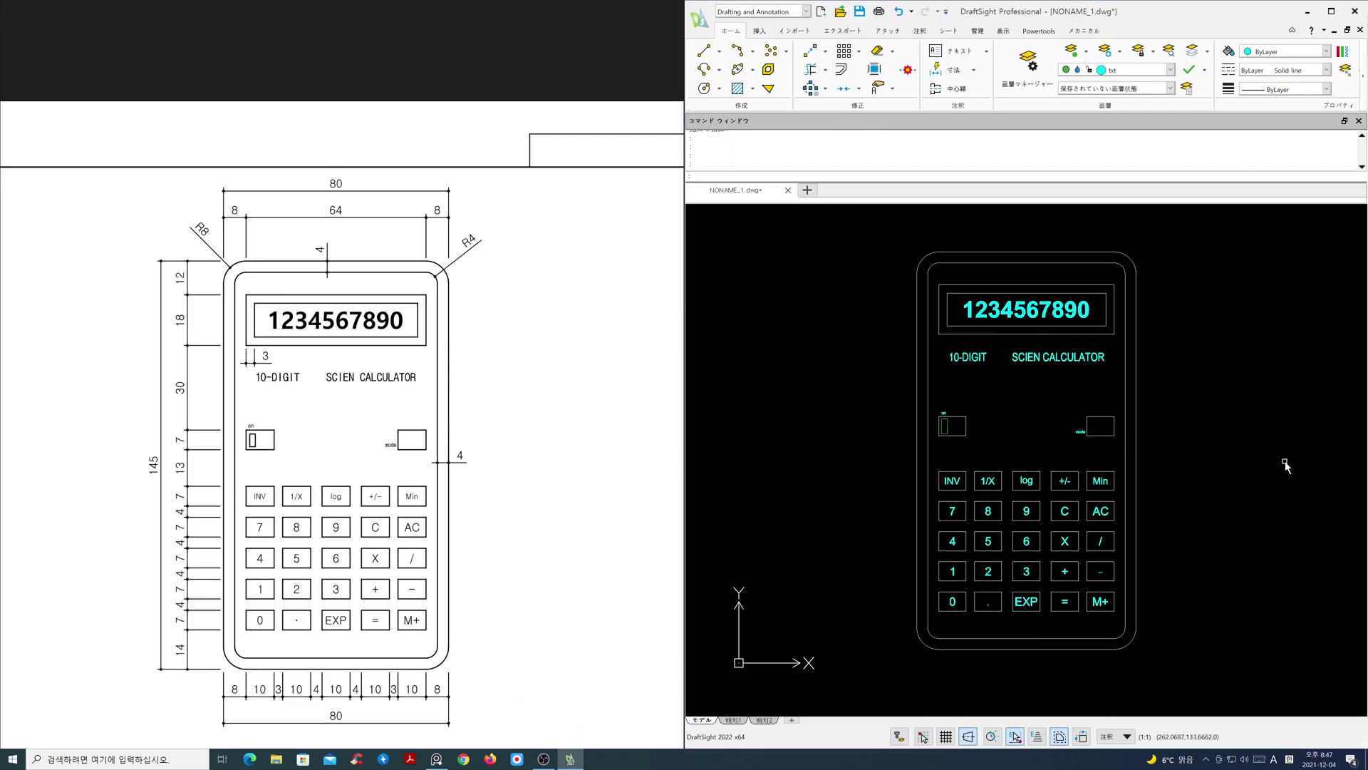